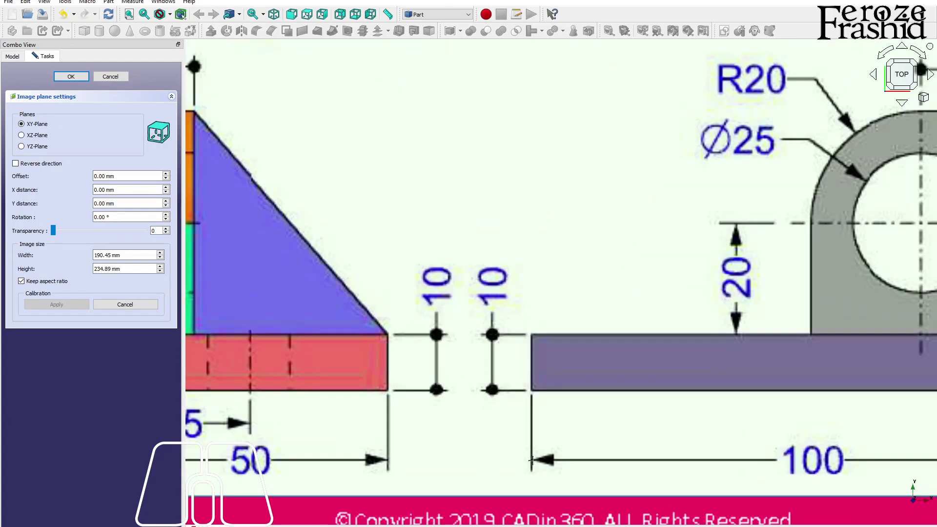
Step: Calibrate the drawing image by spanning the 100 mm base dimension in the side view and setting its length to 100 mm
{"action": "left_click", "coordinate": [531, 461]}
{"action": "scroll", "coordinate": [488, 461], "scroll_direction": "down", "scroll_amount": 5}
{"action": "scroll", "coordinate": [601, 475], "scroll_direction": "up", "scroll_amount": 5}
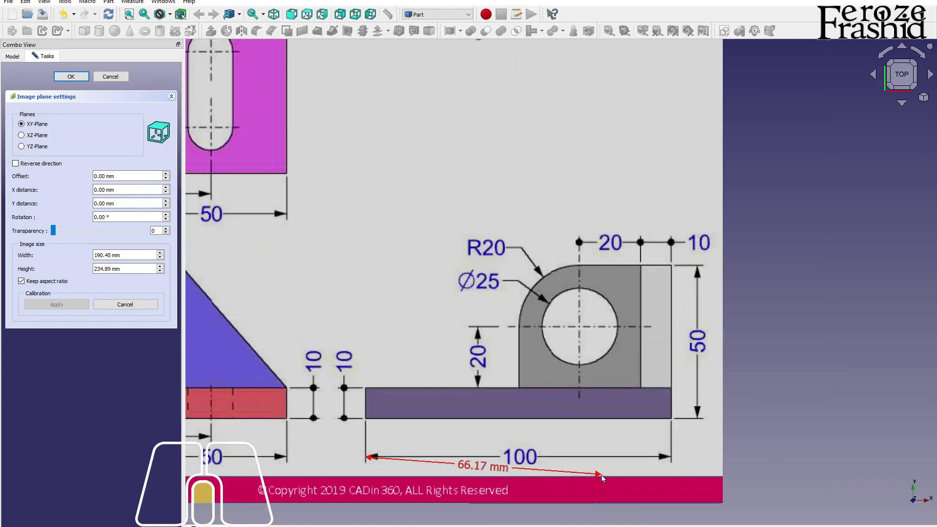
{"action": "scroll", "coordinate": [692, 465], "scroll_direction": "up", "scroll_amount": 3}
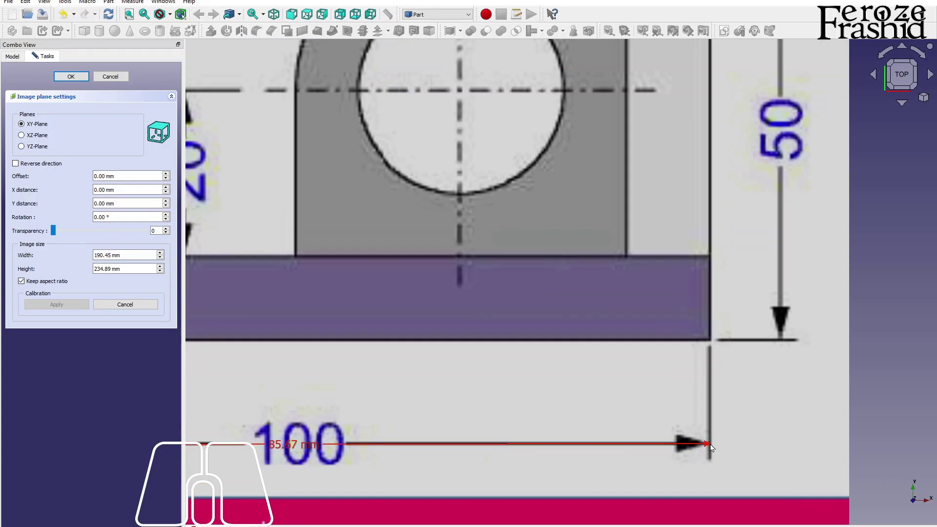
{"action": "left_click", "coordinate": [706, 445]}
{"action": "scroll", "coordinate": [708, 447], "scroll_direction": "down", "scroll_amount": 1}
{"action": "scroll", "coordinate": [684, 412], "scroll_direction": "down", "scroll_amount": 5}
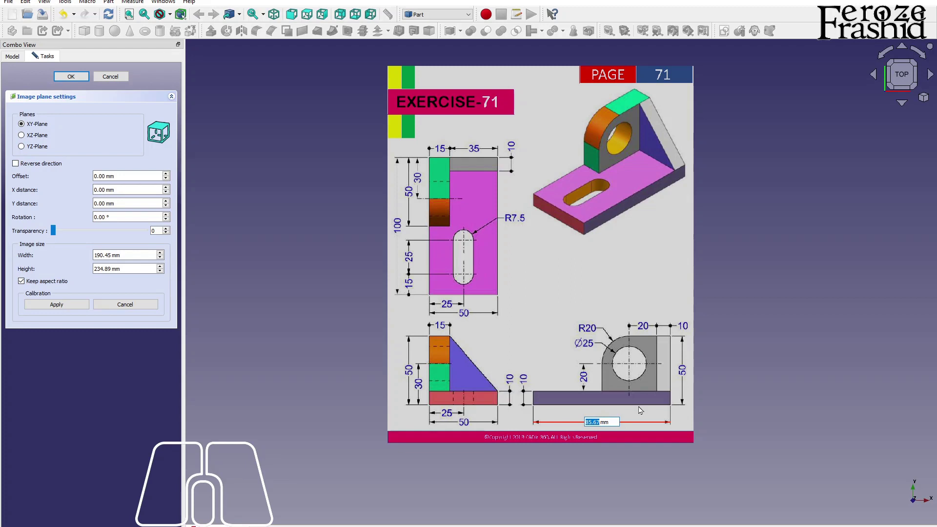
{"action": "type", "text": "100"}
{"action": "key", "text": "Return"}
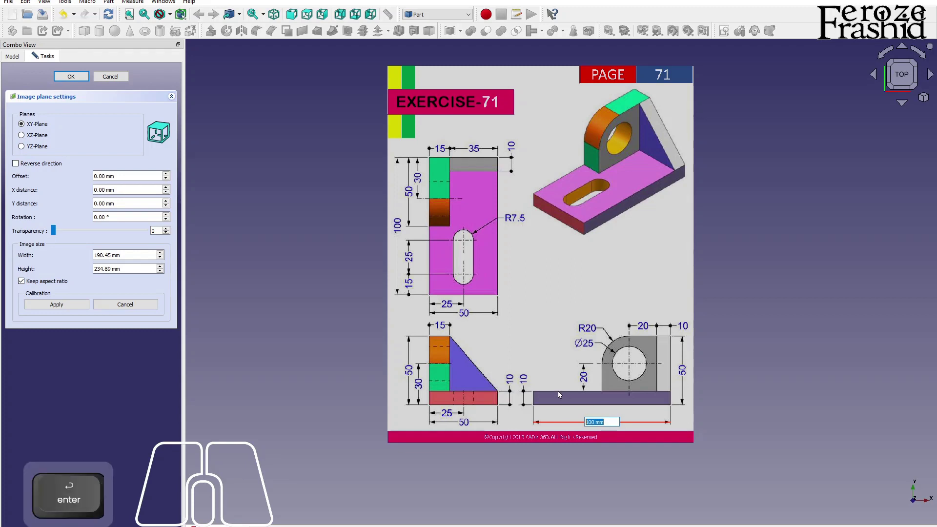
Step: Set the image plane's transparency to 50 and accept the image settings
{"action": "left_click", "coordinate": [153, 231]}
{"action": "type", "text": "5"}
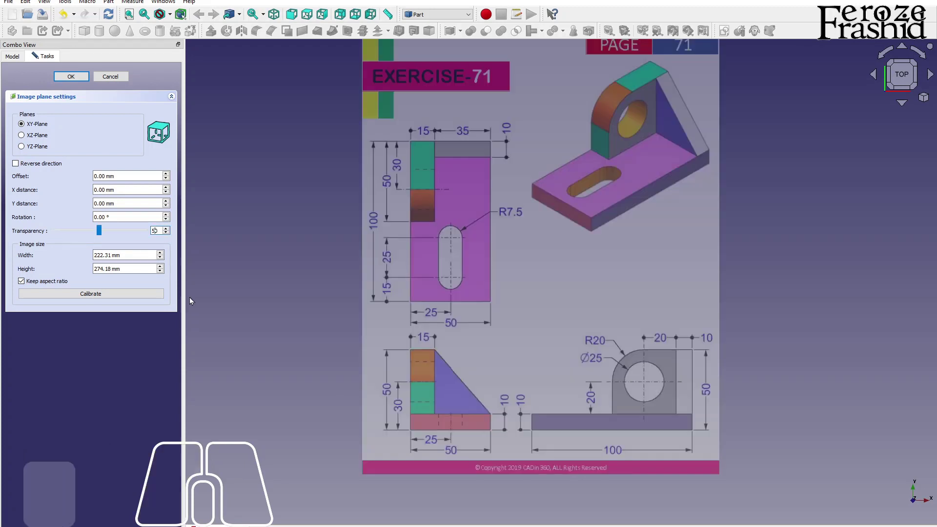
{"action": "left_click", "coordinate": [71, 76]}
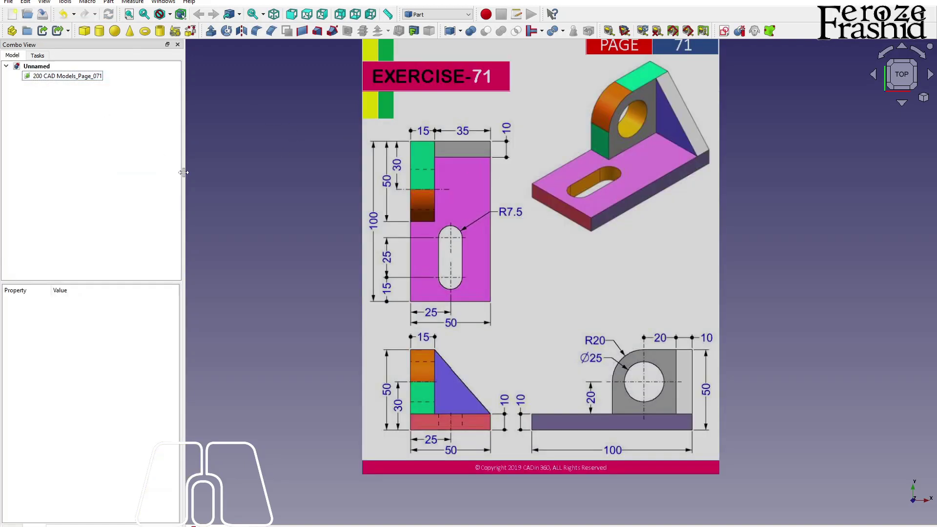
Step: Move the reference image with Transform so the upper centre of the top view's slot lies on the origin
{"action": "key", "text": "ctrl+a"}
{"action": "right_click", "coordinate": [60, 78]}
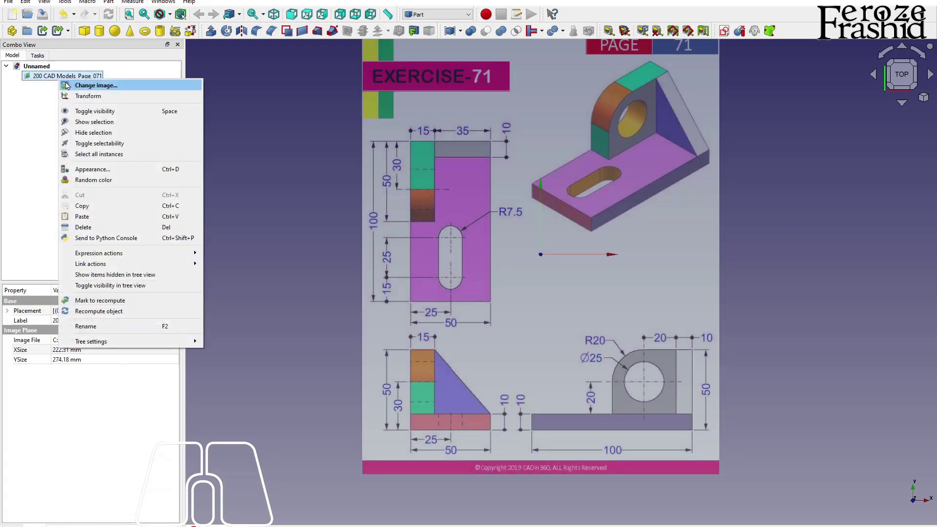
{"action": "left_click", "coordinate": [73, 96]}
{"action": "left_click_drag", "start_coordinate": [663, 256], "coordinate": [759, 262]}
{"action": "left_click_drag", "start_coordinate": [633, 130], "coordinate": [637, 147]}
{"action": "left_click", "coordinate": [90, 77]}
{"action": "key", "text": "a"}
{"action": "key", "text": "c"}
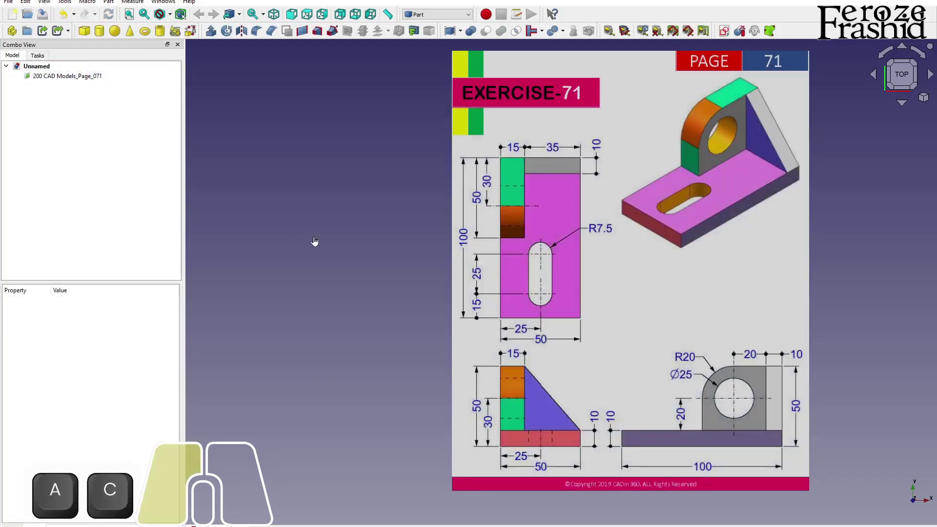
Step: Create a sketch on the XY plane and draw a rectangle about 50 x 100 mm over the top view's outline
{"action": "left_click", "coordinate": [725, 31]}
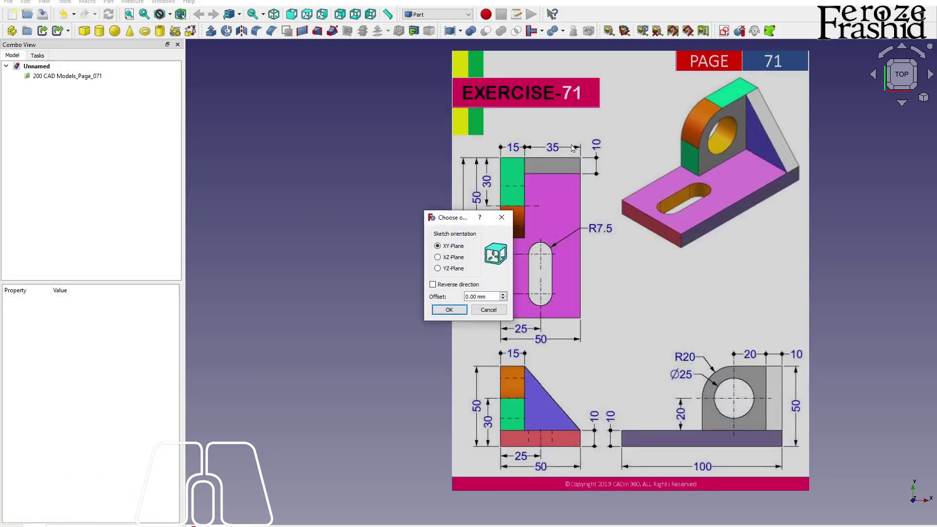
{"action": "left_click", "coordinate": [450, 309]}
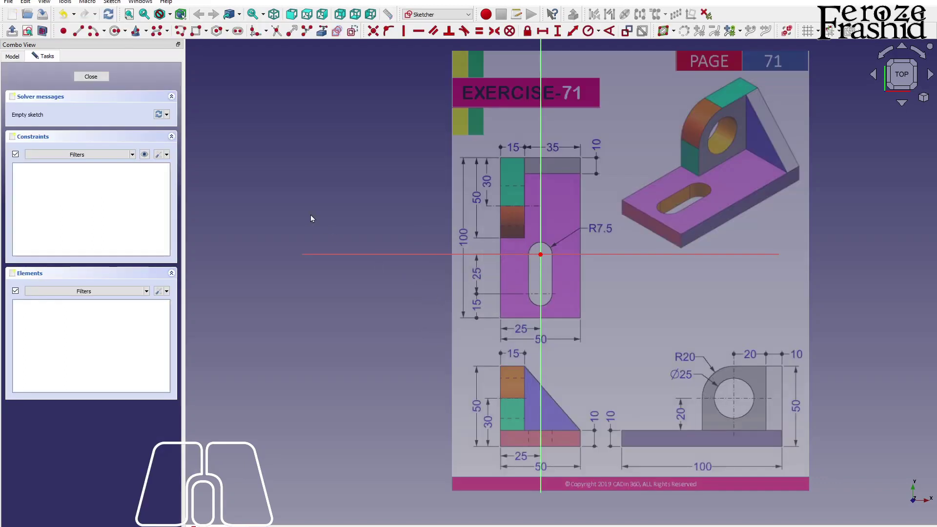
{"action": "left_click", "coordinate": [194, 35]}
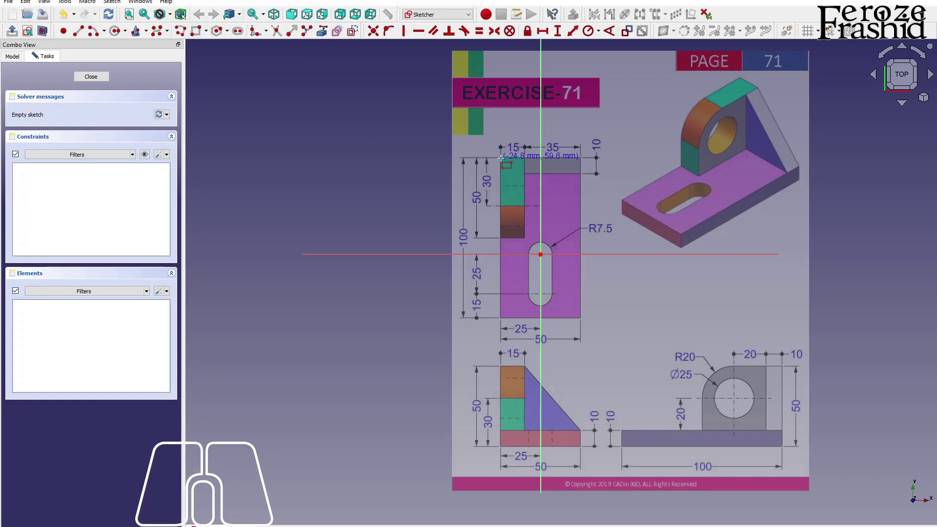
{"action": "left_click", "coordinate": [502, 158]}
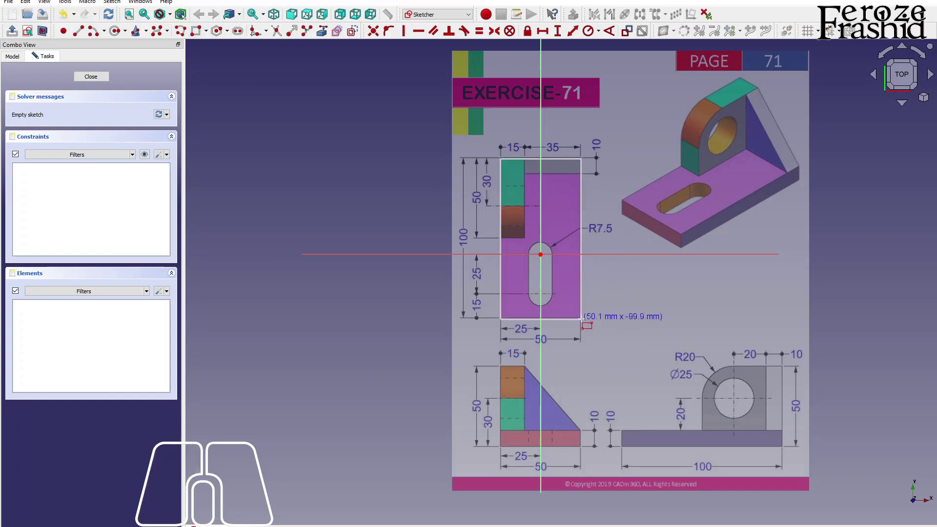
{"action": "left_click", "coordinate": [582, 319]}
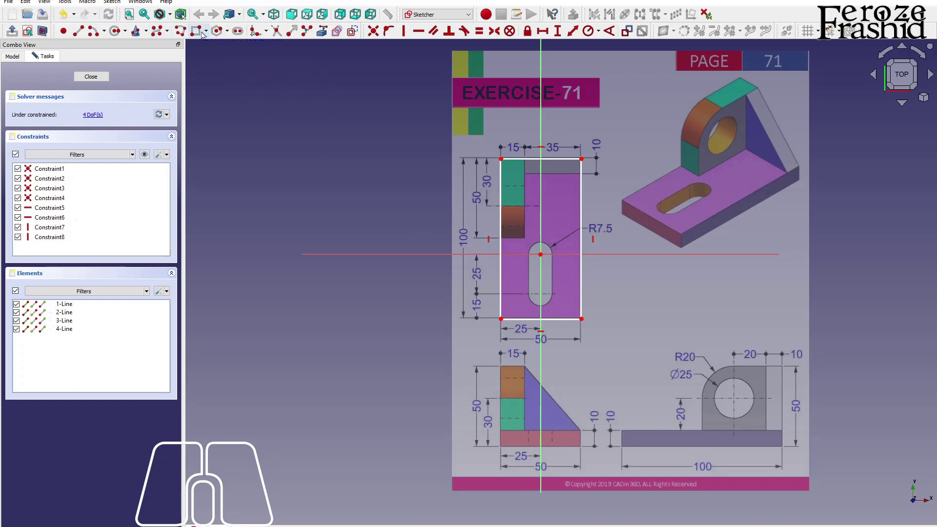
Step: Draw a vertical slot from the origin down to the lower slot centre, about 24.5 mm between centres
{"action": "left_click", "coordinate": [237, 32]}
{"action": "left_click", "coordinate": [541, 255]}
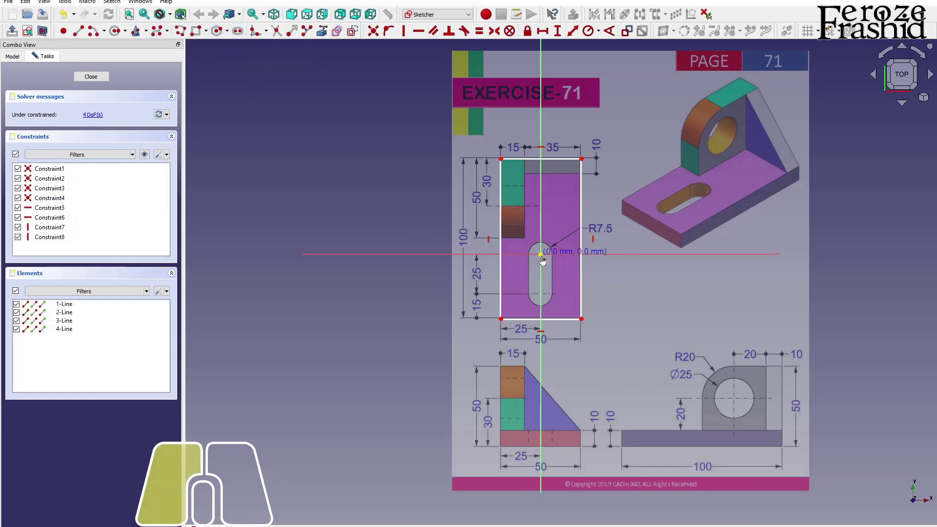
{"action": "left_click", "coordinate": [541, 294]}
{"action": "right_click", "coordinate": [563, 285]}
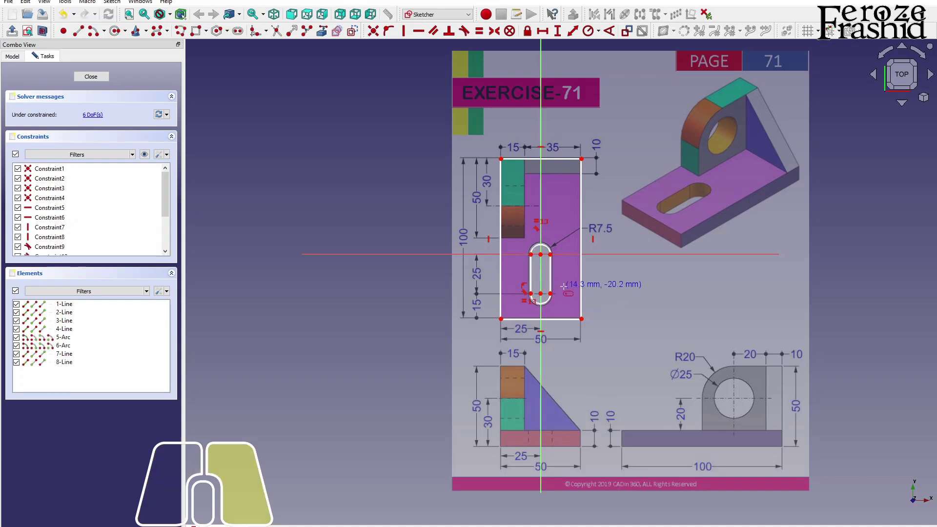
Step: Constrain the slot's end radius to 7.5 mm and its straight side to 25 mm
{"action": "left_click", "coordinate": [549, 249]}
{"action": "left_click", "coordinate": [588, 31]}
{"action": "type", "text": "7.5mm"}
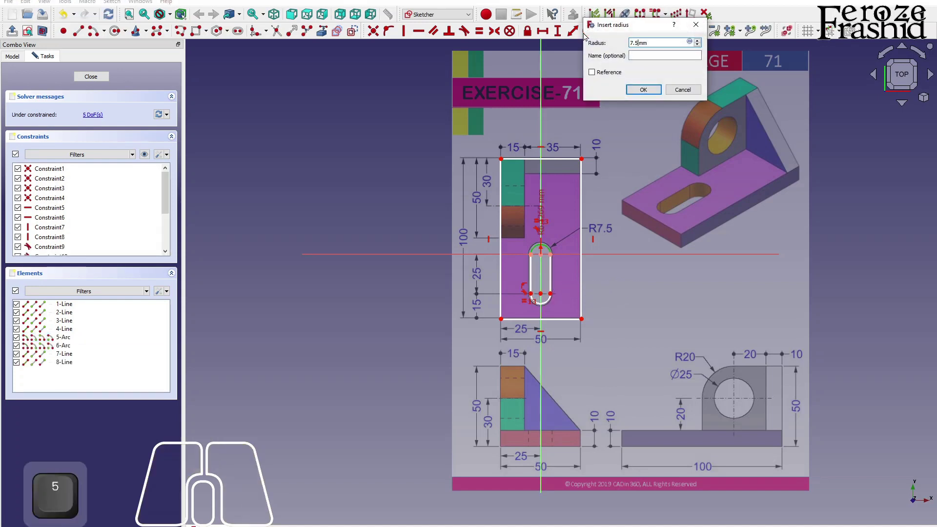
{"action": "key", "text": "Return"}
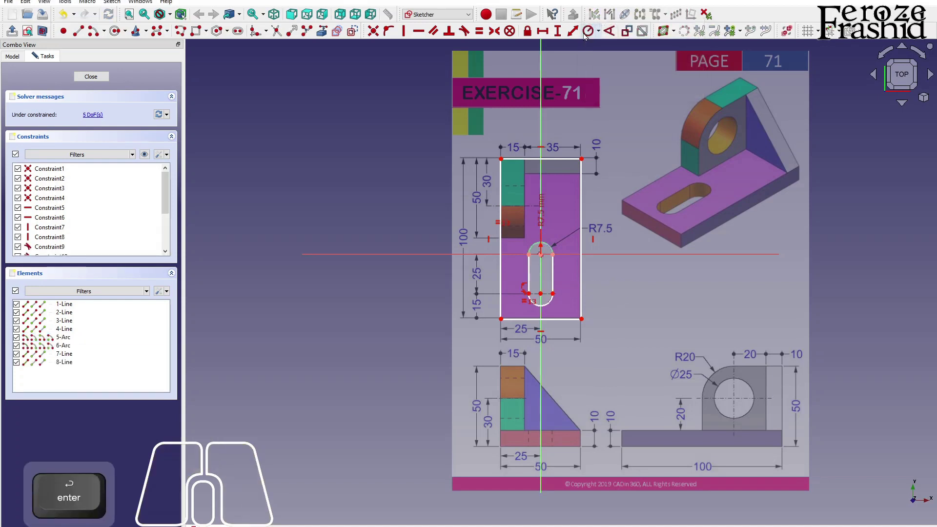
{"action": "left_click", "coordinate": [553, 279]}
{"action": "left_click", "coordinate": [558, 31]}
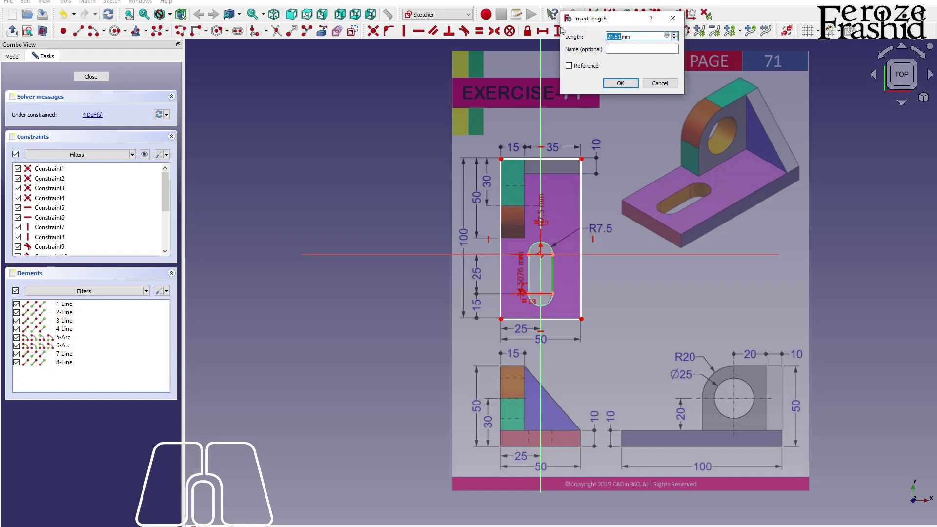
{"action": "type", "text": "25"}
{"action": "key", "text": "Return"}
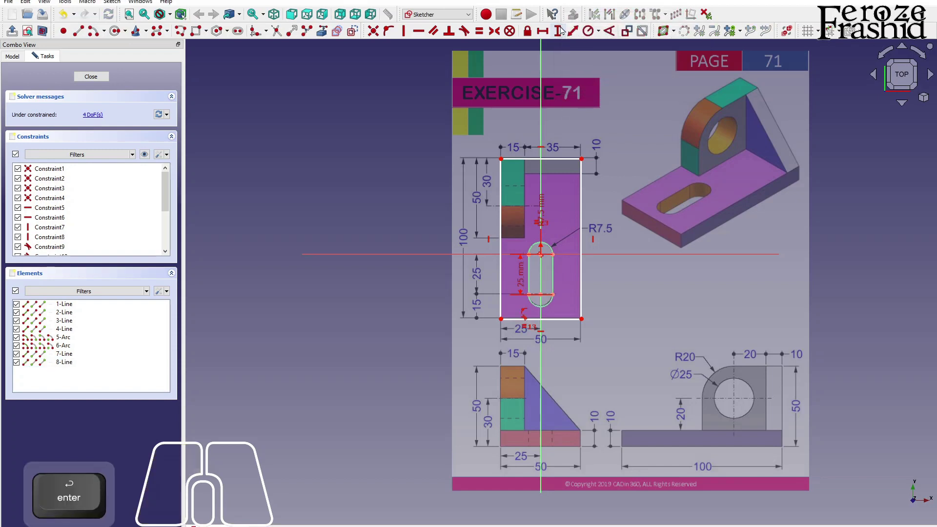
Step: Constrain the rectangle's top edge to a horizontal length of 50 mm
{"action": "left_click", "coordinate": [554, 164]}
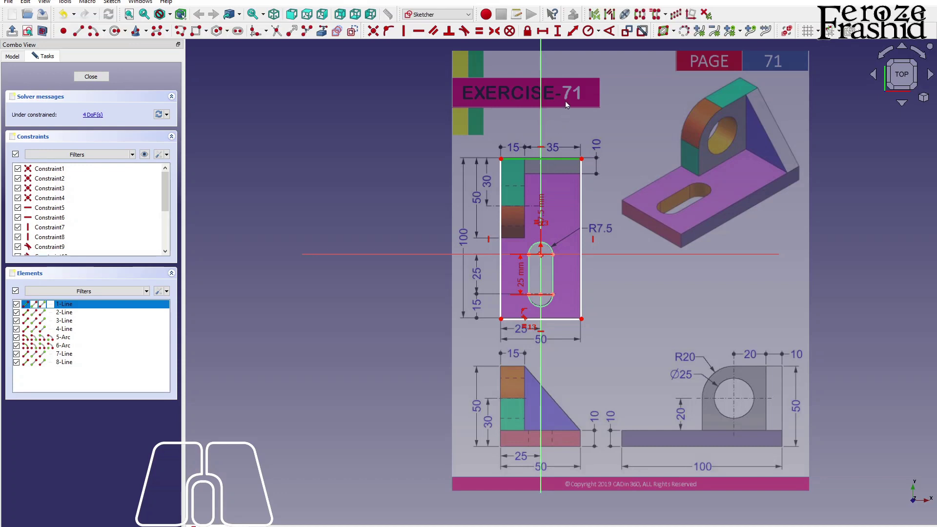
{"action": "left_click", "coordinate": [543, 31]}
{"action": "type", "text": "50"}
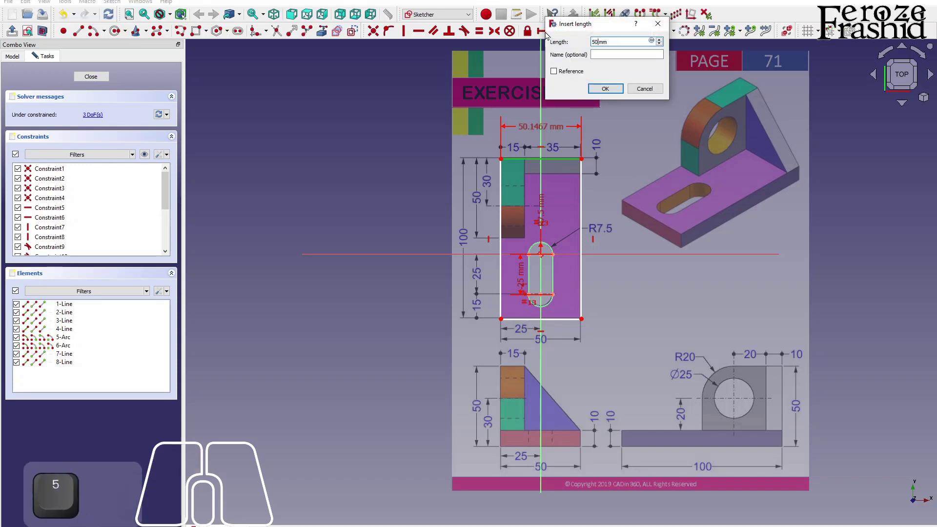
{"action": "key", "text": "Return"}
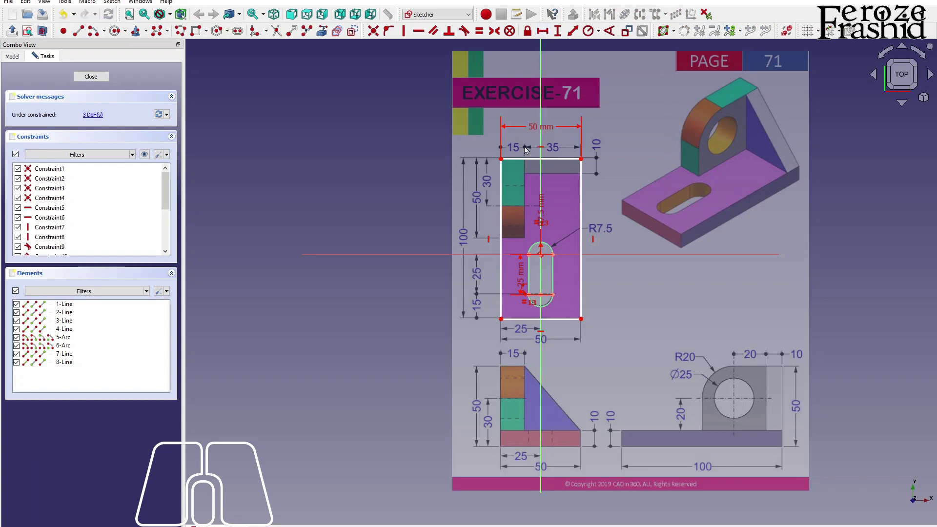
Step: Make the rectangle's two upper corners symmetric about the vertical axis
{"action": "left_click", "coordinate": [502, 163]}
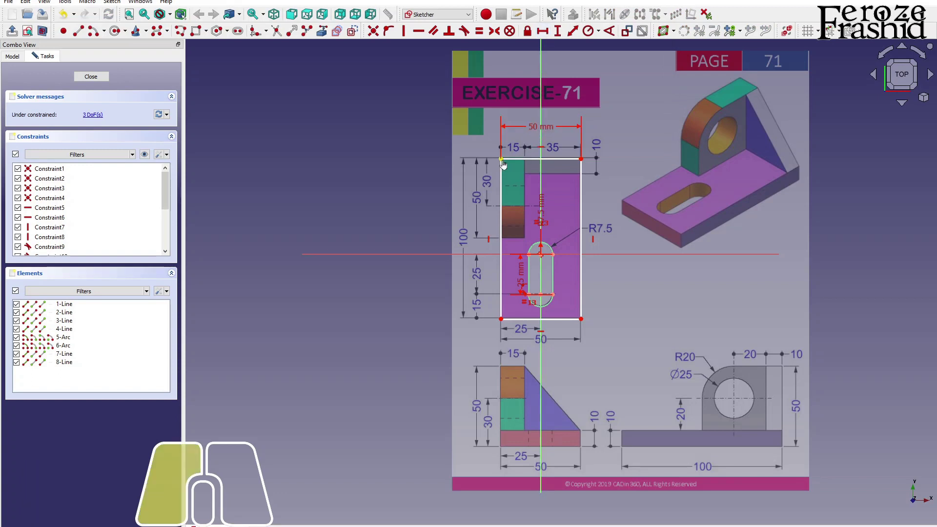
{"action": "left_click", "coordinate": [581, 160]}
{"action": "left_click", "coordinate": [542, 141]}
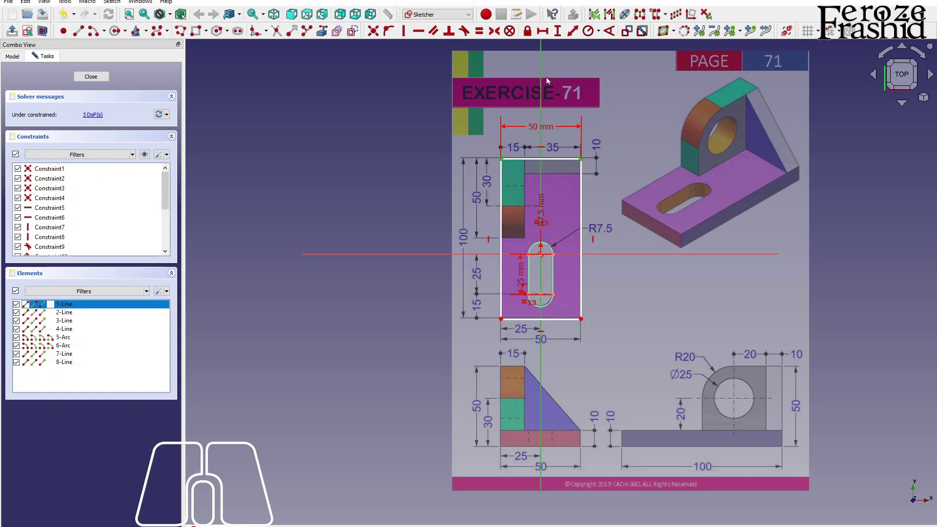
{"action": "left_click", "coordinate": [494, 31]}
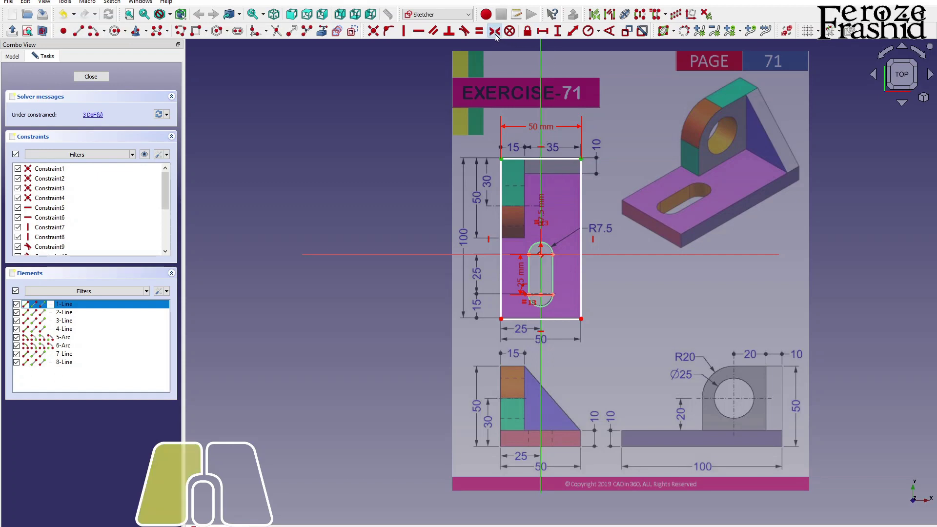
Step: Constrain the rectangle's left edge to a vertical length of 100 mm
{"action": "left_click", "coordinate": [502, 176]}
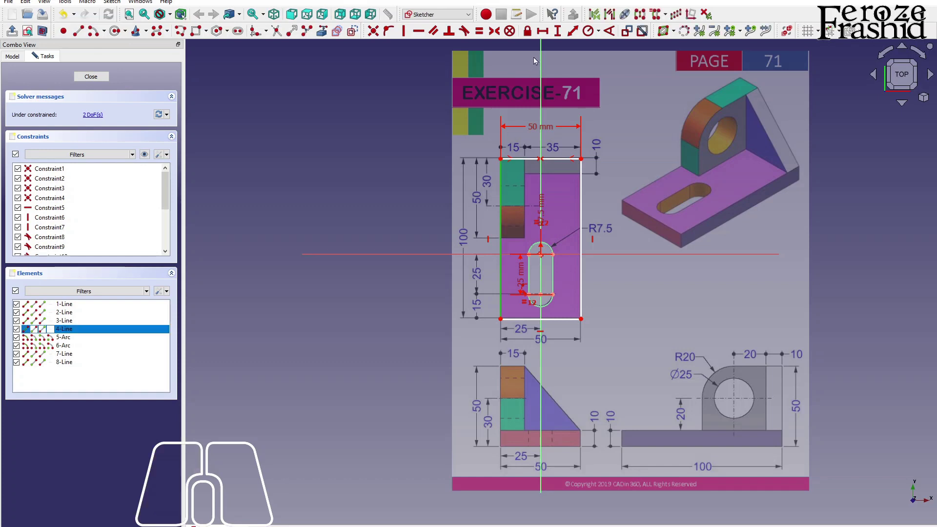
{"action": "left_click", "coordinate": [557, 32]}
{"action": "type", "text": "100"}
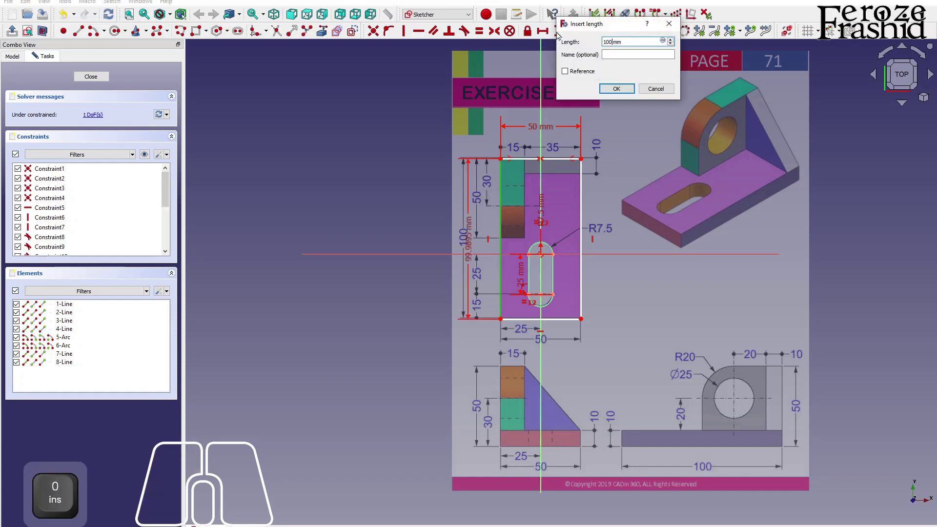
{"action": "key", "text": "Return"}
Step: Constrain the vertical distance between the rectangle's lower-left corner and the horizontal axis to 40 mm
{"action": "left_click", "coordinate": [494, 214]}
{"action": "left_click_drag", "start_coordinate": [500, 320], "coordinate": [500, 322]}
{"action": "left_click", "coordinate": [501, 290]}
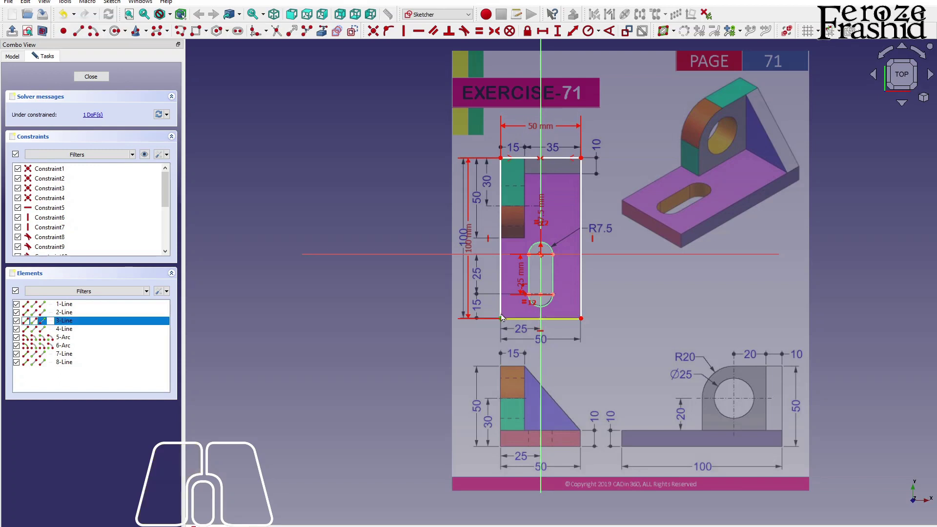
{"action": "left_click", "coordinate": [505, 254]}
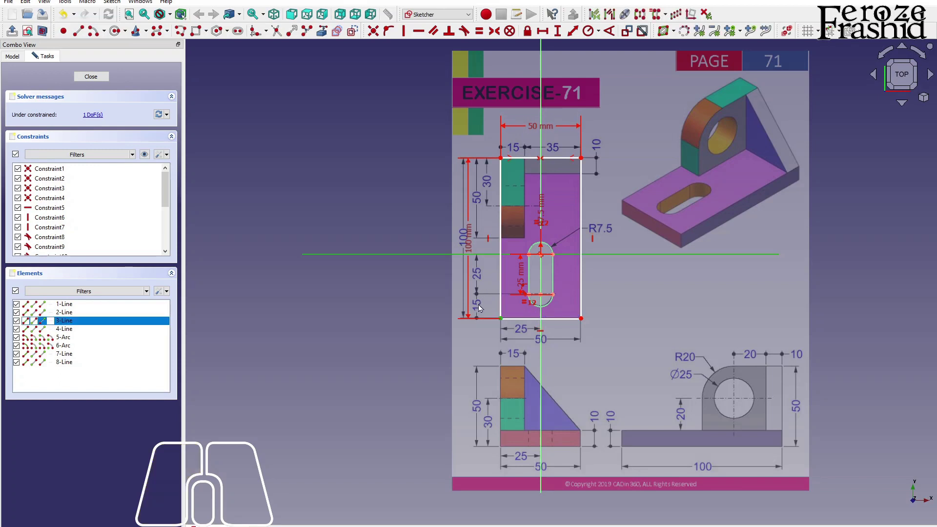
{"action": "left_click", "coordinate": [557, 31]}
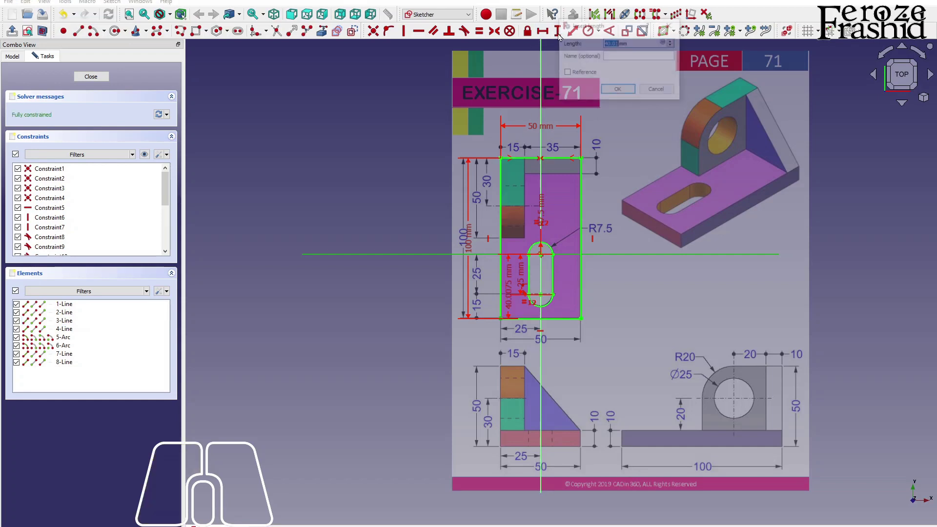
{"action": "type", "text": "45"}
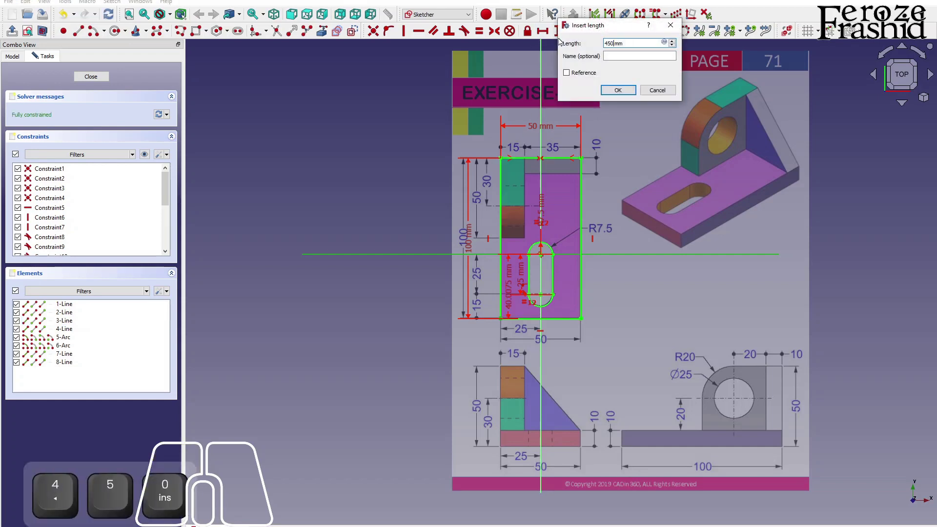
{"action": "key", "text": "BackSpace"}
{"action": "type", "text": "0"}
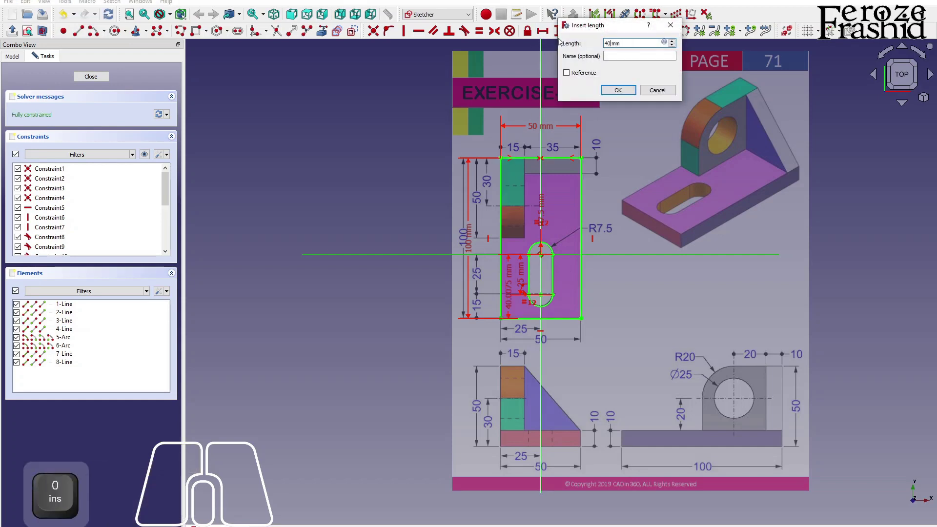
{"action": "key", "text": "Return"}
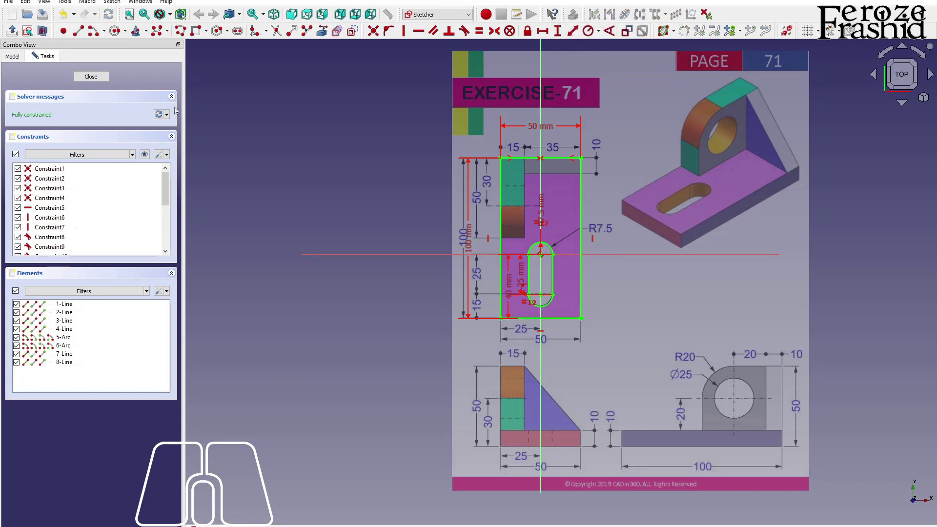
Step: Finish editing the base plate sketch and rename it sksBase
{"action": "left_click", "coordinate": [91, 76]}
{"action": "key", "text": "alt"}
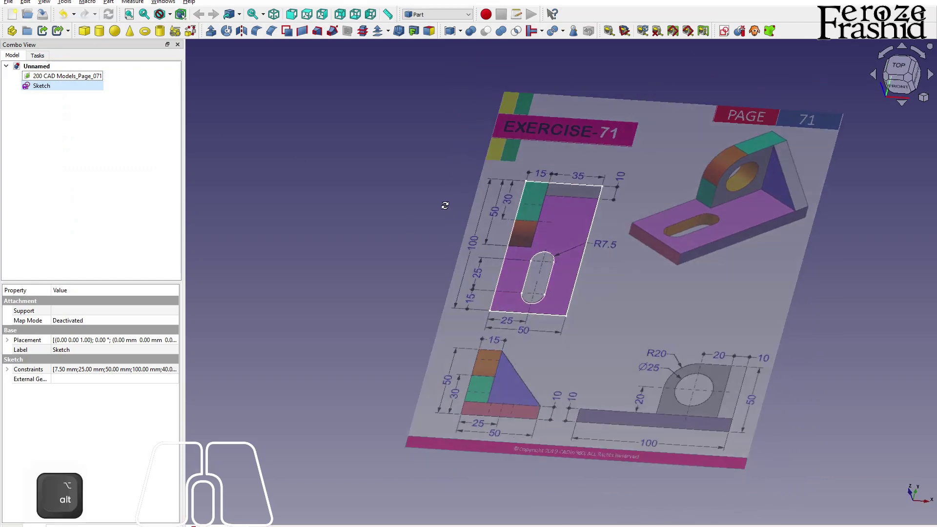
{"action": "left_click", "coordinate": [41, 86]}
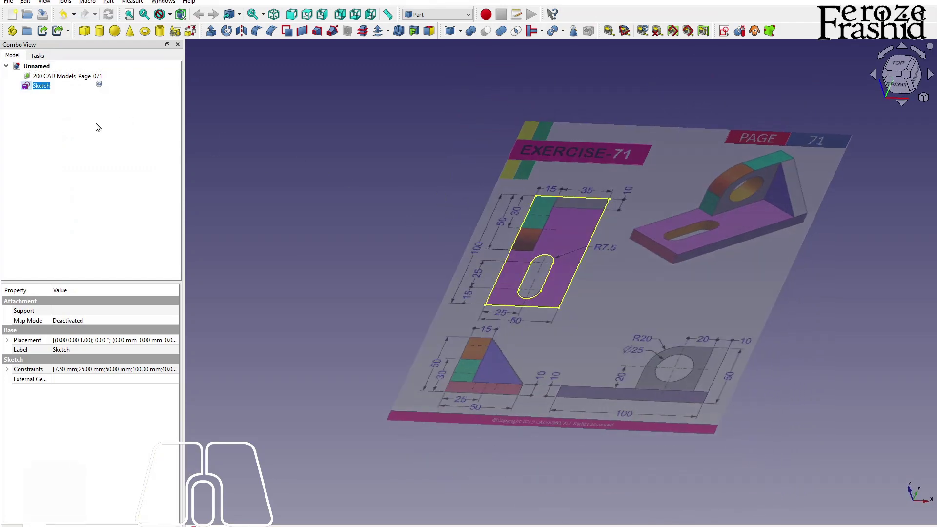
{"action": "key", "text": "F2"}
{"action": "type", "text": "sksBase"}
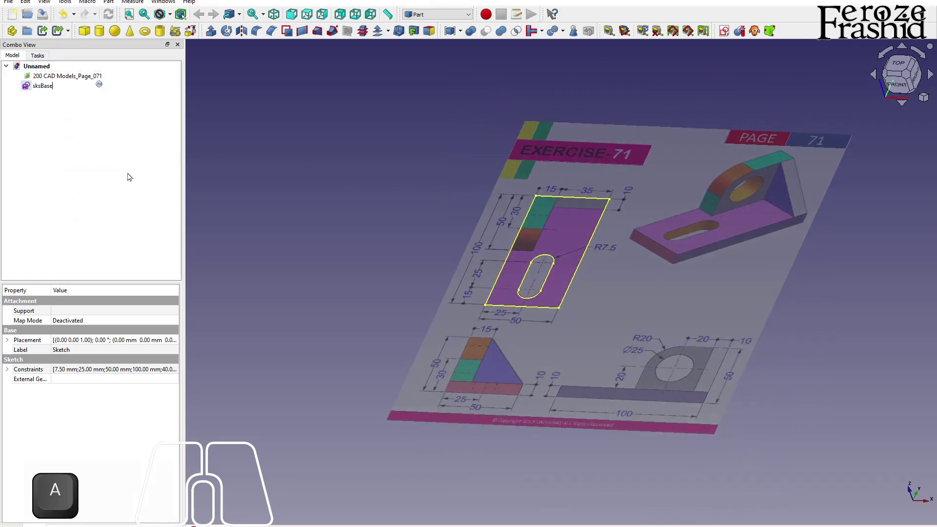
{"action": "key", "text": "Return"}
Step: Extrude the sksBase sketch upward into the solid slotted base plate
{"action": "left_click", "coordinate": [211, 30]}
{"action": "key", "text": "Return"}
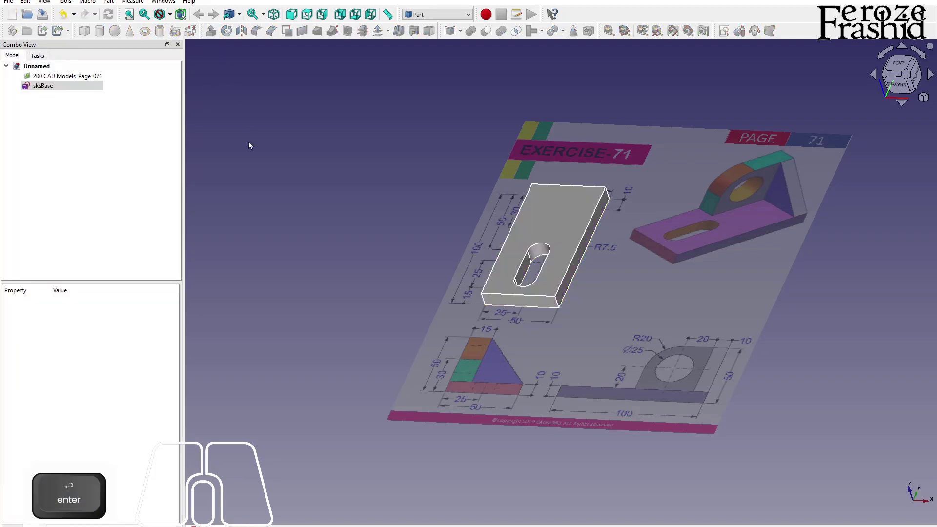
{"action": "key", "text": "alt"}
{"action": "left_click_drag", "start_coordinate": [681, 332], "coordinate": [718, 342], "text": "alt"}
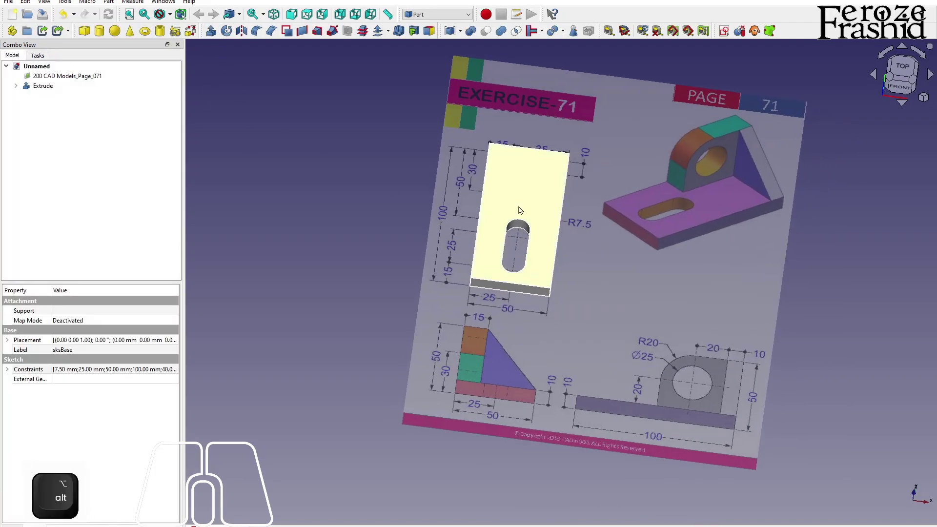
{"action": "left_click", "coordinate": [328, 236]}
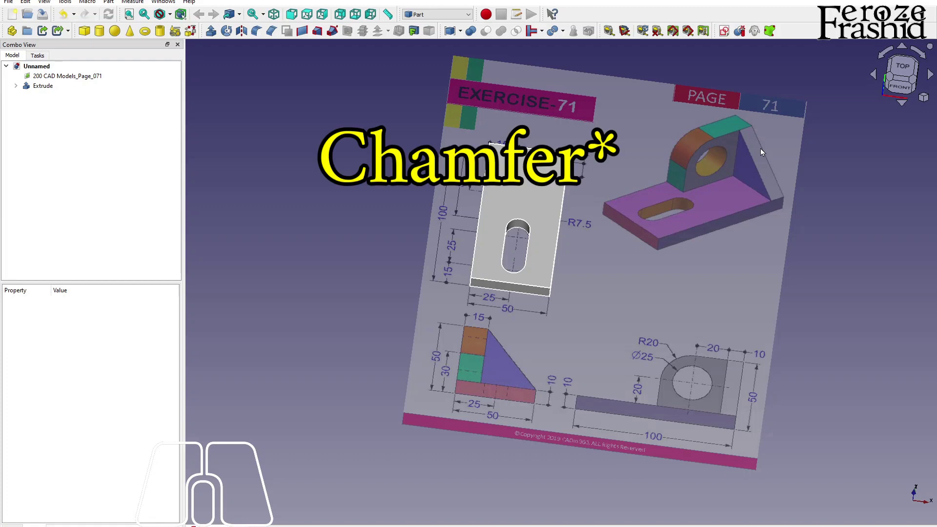
{"action": "left_click", "coordinate": [896, 74]}
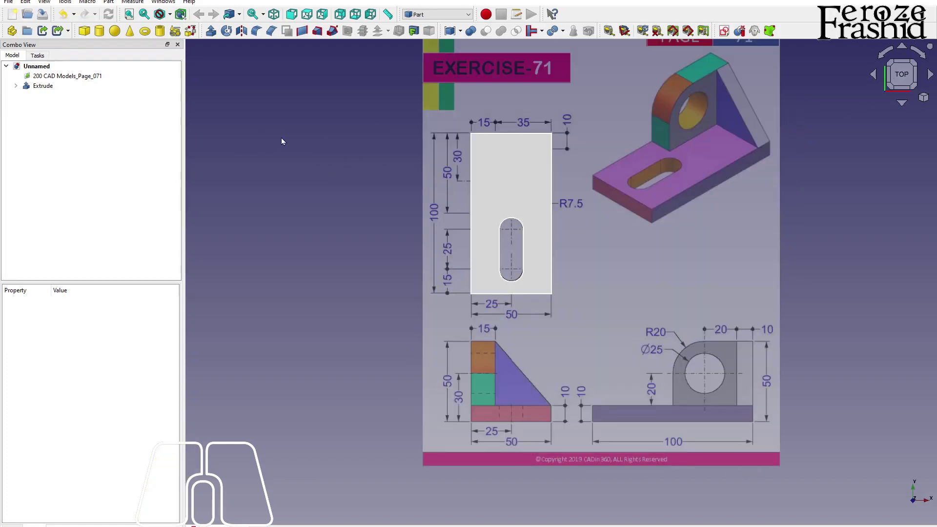
{"action": "left_click_drag", "start_coordinate": [525, 313], "coordinate": [518, 246], "text": "alt"}
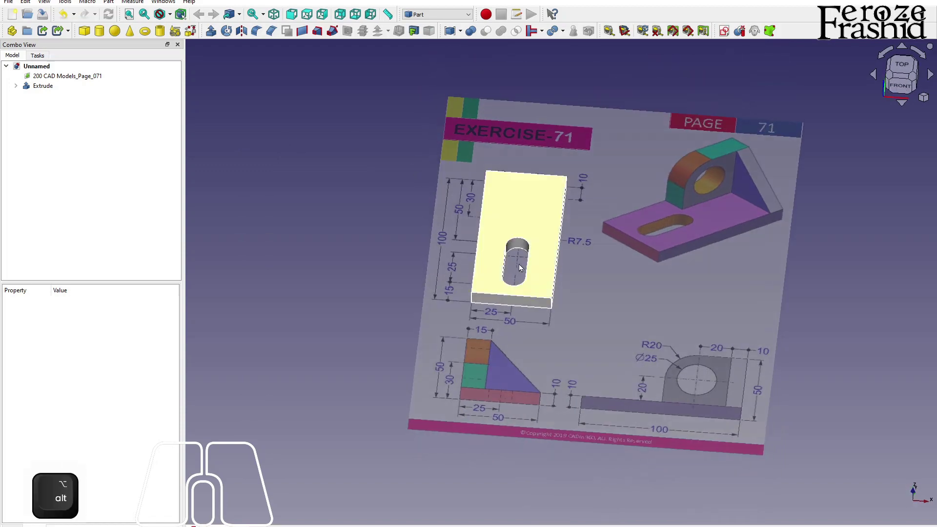
{"action": "left_click", "coordinate": [906, 72]}
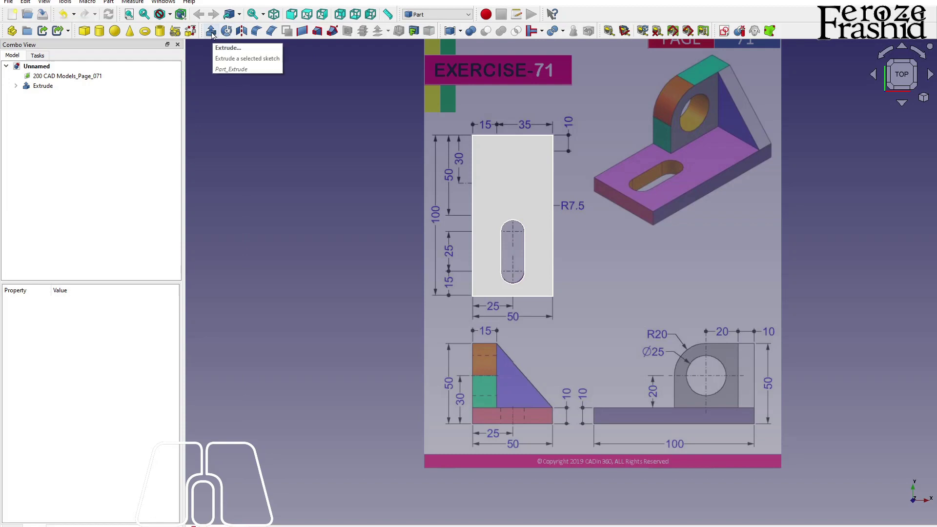
{"action": "left_click_drag", "start_coordinate": [546, 280], "coordinate": [520, 248], "text": "alt"}
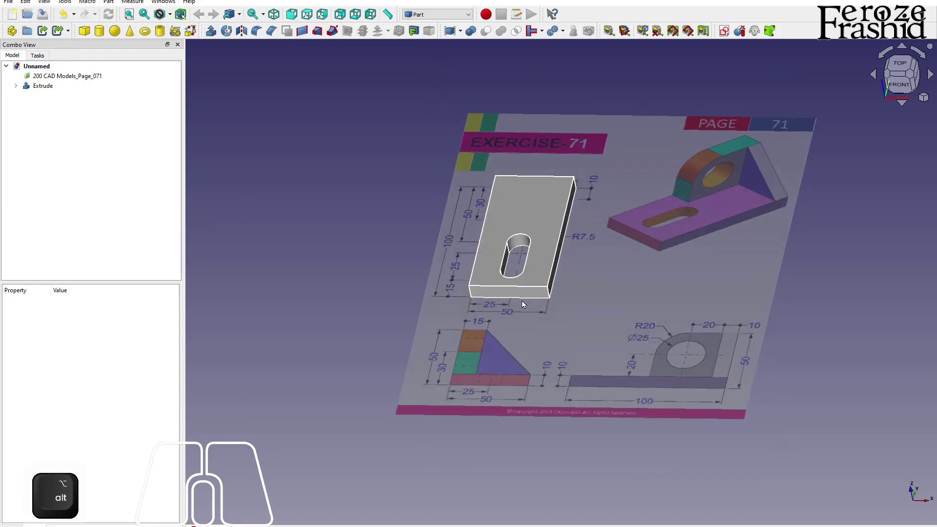
Step: Create a new sketch on the XY plane with a 0 mm offset, seen from the top
{"action": "left_click", "coordinate": [901, 68]}
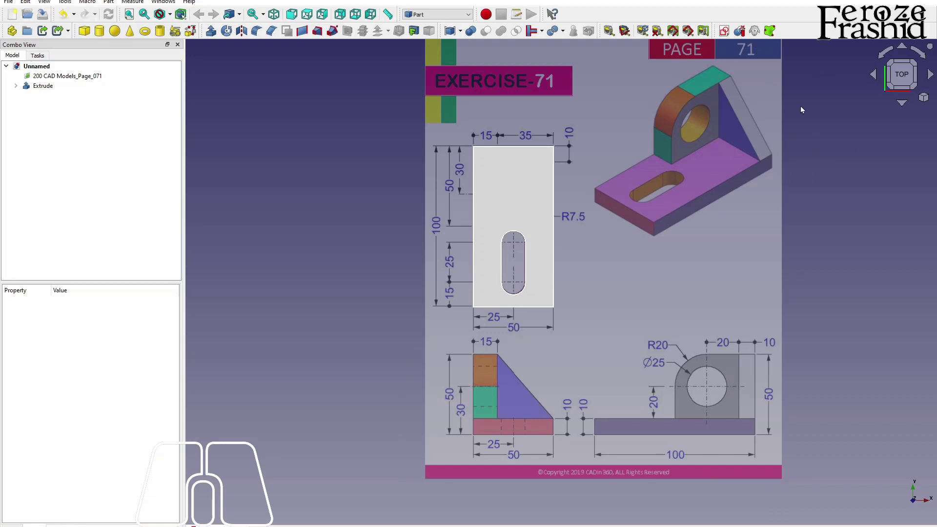
{"action": "left_click", "coordinate": [724, 31]}
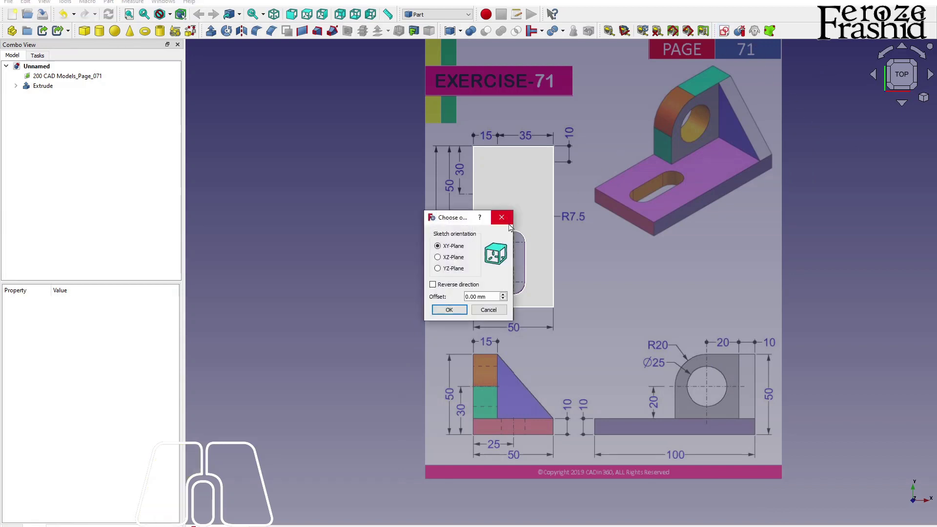
{"action": "left_click", "coordinate": [456, 310]}
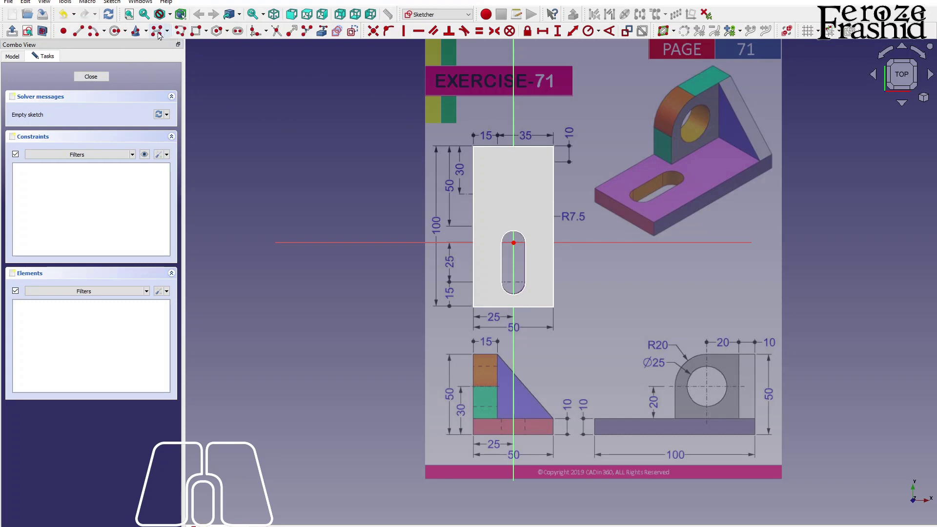
Step: Add the base plate's left edge to the sketch as external geometry and section the view at the sketch plane
{"action": "left_click", "coordinate": [178, 33]}
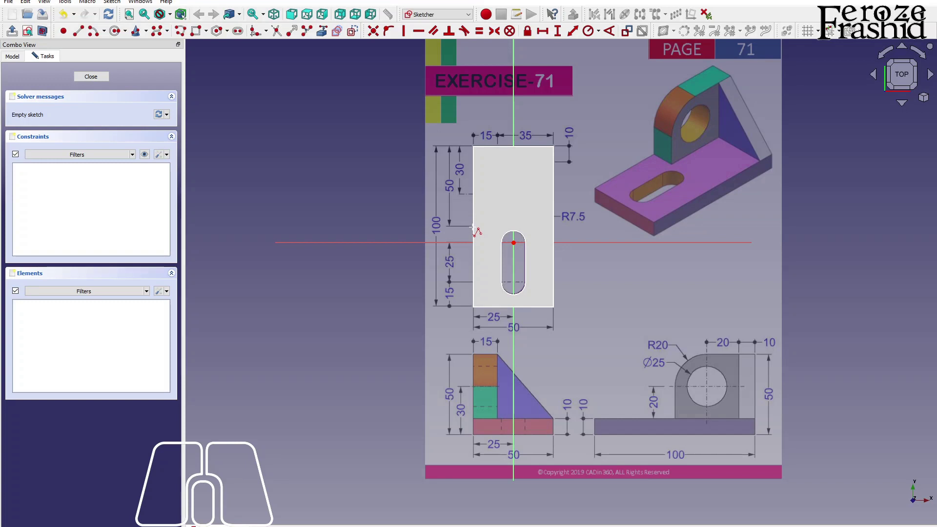
{"action": "left_click", "coordinate": [321, 32]}
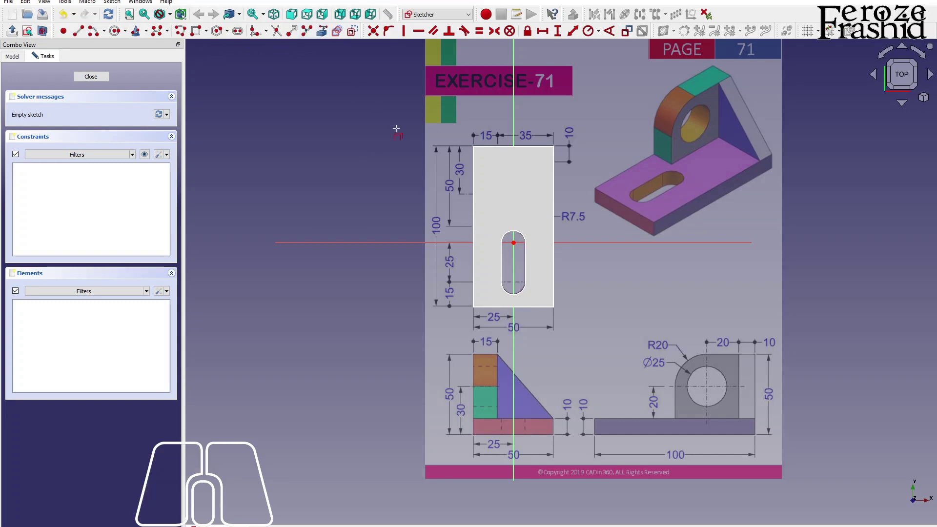
{"action": "left_click", "coordinate": [473, 177]}
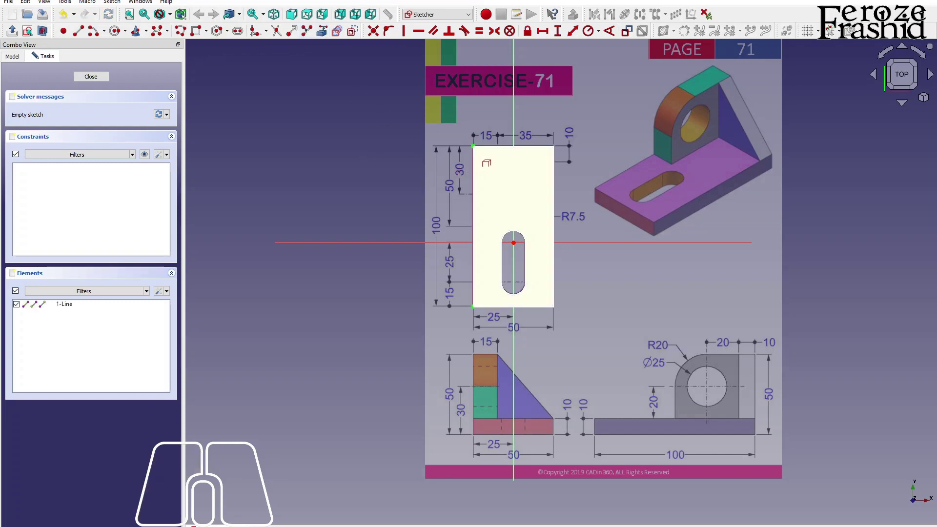
{"action": "left_click", "coordinate": [43, 31]}
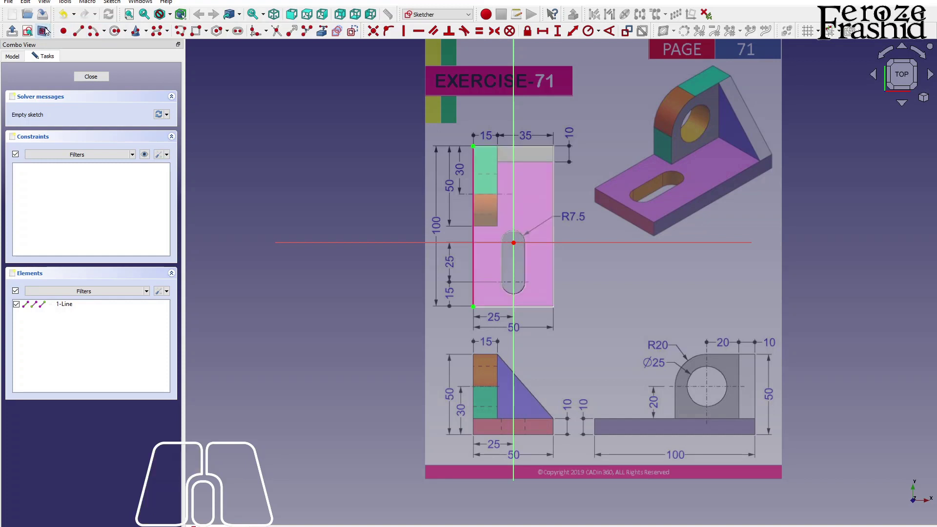
Step: Draw a closed L-shaped polyline tracing the two upright walls in the drawing's top view, starting on the referenced left edge
{"action": "left_click", "coordinate": [180, 31]}
{"action": "left_click", "coordinate": [472, 226]}
{"action": "left_click", "coordinate": [497, 226]}
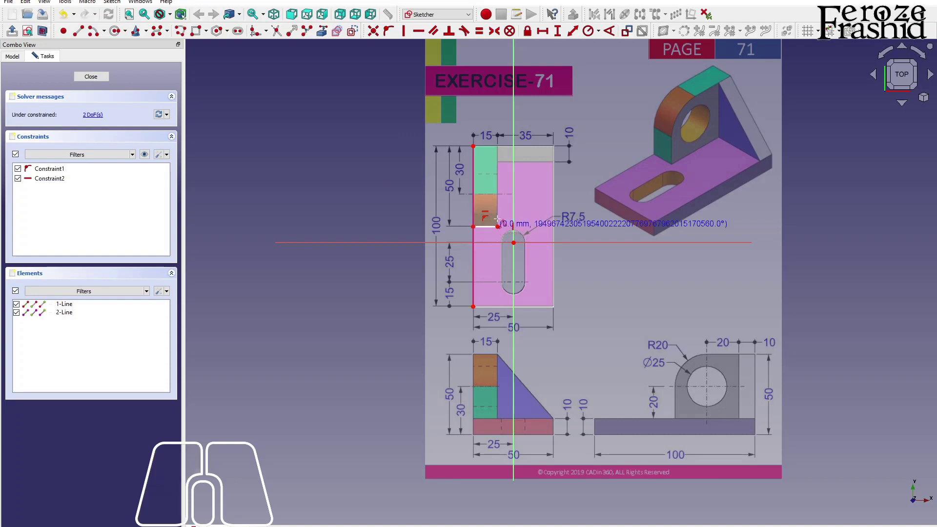
{"action": "left_click", "coordinate": [498, 162]}
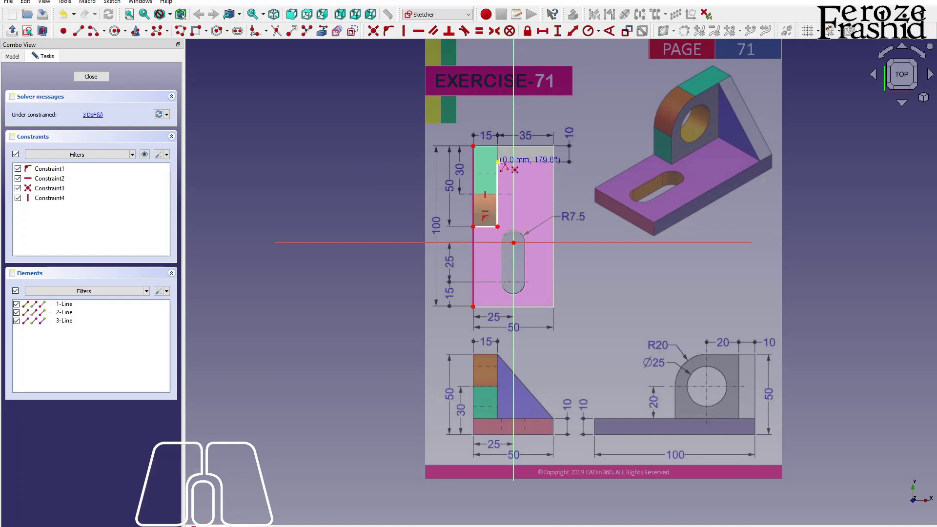
{"action": "left_click", "coordinate": [554, 162]}
{"action": "left_click", "coordinate": [554, 145]}
{"action": "left_click", "coordinate": [473, 145]}
{"action": "left_click", "coordinate": [473, 227]}
{"action": "right_click", "coordinate": [537, 179]}
{"action": "right_click", "coordinate": [545, 179]}
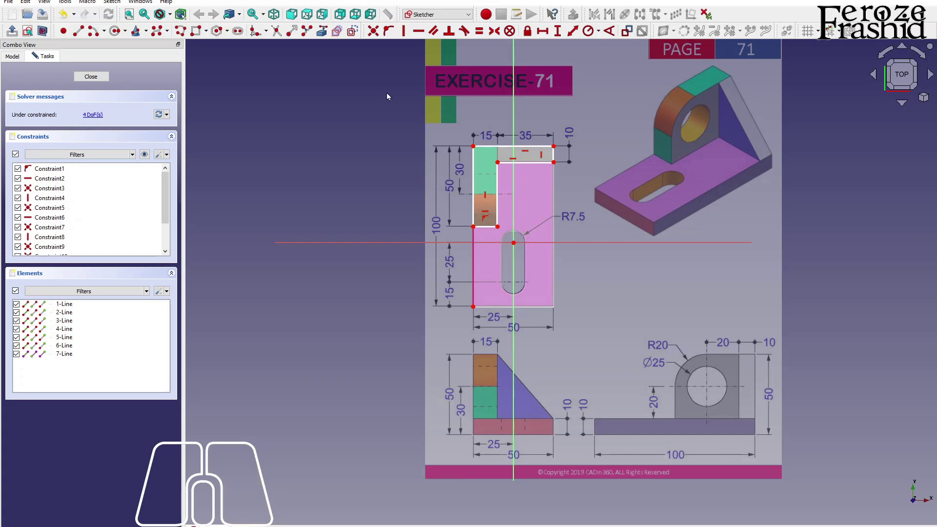
Step: Constrain the L-profile's top edge to a horizontal length of 50 mm
{"action": "left_click", "coordinate": [489, 146]}
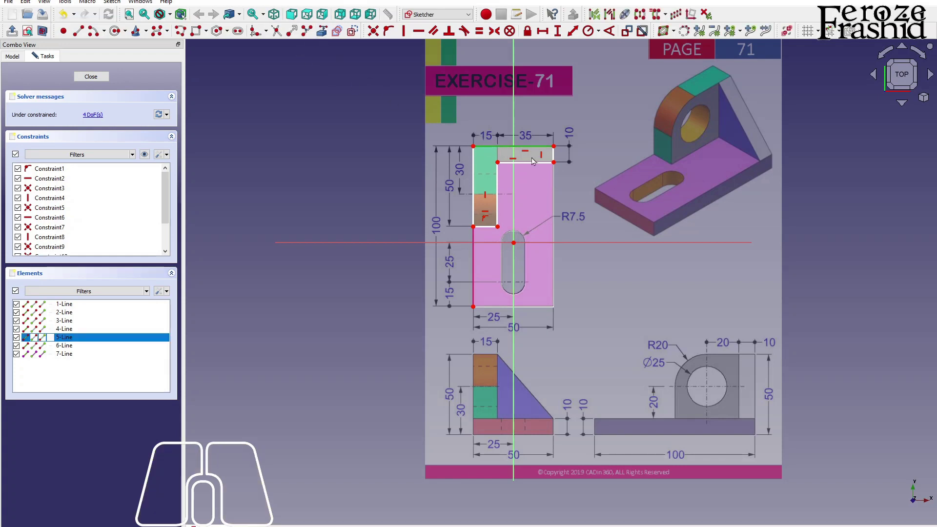
{"action": "left_click", "coordinate": [542, 30]}
{"action": "type", "text": "50"}
{"action": "key", "text": "Return"}
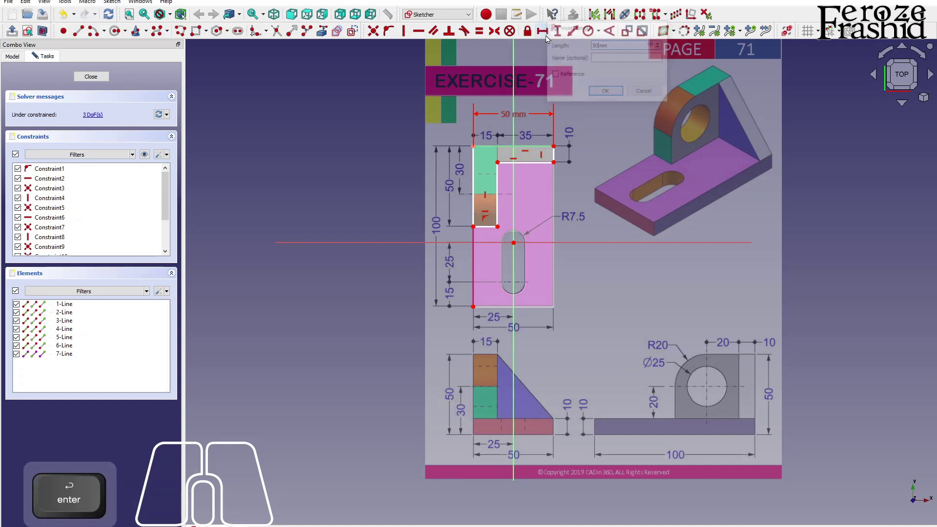
Step: Make the L-profile's long left edge equal in length to its top edge
{"action": "left_click", "coordinate": [474, 177]}
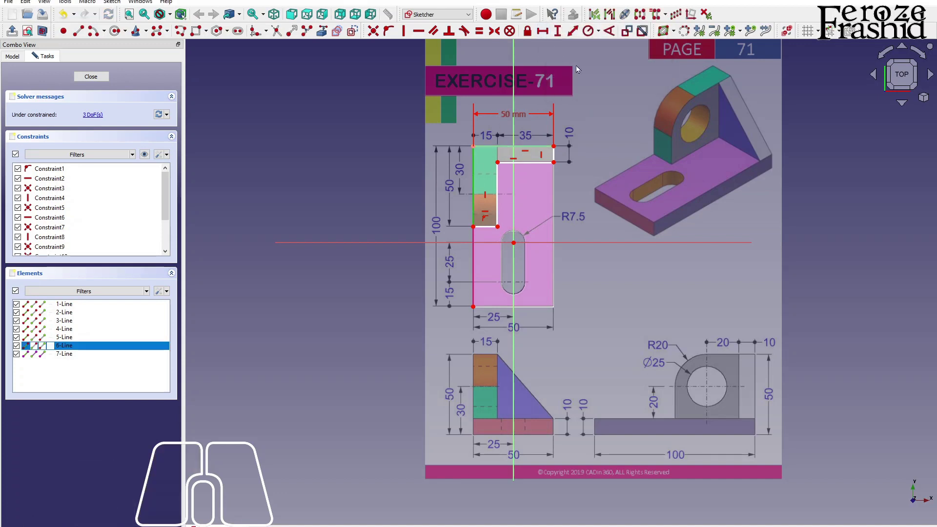
{"action": "left_click", "coordinate": [496, 147]}
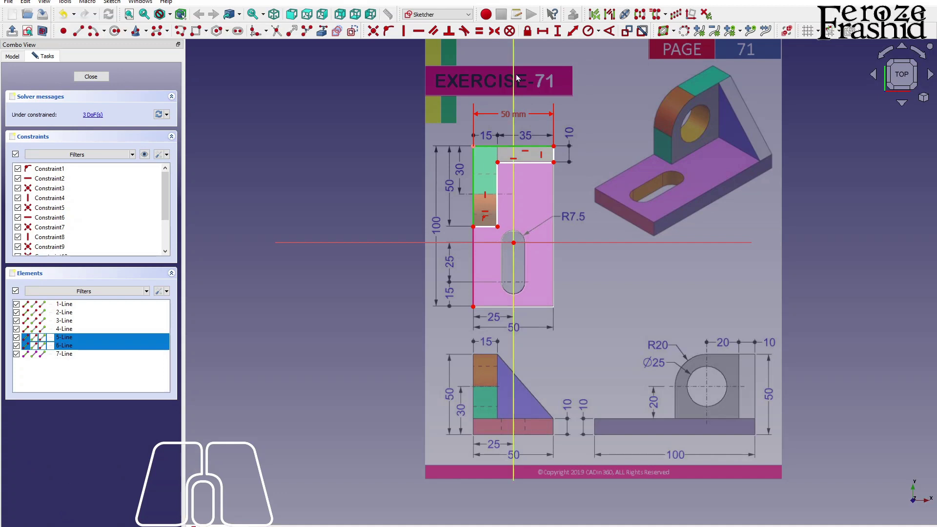
{"action": "left_click", "coordinate": [479, 31]}
Step: Constrain the short lower edge of the L-profile to a horizontal length of 15 mm
{"action": "left_click", "coordinate": [487, 227]}
{"action": "left_click", "coordinate": [543, 36]}
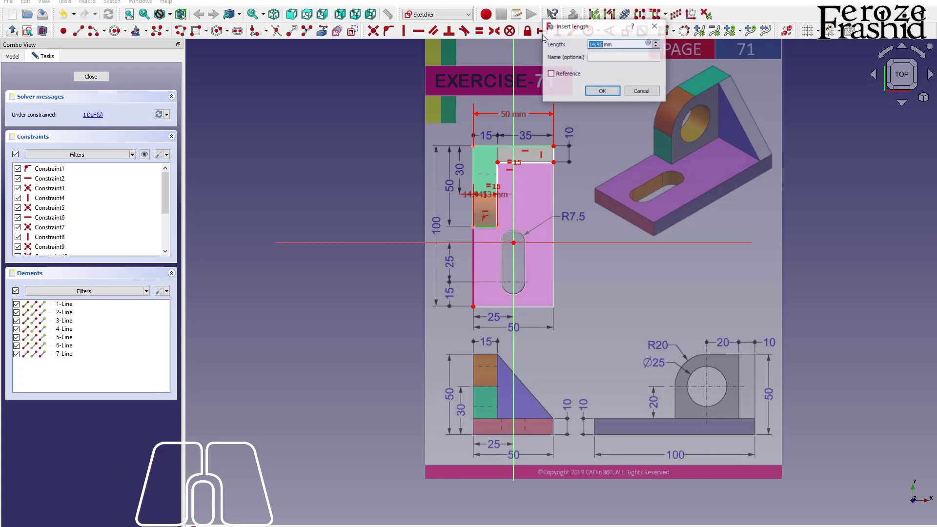
{"action": "key", "text": "Return"}
Step: Constrain the short right edge of the L-profile to a vertical length of 10 mm
{"action": "left_click", "coordinate": [552, 155]}
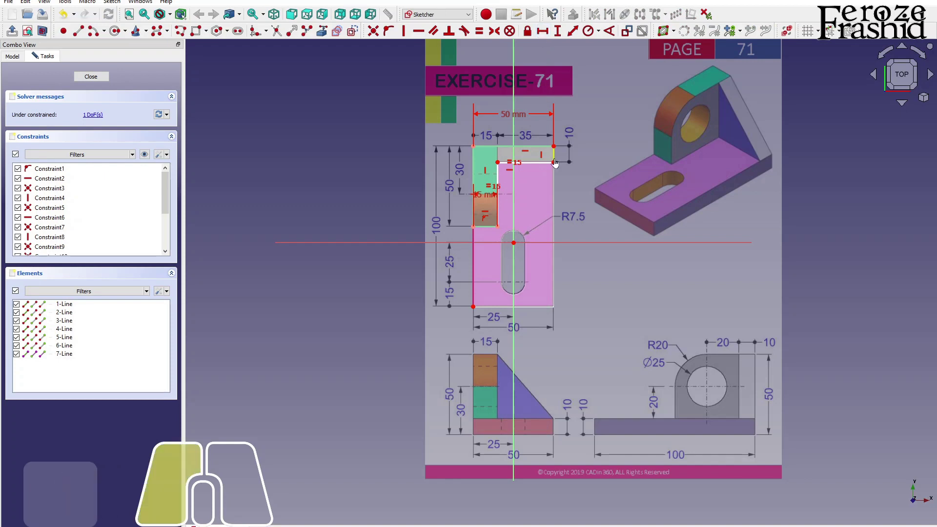
{"action": "left_click", "coordinate": [556, 35]}
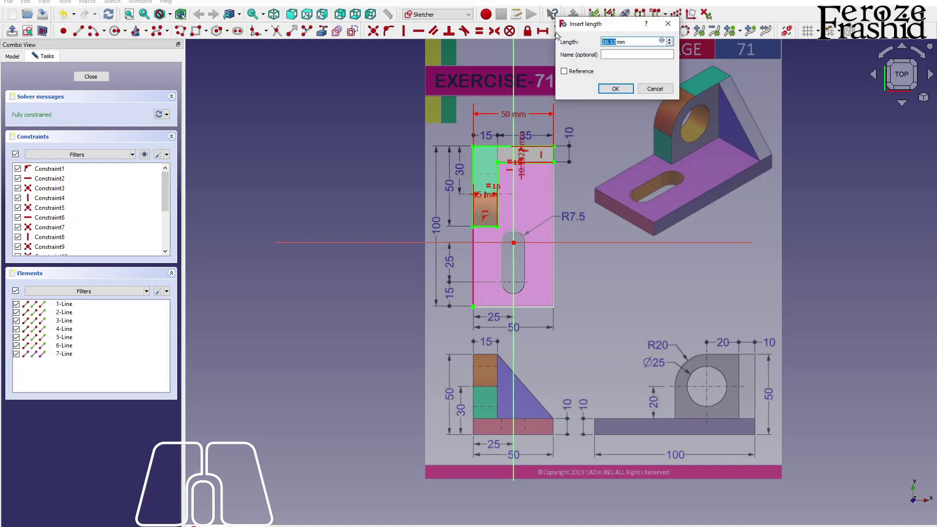
{"action": "key", "text": "Return"}
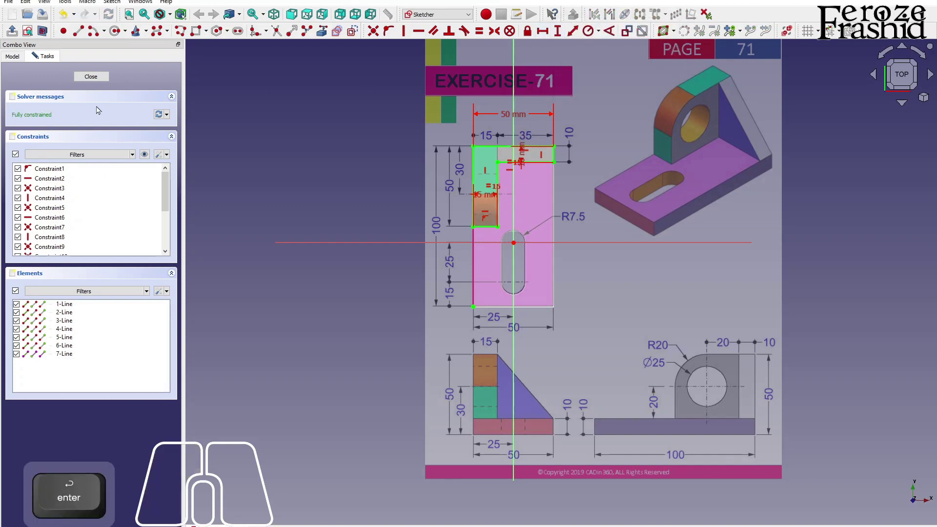
Step: Finish the L-profile sketch and extrude it upward to form the bracket's two upright walls
{"action": "left_click", "coordinate": [91, 77]}
{"action": "mouse_move", "coordinate": [431, 306]}
{"action": "middle_mouse_down"}
{"action": "mouse_move", "coordinate": [457, 305]}
{"action": "mouse_move", "coordinate": [387, 264]}
{"action": "mouse_move", "coordinate": [645, 236]}
{"action": "mouse_move", "coordinate": [616, 168]}
{"action": "middle_mouse_up"}
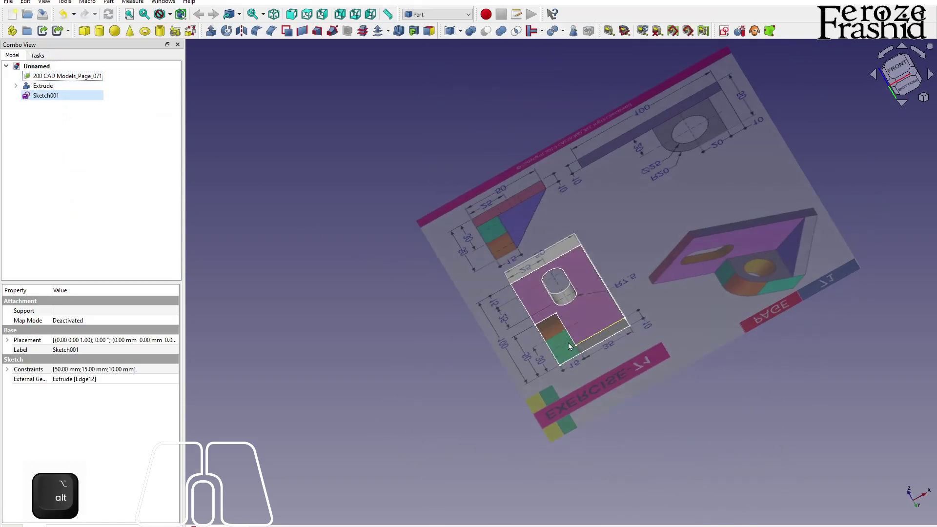
{"action": "mouse_move", "coordinate": [596, 274]}
{"action": "middle_mouse_down"}
{"action": "mouse_move", "coordinate": [602, 394]}
{"action": "mouse_move", "coordinate": [633, 420]}
{"action": "middle_mouse_up"}
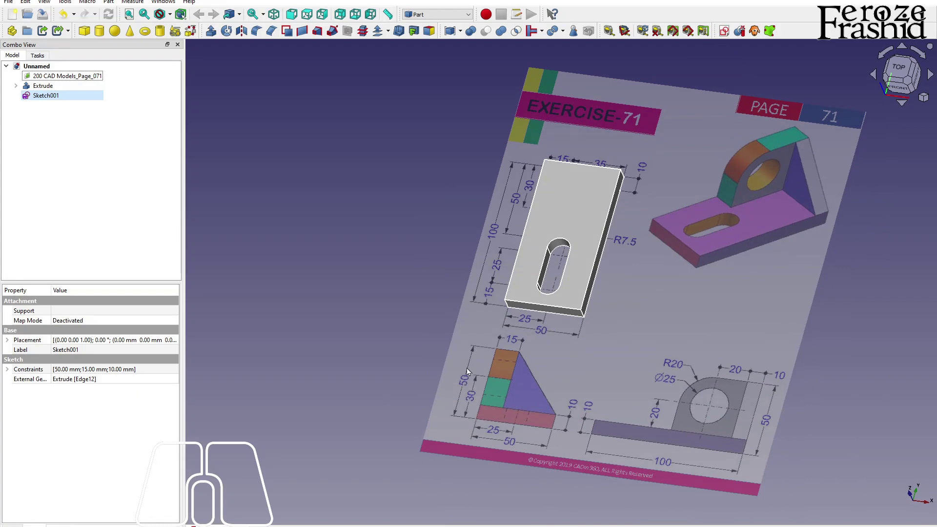
{"action": "left_click", "coordinate": [209, 36]}
{"action": "type", "text": "40"}
{"action": "key", "text": "Return"}
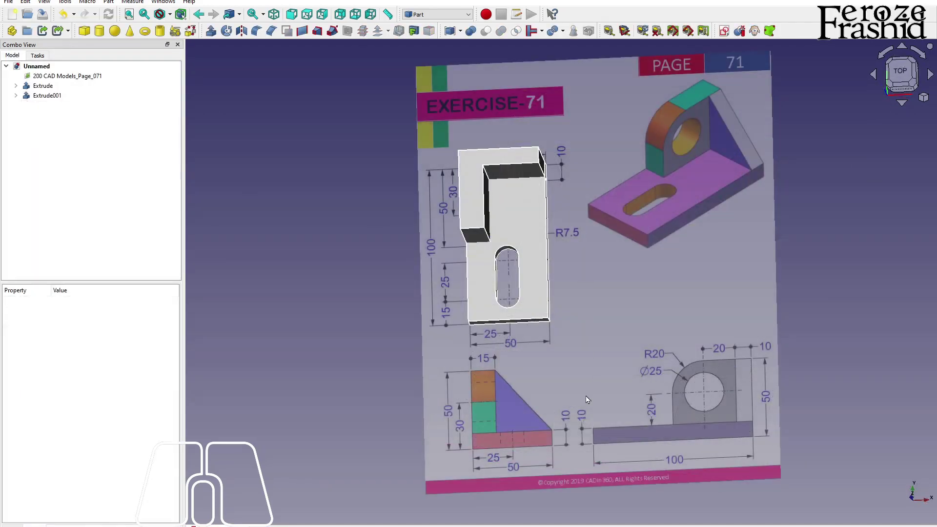
{"action": "key", "text": "0"}
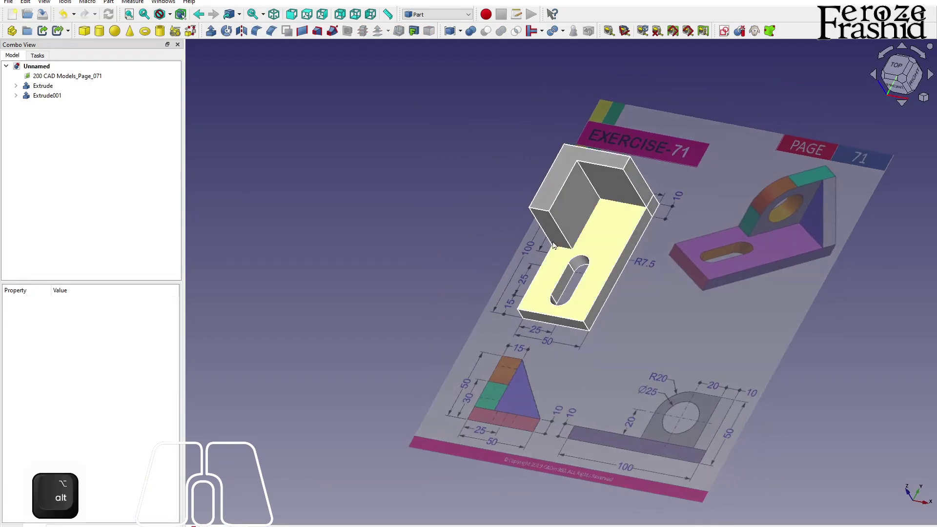
{"action": "scroll", "coordinate": [575, 181], "scroll_direction": "up", "scroll_amount": 3}
{"action": "scroll", "coordinate": [552, 204], "scroll_direction": "down", "scroll_amount": 2}
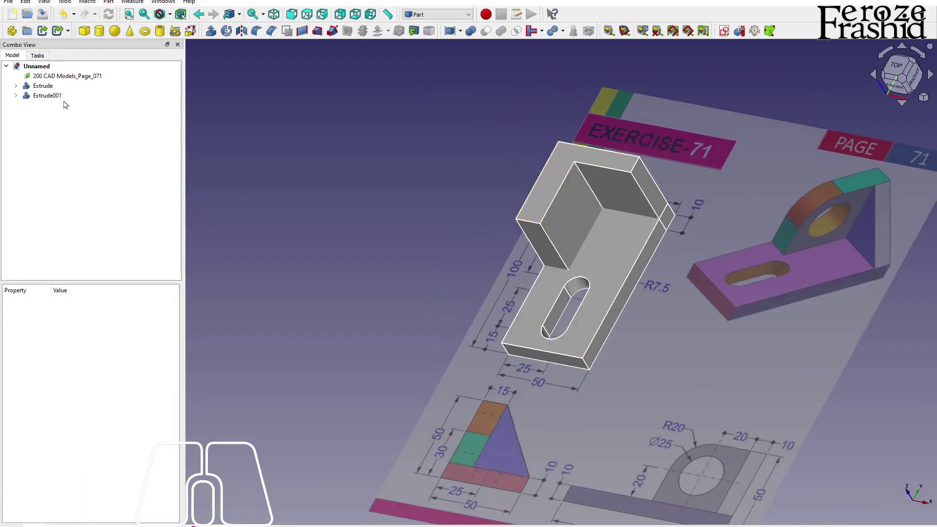
{"action": "scroll", "coordinate": [423, 243], "scroll_direction": "down", "scroll_amount": 4}
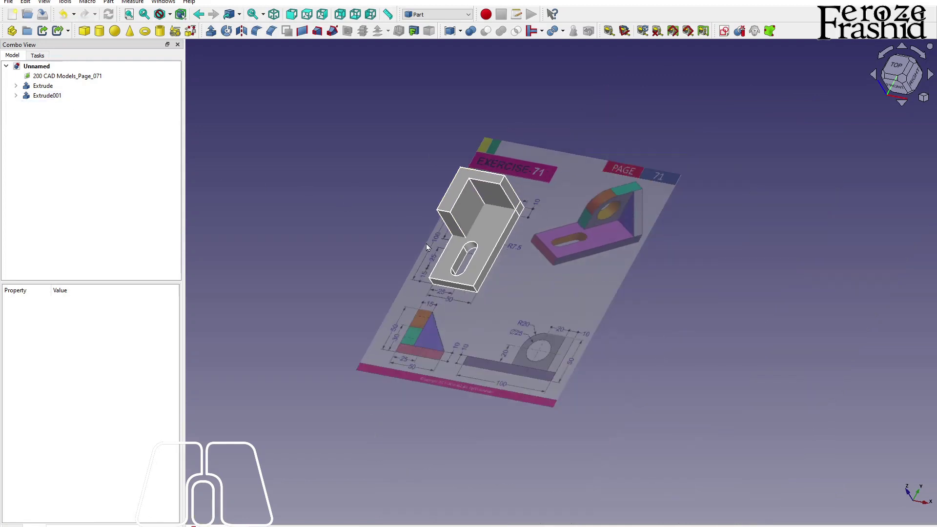
{"action": "scroll", "coordinate": [429, 244], "scroll_direction": "up", "scroll_amount": 2}
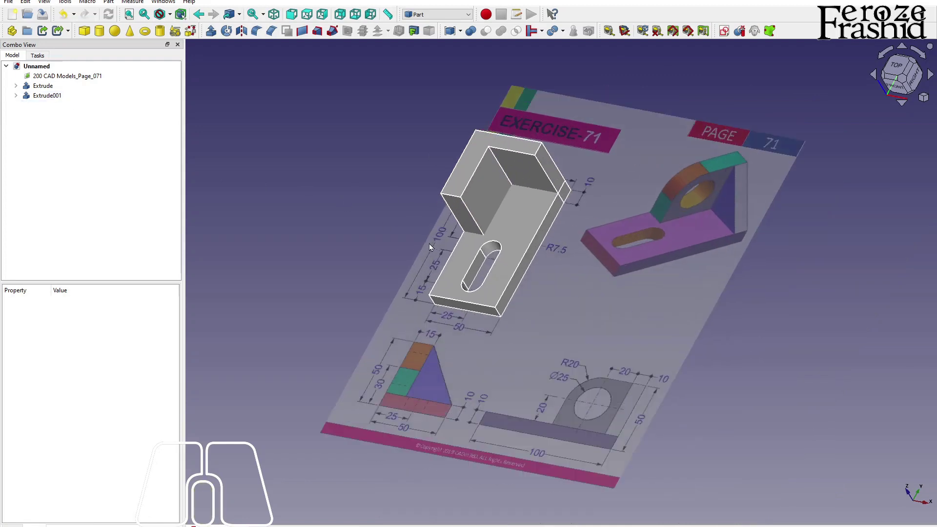
Step: Fillet the top corner edge at the side wall's free end with a 20 mm radius
{"action": "left_click", "coordinate": [451, 196]}
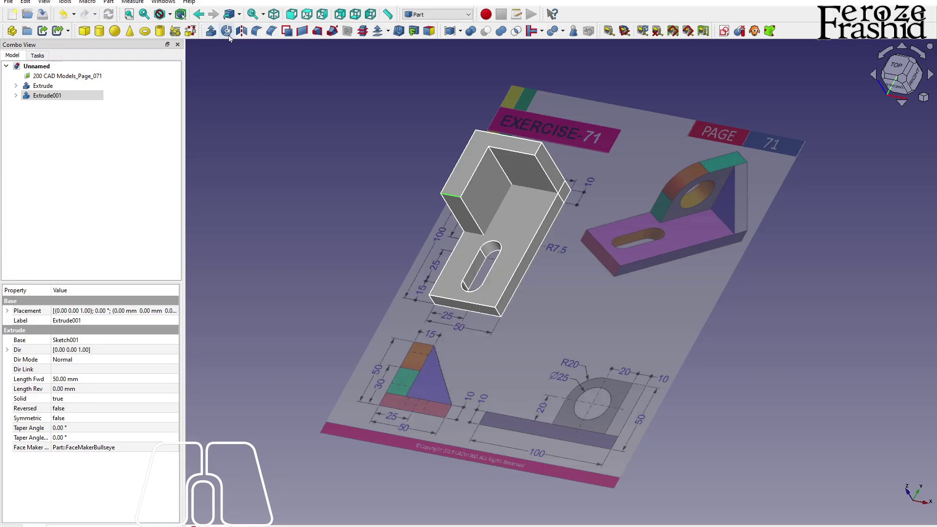
{"action": "left_click", "coordinate": [252, 35]}
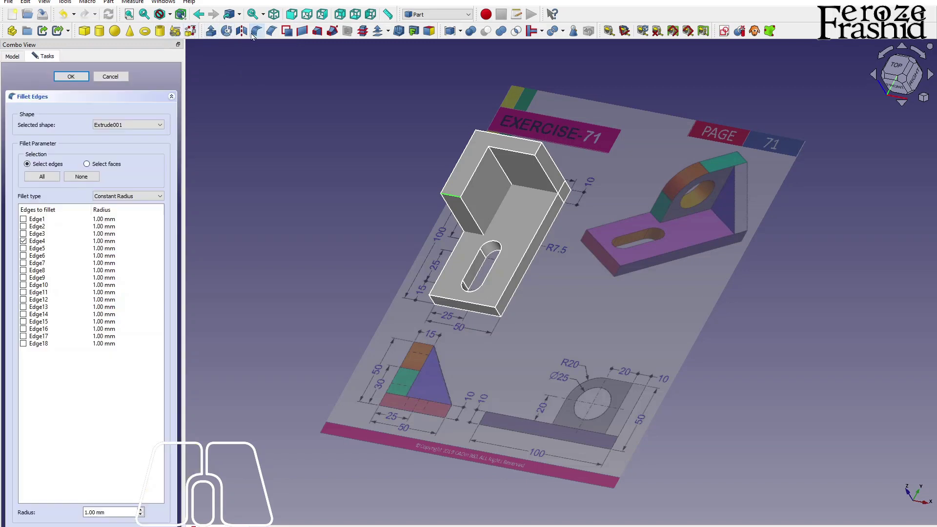
{"action": "left_click", "coordinate": [89, 512]}
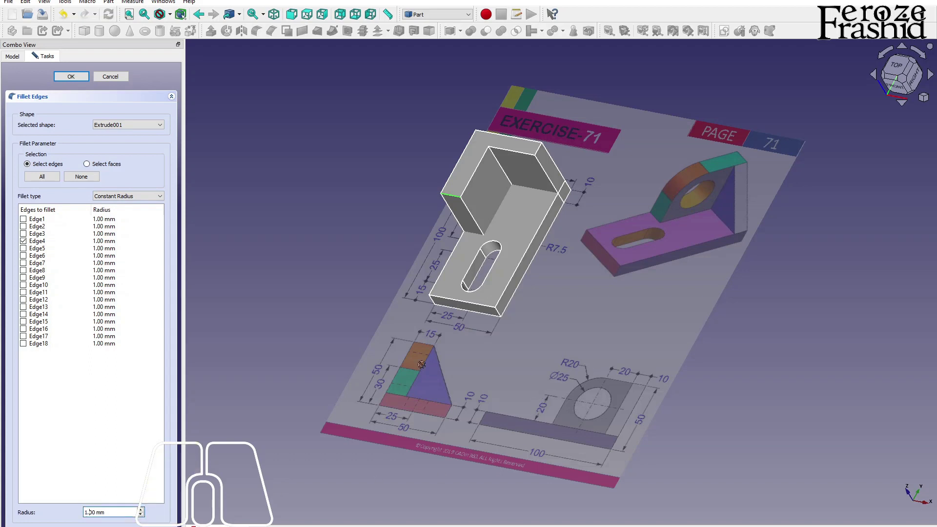
{"action": "type", "text": "20"}
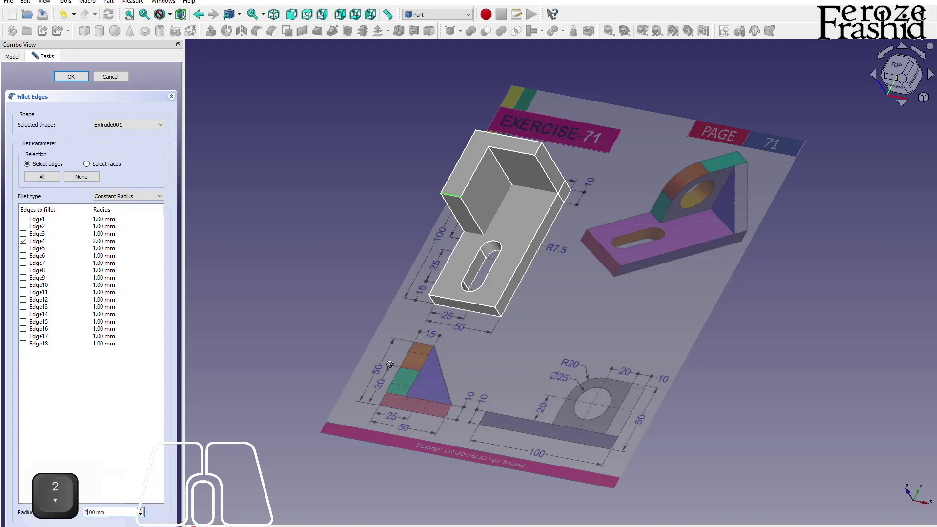
{"action": "key", "text": "Return"}
Step: Add a cylinder primitive with a radius of 12.5 mm and a height of 25 mm
{"action": "key", "text": "alt"}
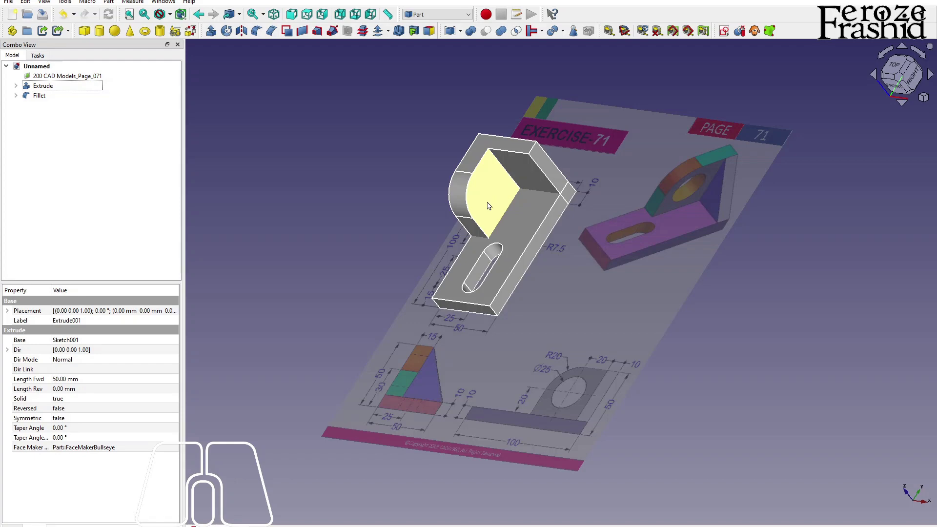
{"action": "key", "text": "alt"}
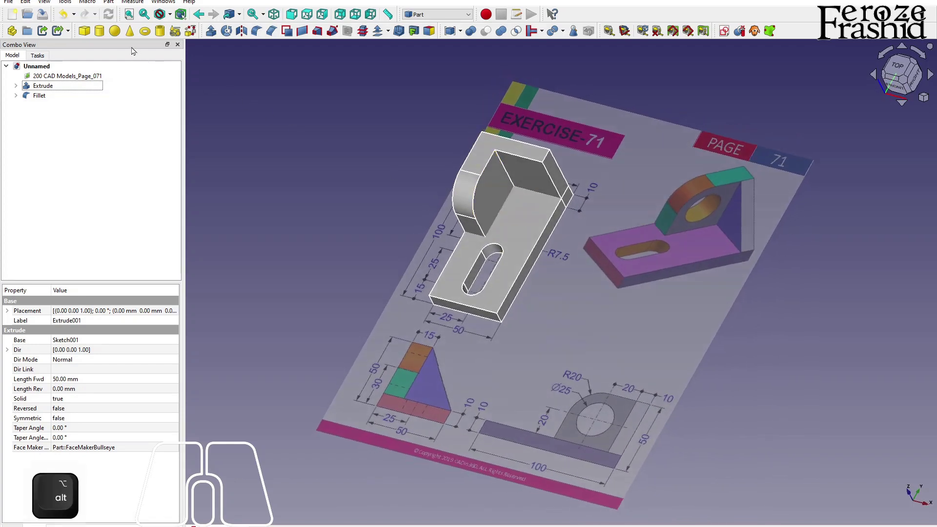
{"action": "left_click", "coordinate": [99, 31]}
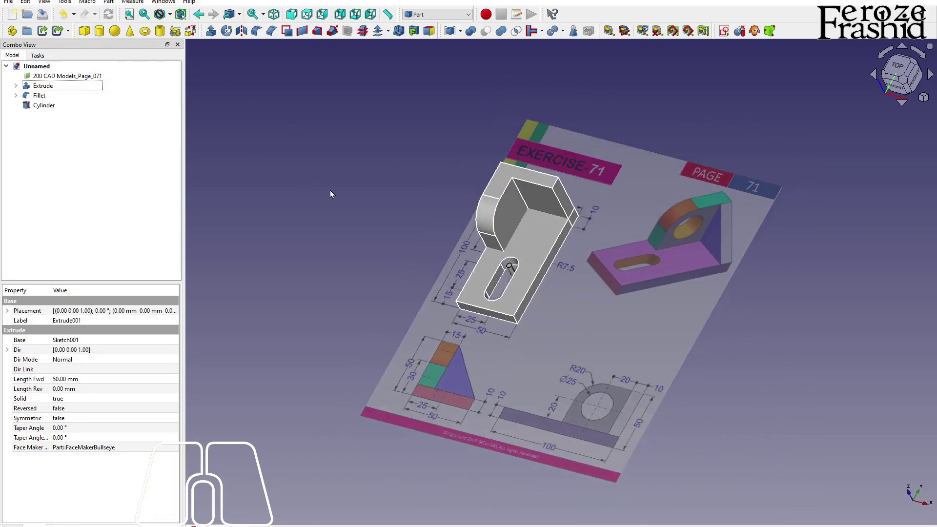
{"action": "left_click", "coordinate": [49, 106]}
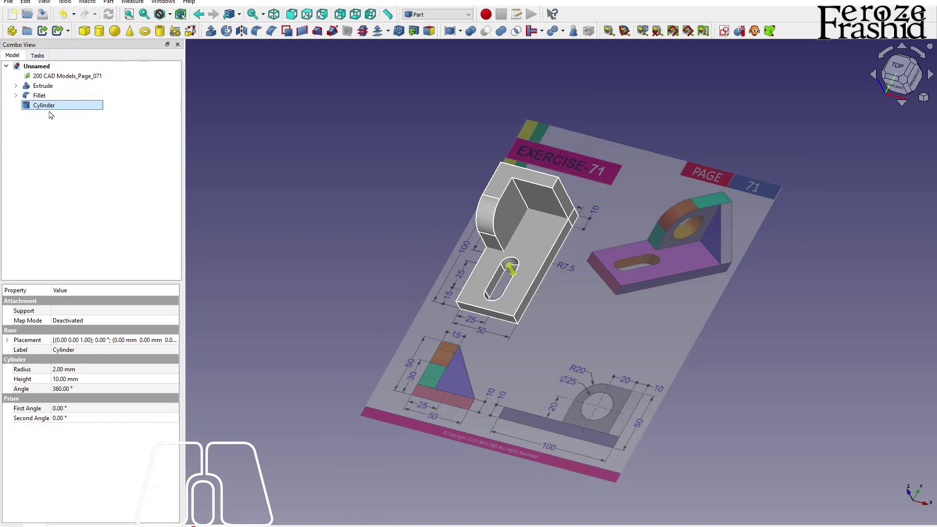
{"action": "left_click", "coordinate": [61, 369]}
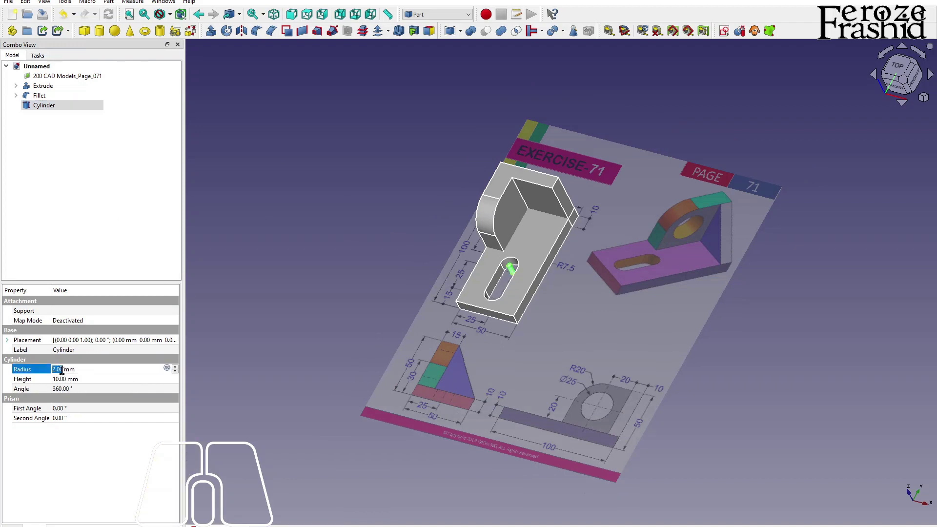
{"action": "type", "text": "12.5"}
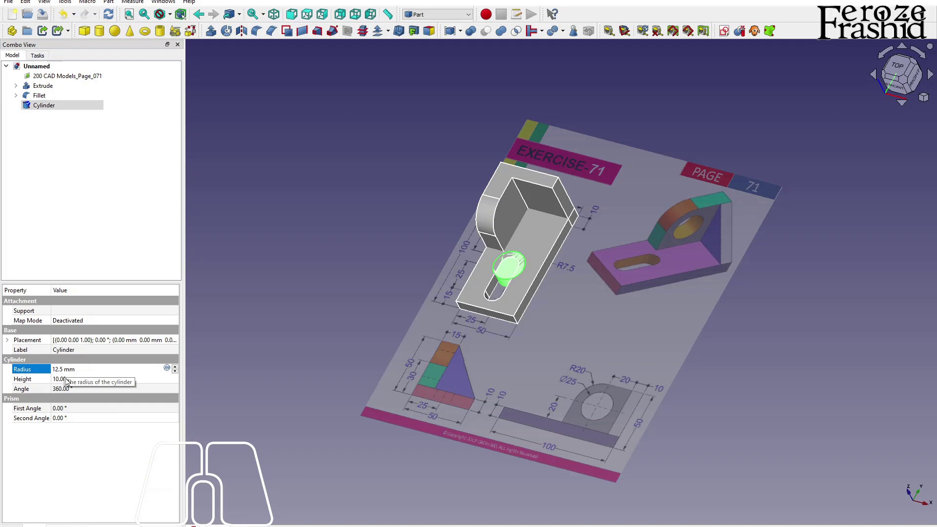
{"action": "left_click", "coordinate": [64, 380]}
{"action": "type", "text": "25"}
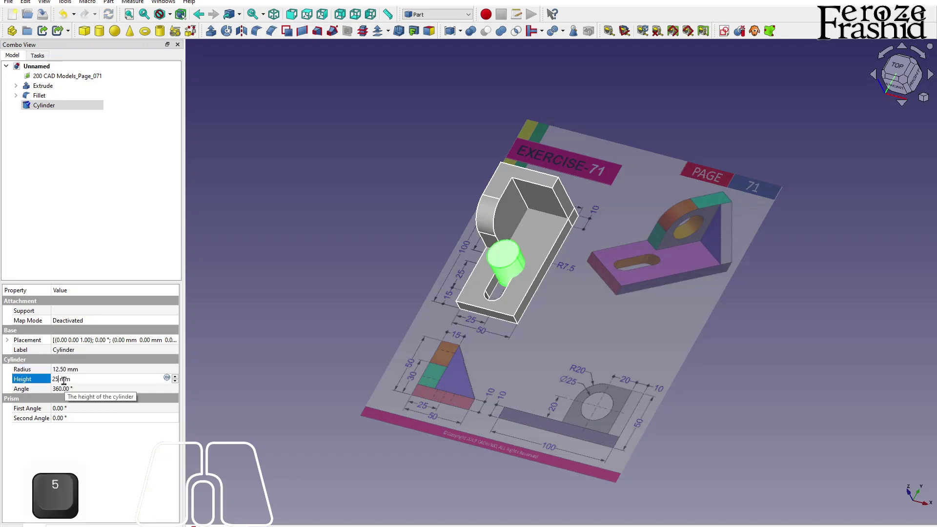
{"action": "key", "text": "Return"}
Step: Rotate the cylinder 90° about the Y axis with the Transform tool
{"action": "left_click", "coordinate": [44, 105]}
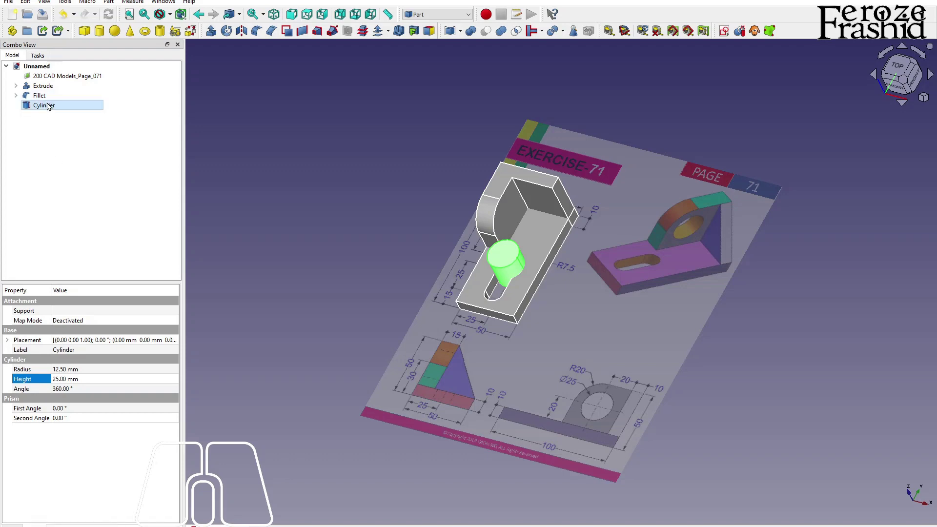
{"action": "right_click", "coordinate": [61, 104]}
{"action": "left_click", "coordinate": [93, 120]}
{"action": "left_click_drag", "start_coordinate": [548, 250], "coordinate": [631, 357]}
Step: Move the cylinder through the side wall to about X -30.25 mm, Y 30.25 mm and Z 29.5 mm
{"action": "right_click_drag", "start_coordinate": [656, 327], "coordinate": [690, 291], "text": "shift"}
{"action": "middle_click_drag", "start_coordinate": [690, 290], "coordinate": [710, 255], "text": "alt"}
{"action": "left_click", "coordinate": [901, 87]}
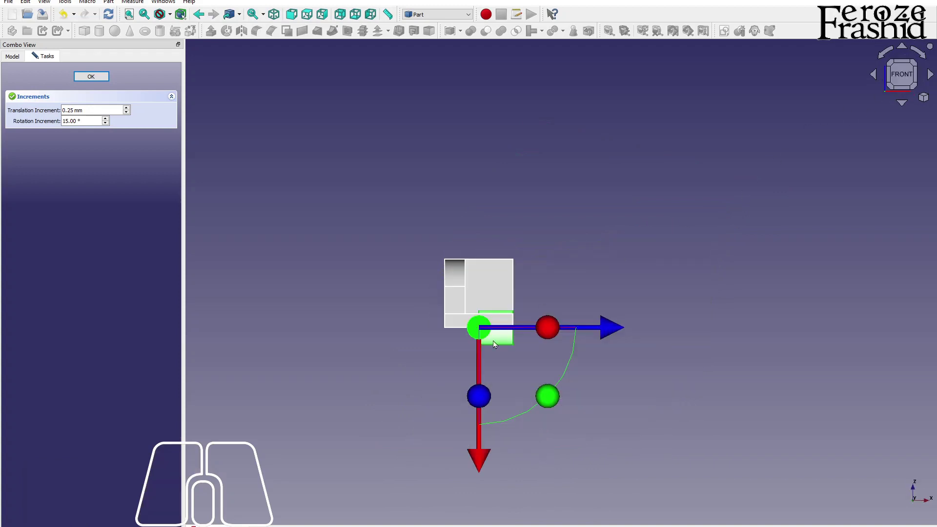
{"action": "left_click_drag", "start_coordinate": [488, 453], "coordinate": [488, 413]}
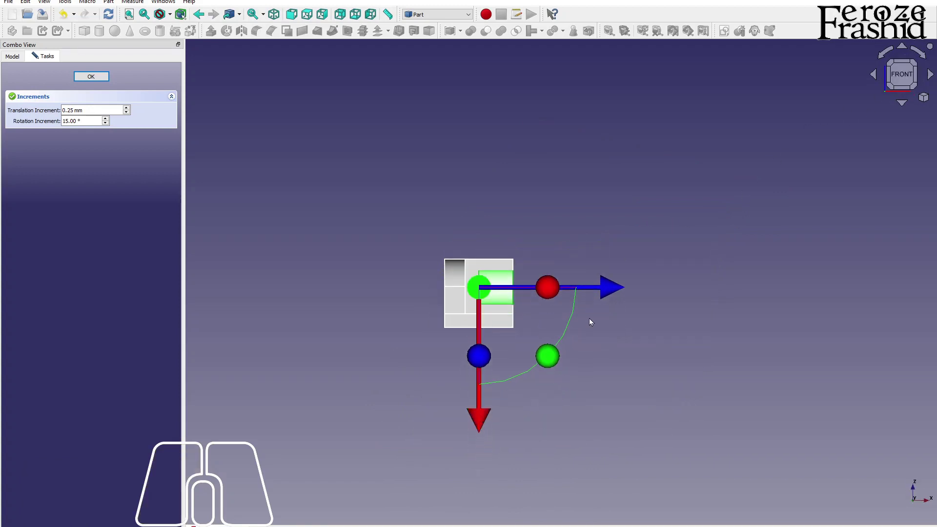
{"action": "left_click_drag", "start_coordinate": [598, 293], "coordinate": [558, 293]}
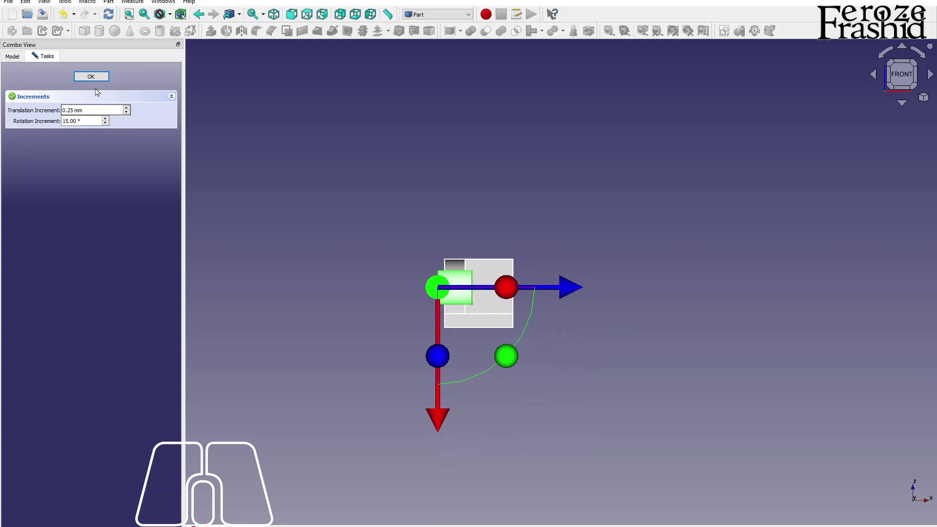
{"action": "left_click", "coordinate": [91, 76]}
{"action": "key", "text": "0"}
{"action": "right_click", "coordinate": [57, 107]}
{"action": "left_click", "coordinate": [87, 122]}
{"action": "left_click_drag", "start_coordinate": [600, 221], "coordinate": [625, 210]}
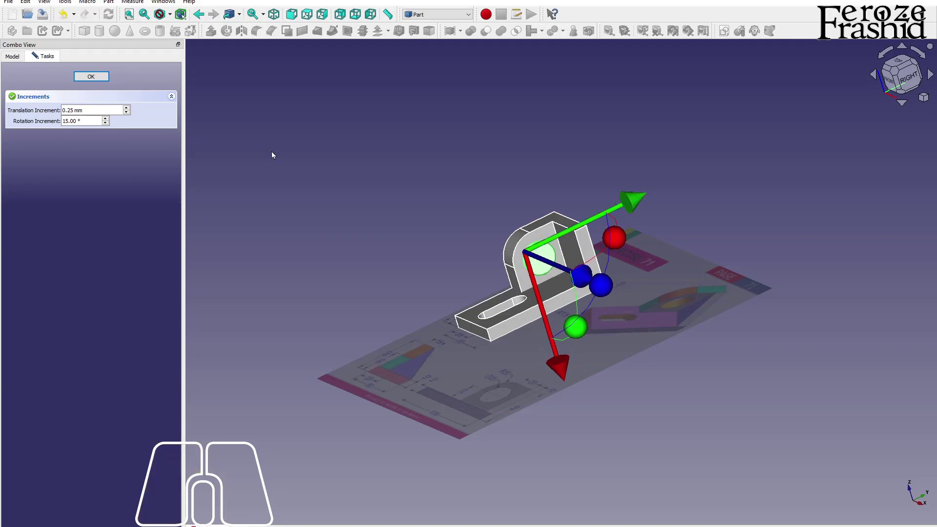
{"action": "left_click", "coordinate": [90, 76]}
Step: Set the cylinder's placement position to X -30 mm, Y 30 mm and Z 30 mm
{"action": "scroll", "coordinate": [517, 260], "scroll_direction": "up", "scroll_amount": 3}
{"action": "middle_click_drag", "start_coordinate": [517, 260], "coordinate": [512, 255], "text": "alt"}
{"action": "middle_click_drag", "start_coordinate": [533, 289], "coordinate": [577, 330], "text": "alt"}
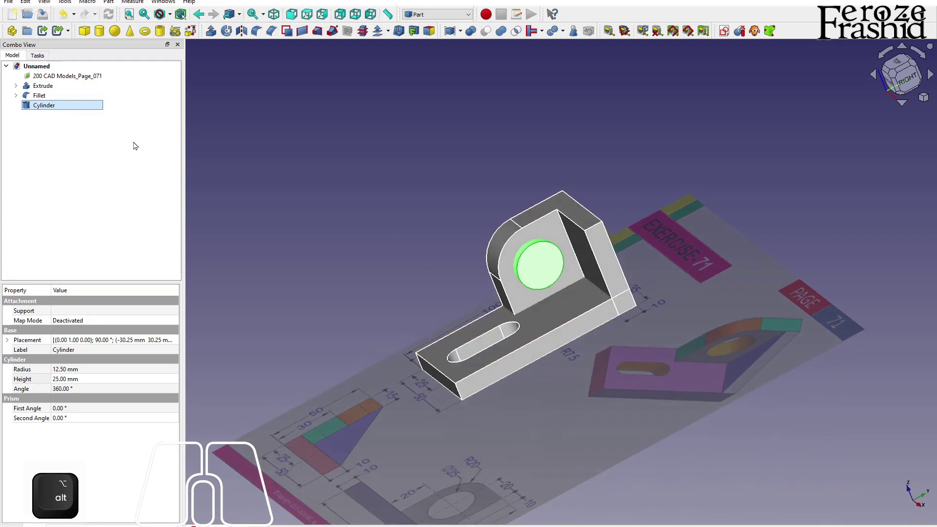
{"action": "left_click", "coordinate": [7, 341]}
{"action": "left_click", "coordinate": [18, 370]}
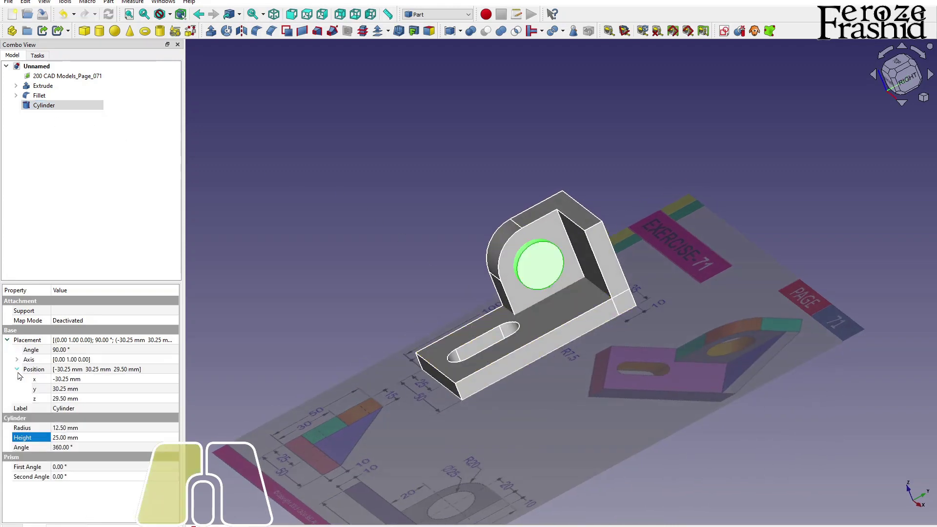
{"action": "left_click", "coordinate": [73, 380]}
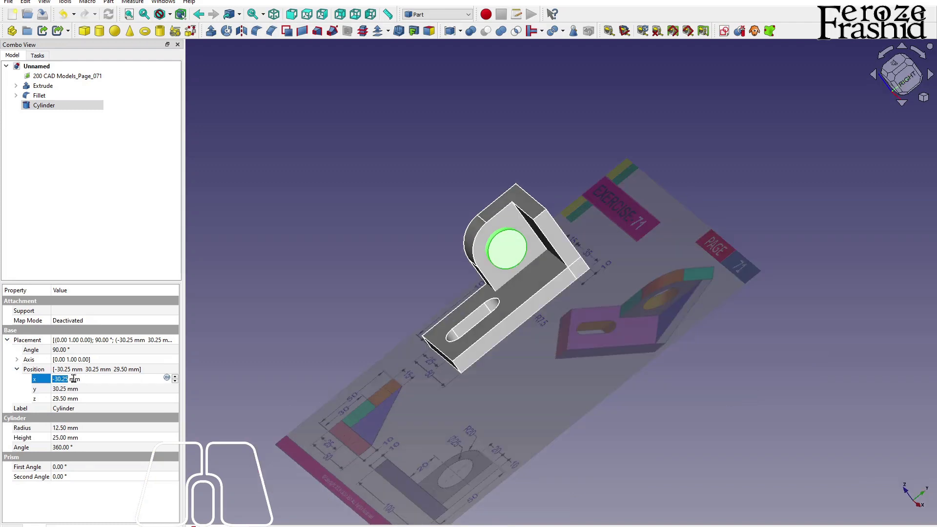
{"action": "type", "text": "-30"}
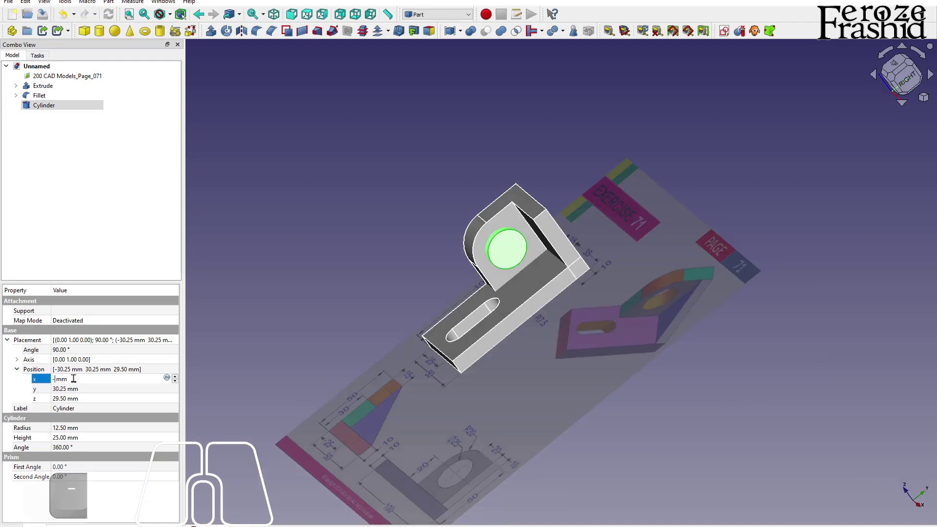
{"action": "key", "text": "Return"}
{"action": "left_click", "coordinate": [68, 390]}
{"action": "type", "text": "30"}
{"action": "key", "text": "Return"}
{"action": "left_click", "coordinate": [67, 399]}
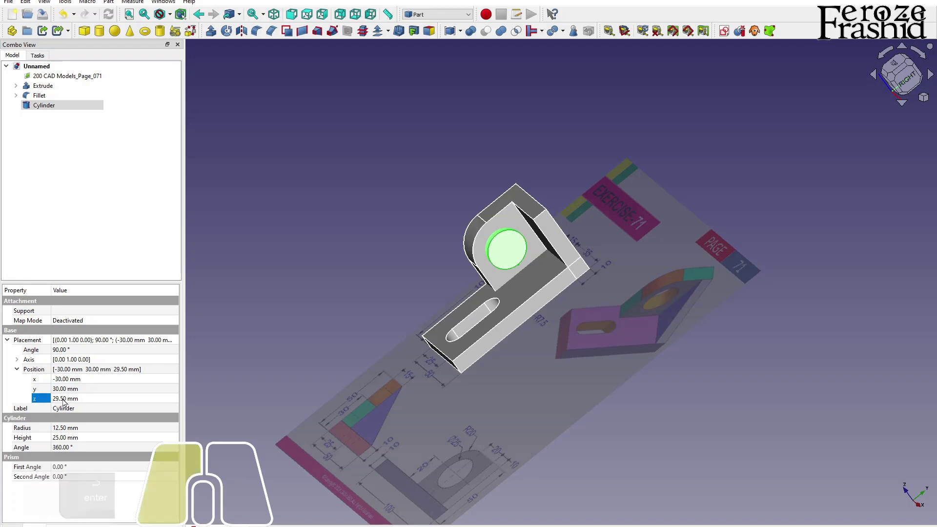
{"action": "type", "text": "30"}
Step: Cut the cylinder from the filleted upright body to make the round hole in the side wall
{"action": "left_click_drag", "start_coordinate": [225, 417], "coordinate": [703, 387], "text": "alt"}
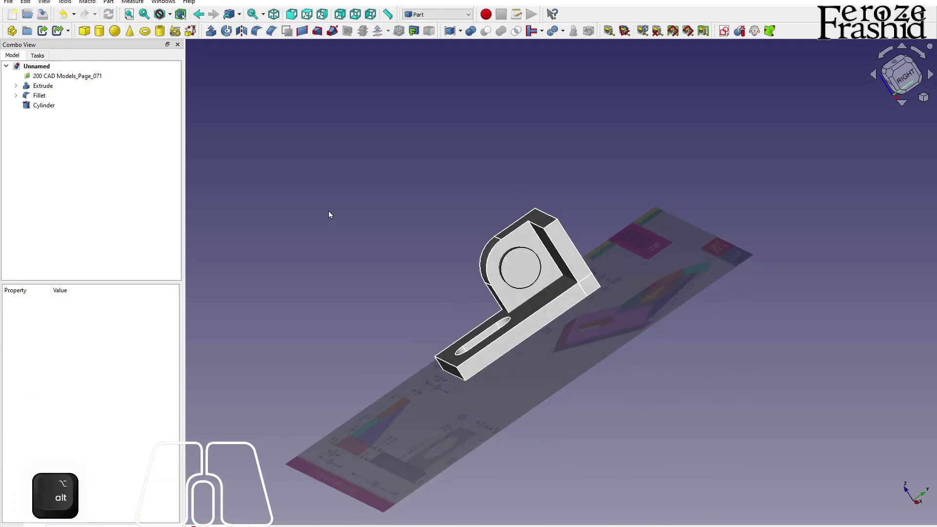
{"action": "left_click", "coordinate": [61, 107]}
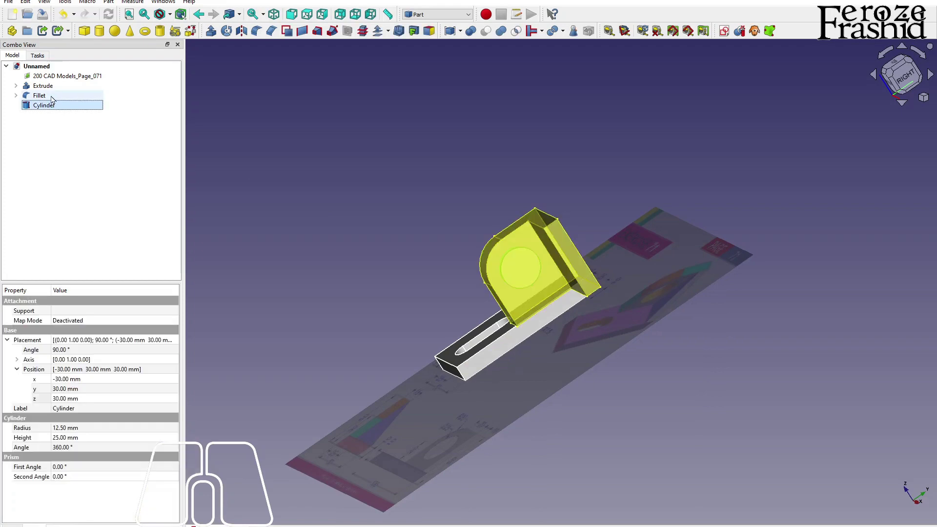
{"action": "left_click", "coordinate": [52, 98]}
{"action": "left_click", "coordinate": [51, 104], "text": "ctrl"}
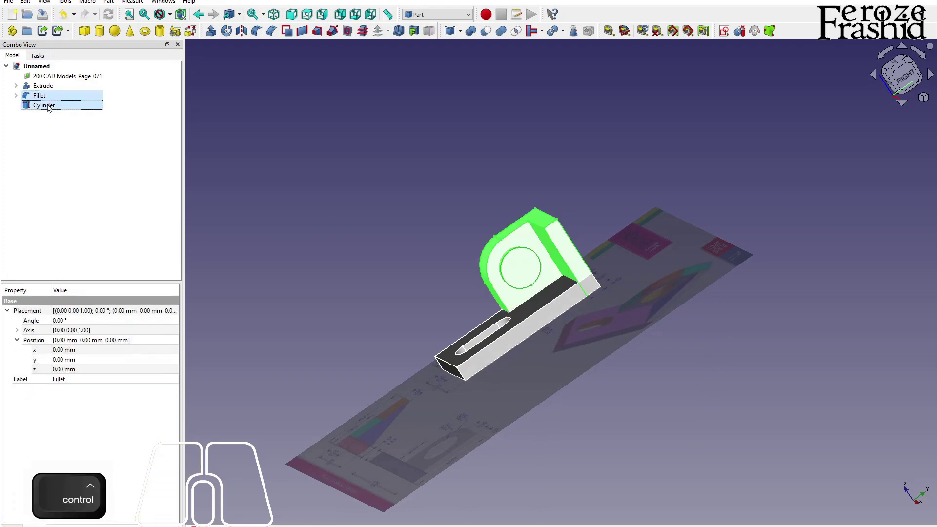
{"action": "left_click", "coordinate": [485, 30]}
{"action": "left_click", "coordinate": [439, 197]}
Step: Examine the rear wall and its upper edges against the triangular rib shape in the reference drawing
{"action": "left_click_drag", "start_coordinate": [438, 196], "coordinate": [629, 265], "text": "alt"}
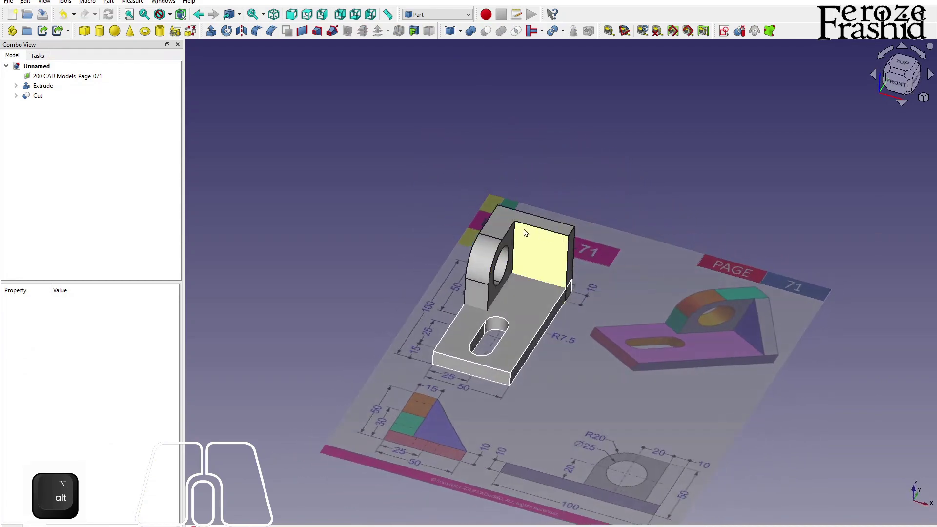
{"action": "left_click_drag", "start_coordinate": [517, 236], "coordinate": [507, 254], "text": "alt"}
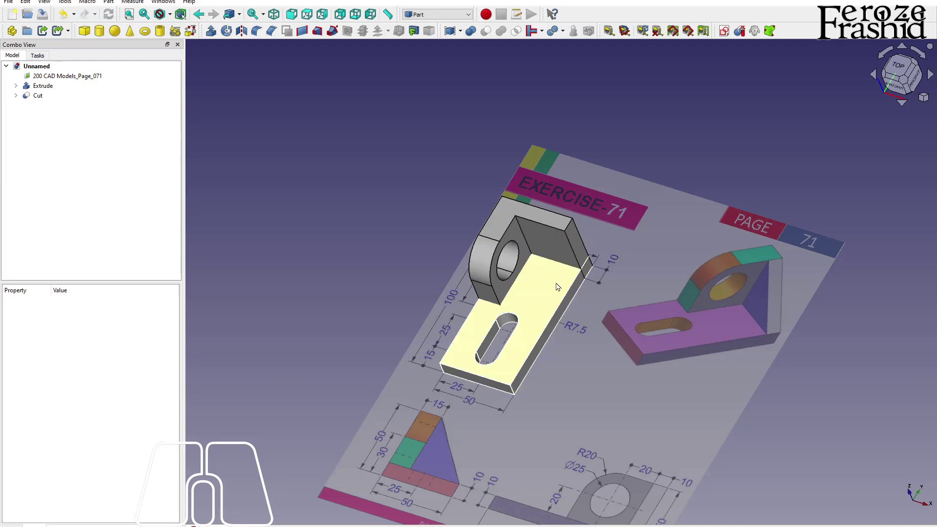
{"action": "scroll", "coordinate": [581, 272], "scroll_direction": "up", "scroll_amount": 3}
{"action": "left_click", "coordinate": [537, 203]}
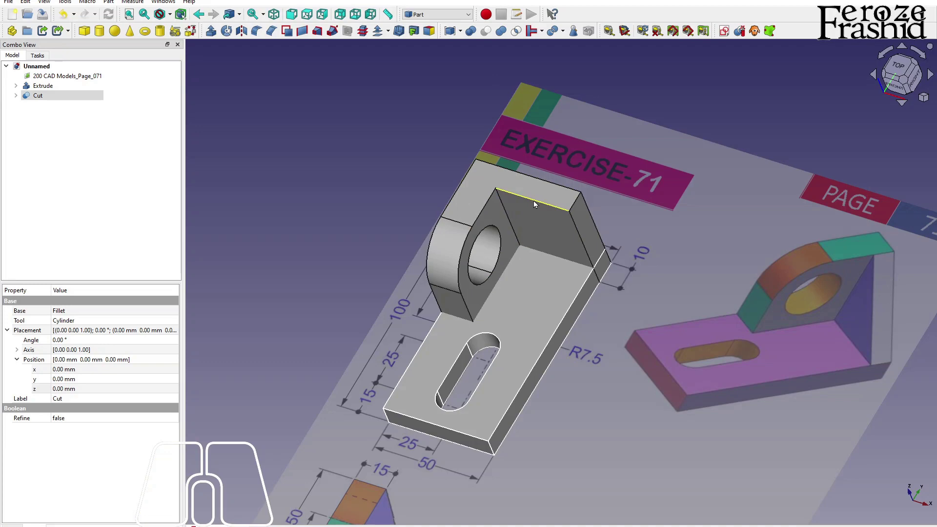
{"action": "scroll", "coordinate": [534, 200], "scroll_direction": "down", "scroll_amount": 3}
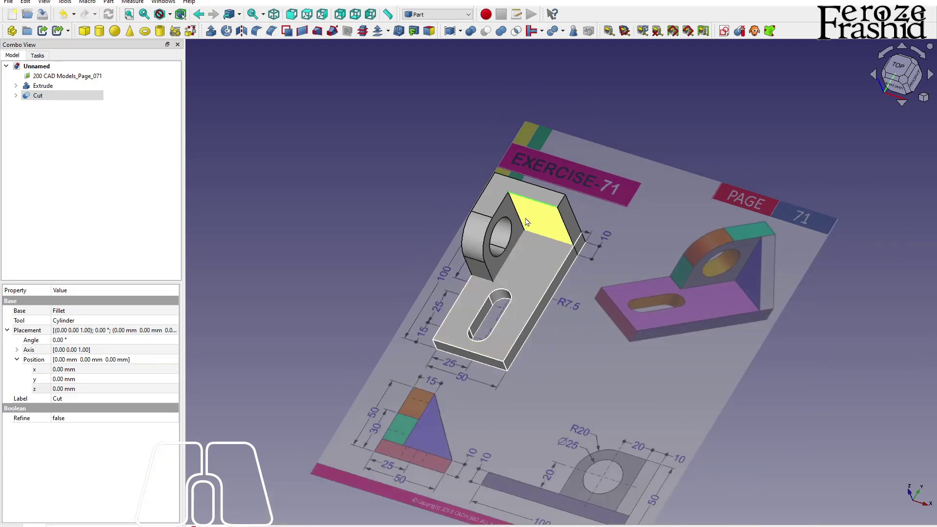
{"action": "scroll", "coordinate": [531, 201], "scroll_direction": "up", "scroll_amount": 2}
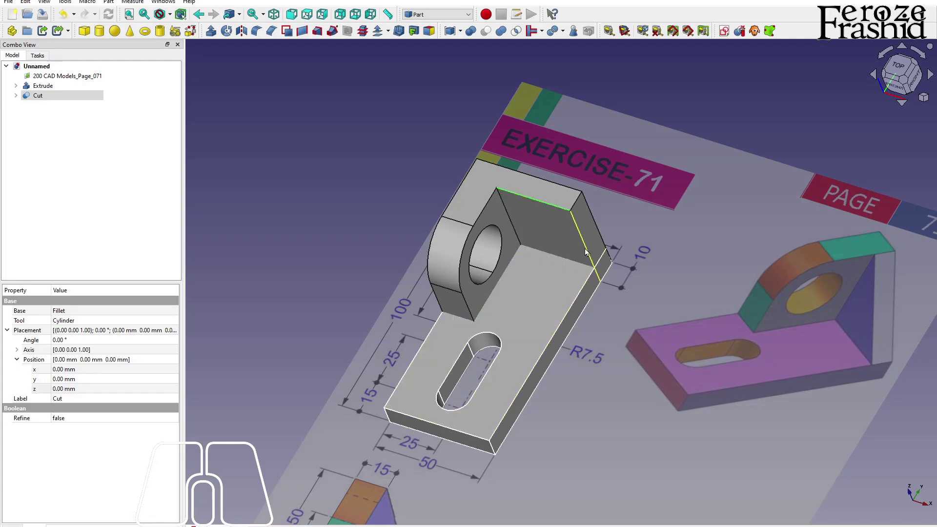
{"action": "key", "text": "alt"}
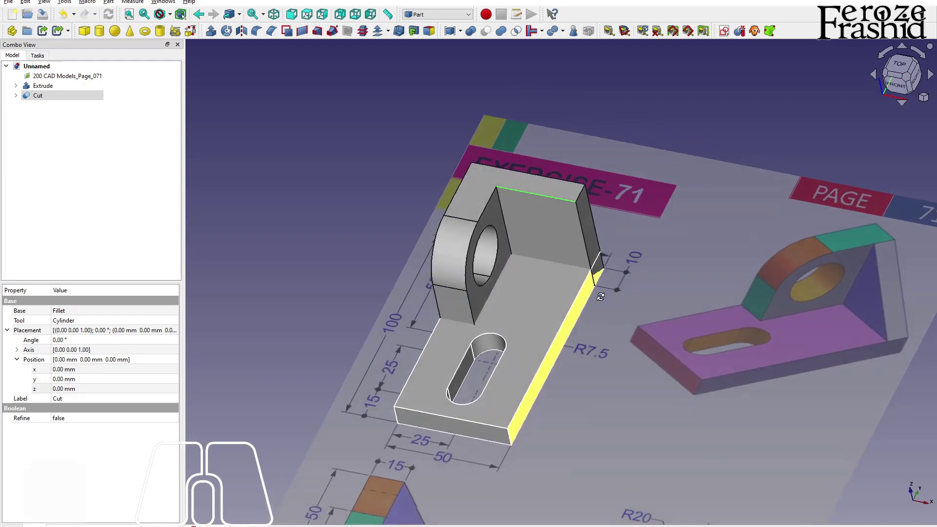
{"action": "left_click", "coordinate": [638, 142]}
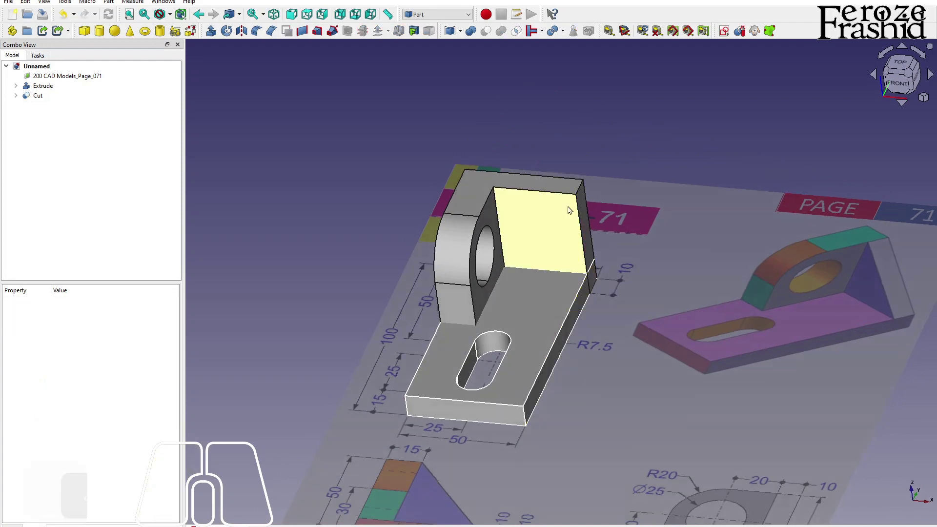
{"action": "left_click", "coordinate": [72, 96]}
{"action": "left_click", "coordinate": [266, 125]}
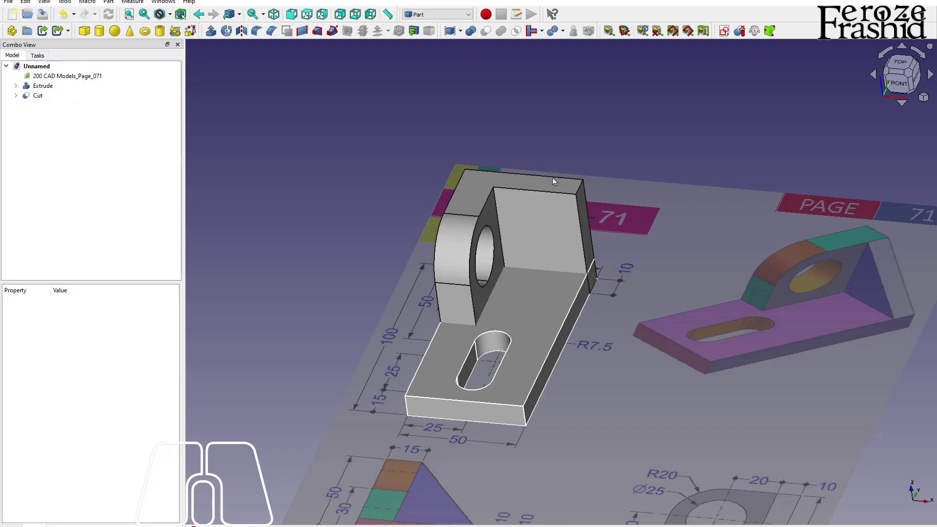
Step: Chamfer the rear wall's upper outer edge with two distances of 35 mm and 40 mm to form the slope
{"action": "left_click", "coordinate": [580, 192]}
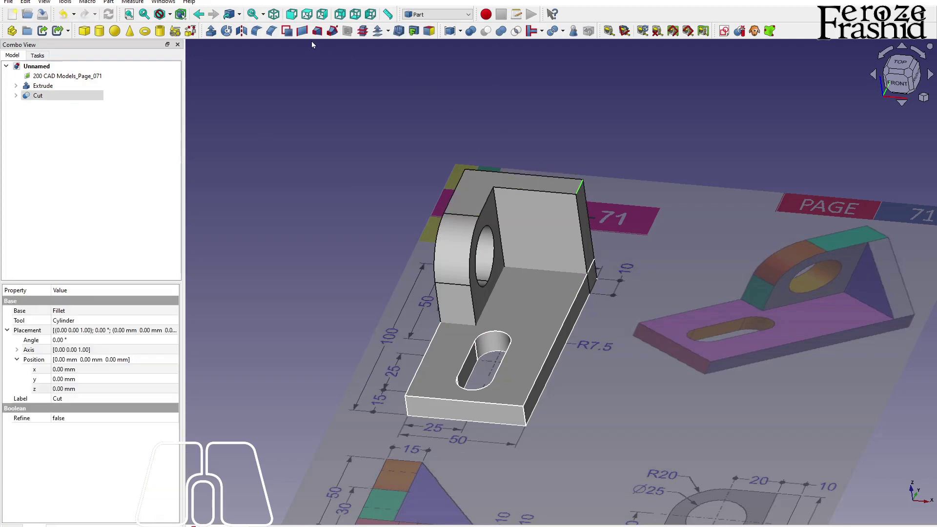
{"action": "left_click", "coordinate": [271, 30]}
{"action": "left_click", "coordinate": [118, 197]}
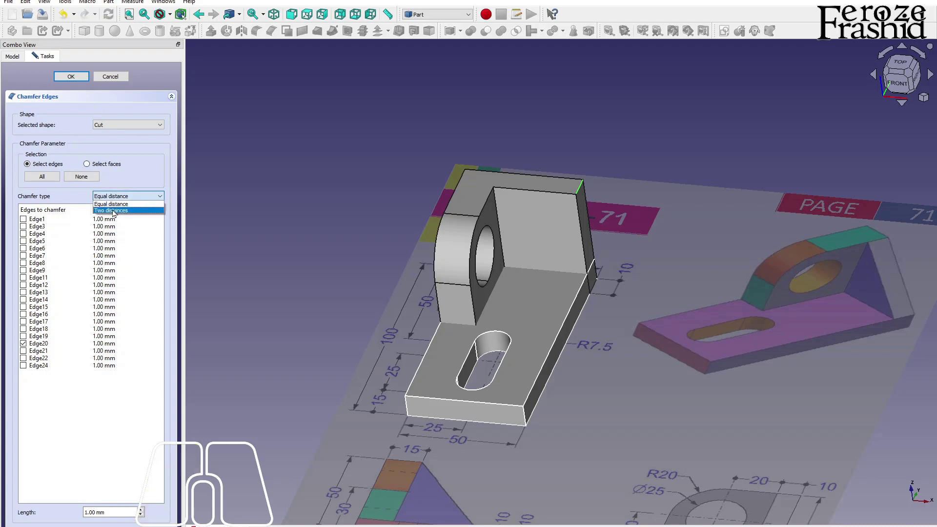
{"action": "left_click", "coordinate": [112, 211]}
{"action": "left_click", "coordinate": [57, 513]}
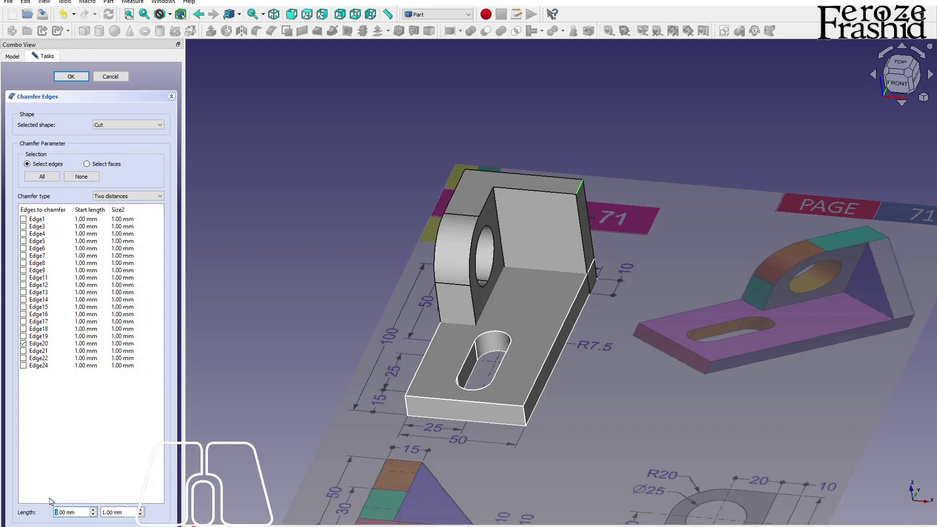
{"action": "type", "text": "35"}
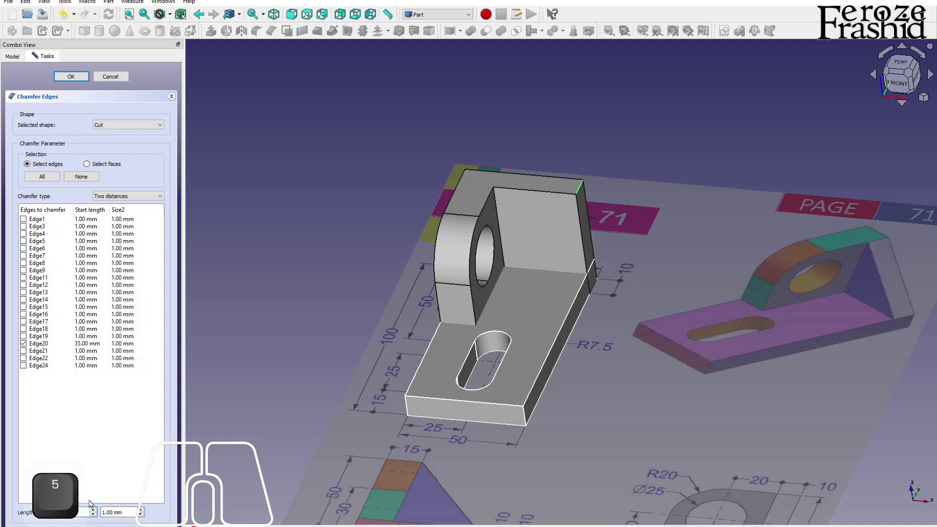
{"action": "left_click", "coordinate": [103, 511]}
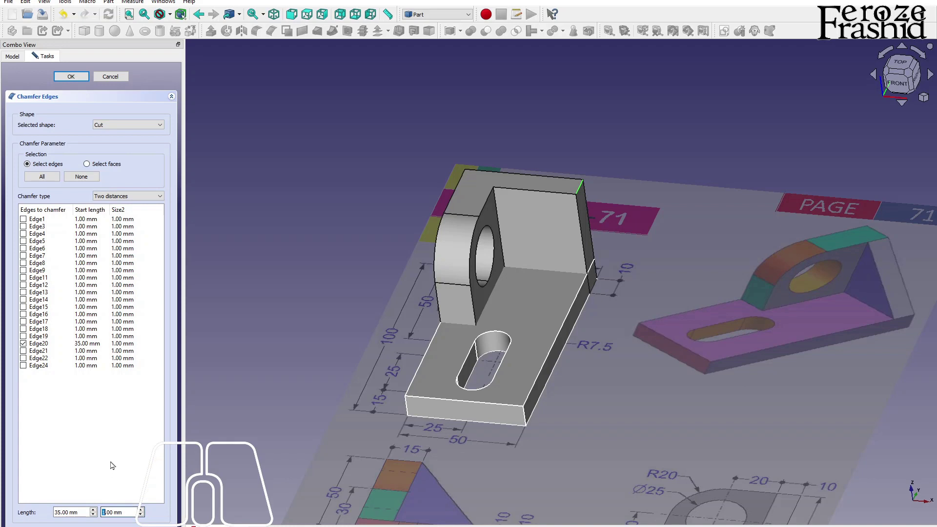
{"action": "key", "text": "ctrl+a"}
{"action": "type", "text": "40"}
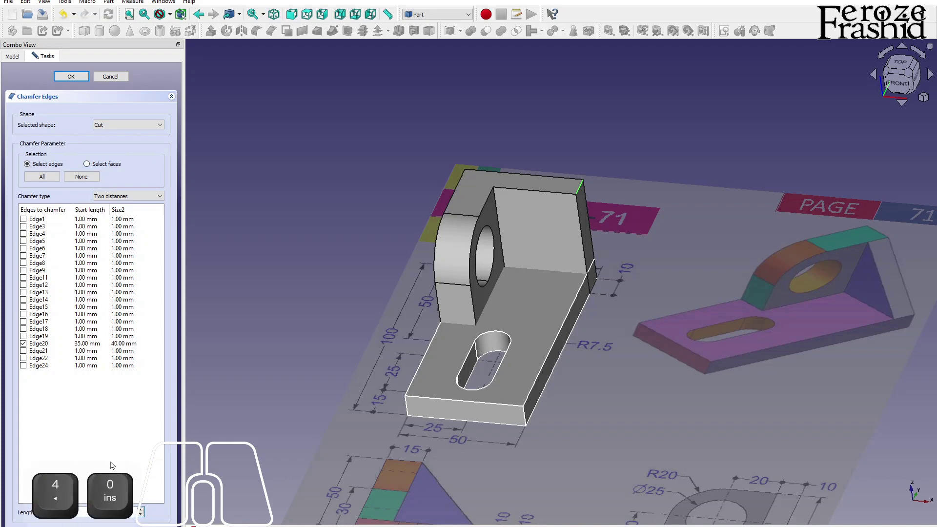
{"action": "left_click", "coordinate": [73, 76]}
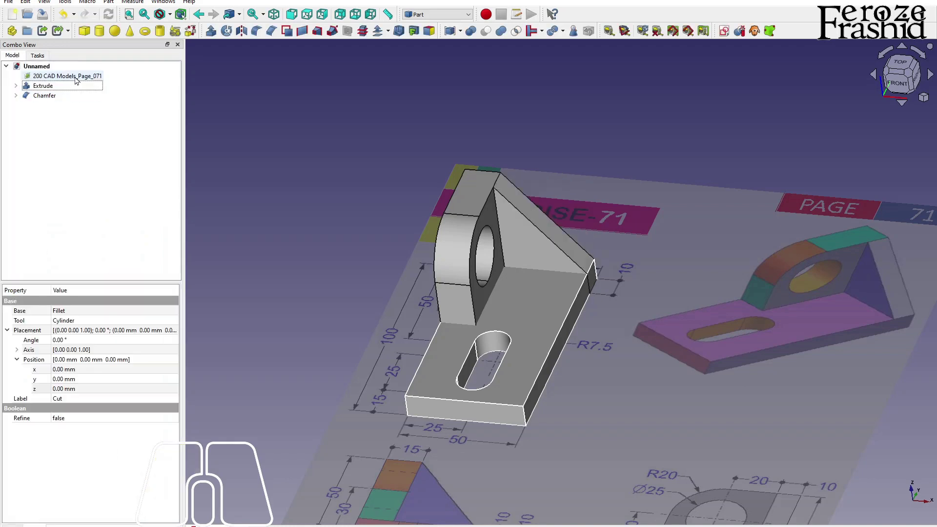
Step: Inspect where the sloped rear wall meets the slotted base, hiding the base extrusion and showing it again
{"action": "middle_click_drag", "start_coordinate": [591, 308], "coordinate": [609, 289]}
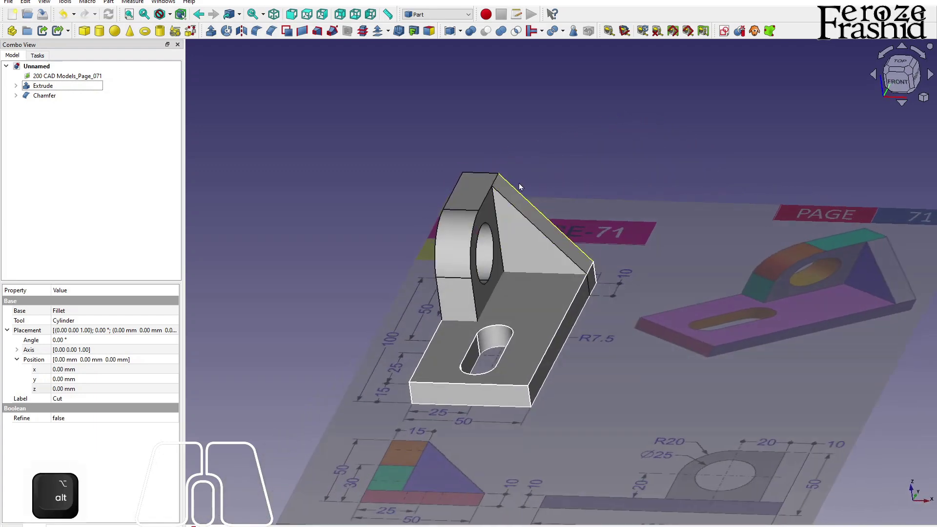
{"action": "mouse_move", "coordinate": [605, 293]}
{"action": "middle_mouse_down", "text": "alt"}
{"action": "mouse_move", "coordinate": [576, 312]}
{"action": "mouse_move", "coordinate": [543, 307]}
{"action": "mouse_move", "coordinate": [587, 295]}
{"action": "middle_mouse_up", "text": "alt"}
{"action": "left_click", "coordinate": [571, 293]}
{"action": "key", "text": "space"}
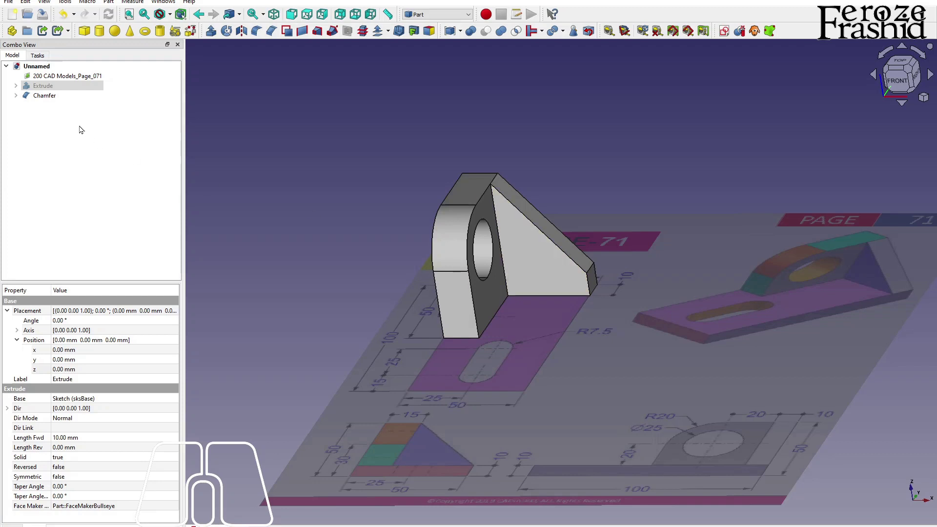
{"action": "key", "text": "space"}
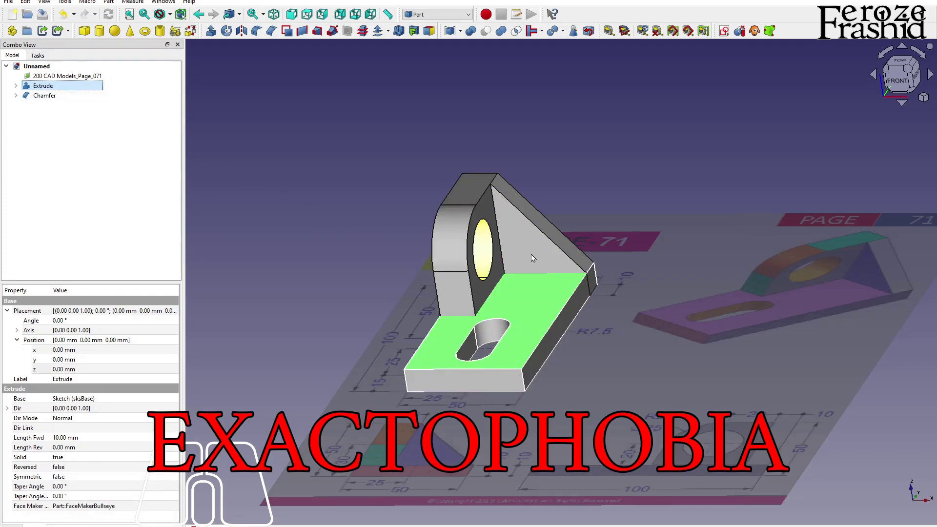
{"action": "left_click_drag", "start_coordinate": [590, 286], "coordinate": [548, 324], "text": "alt"}
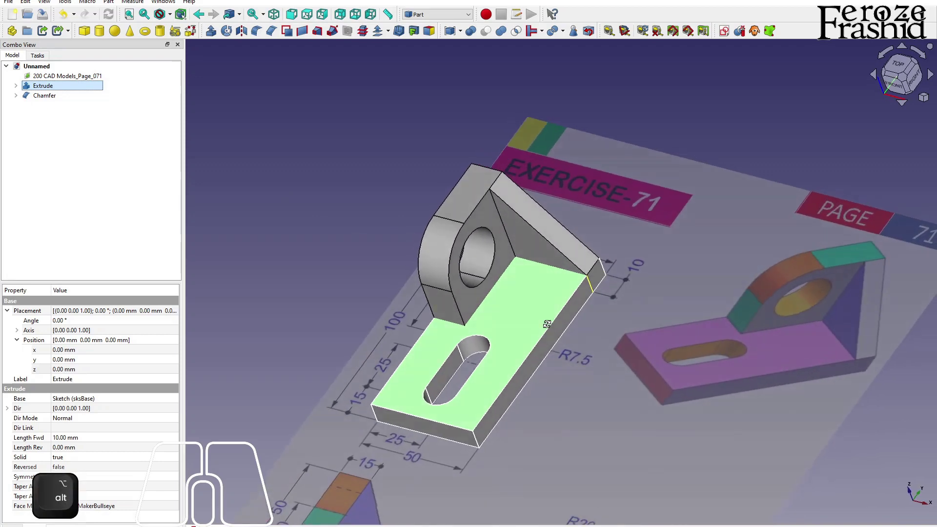
Step: Fuse the slotted base extrusion and the chamfered upright walls into one solid
{"action": "left_click", "coordinate": [48, 95], "text": "ctrl"}
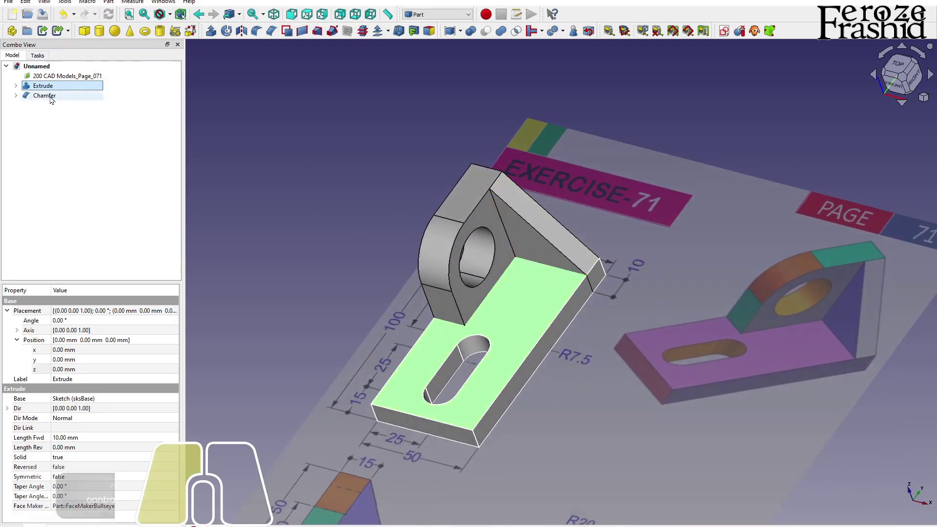
{"action": "left_click", "coordinate": [43, 85]}
{"action": "left_click", "coordinate": [69, 411]}
{"action": "left_click", "coordinate": [71, 425]}
{"action": "left_click", "coordinate": [268, 308]}
{"action": "scroll", "coordinate": [518, 235], "scroll_direction": "down", "scroll_amount": 2}
{"action": "left_click_drag", "start_coordinate": [540, 290], "coordinate": [523, 310], "text": "alt"}
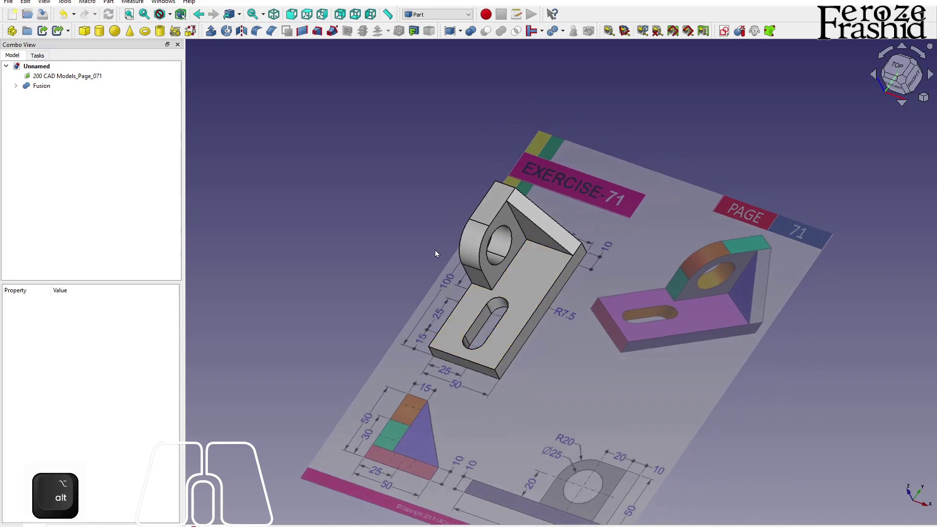
{"action": "scroll", "coordinate": [444, 263], "scroll_direction": "up", "scroll_amount": 3}
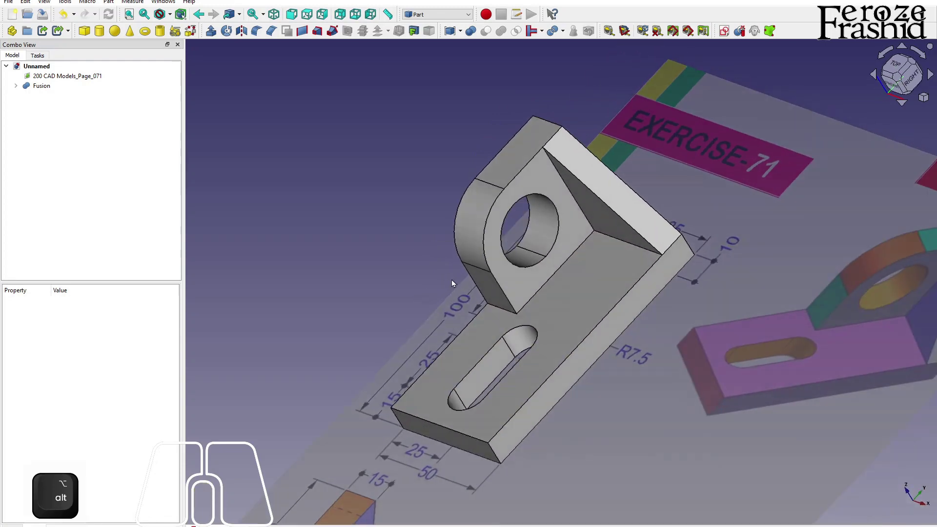
{"action": "scroll", "coordinate": [607, 283], "scroll_direction": "down", "scroll_amount": 2}
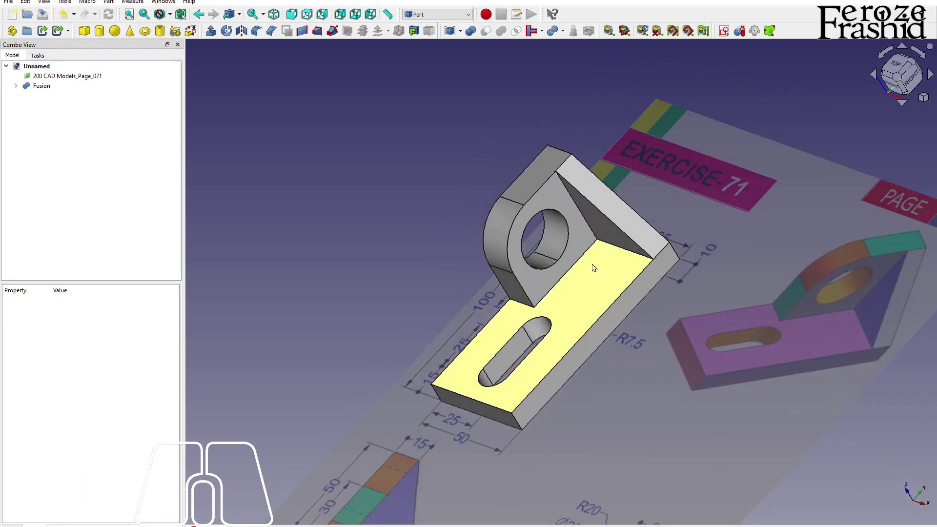
Step: Switch to the Part Design workbench and create a new body
{"action": "left_click", "coordinate": [428, 13]}
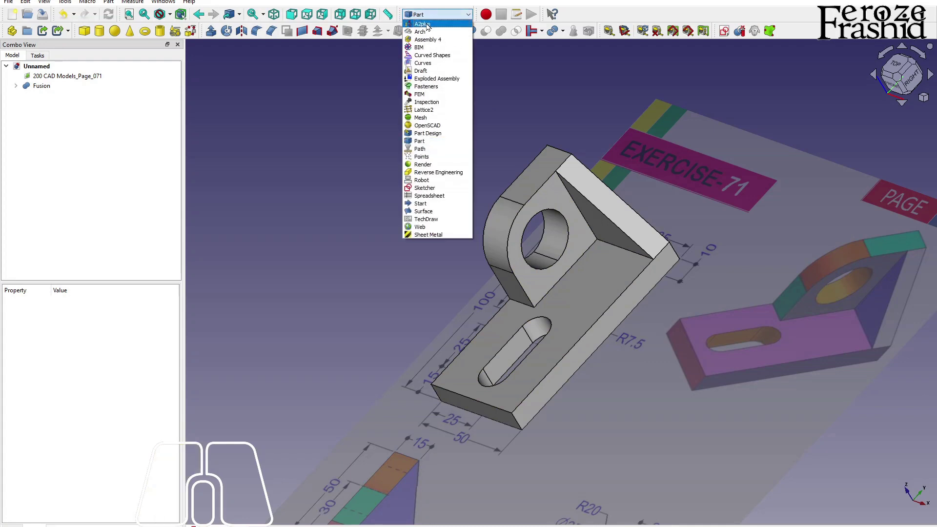
{"action": "left_click", "coordinate": [428, 134]}
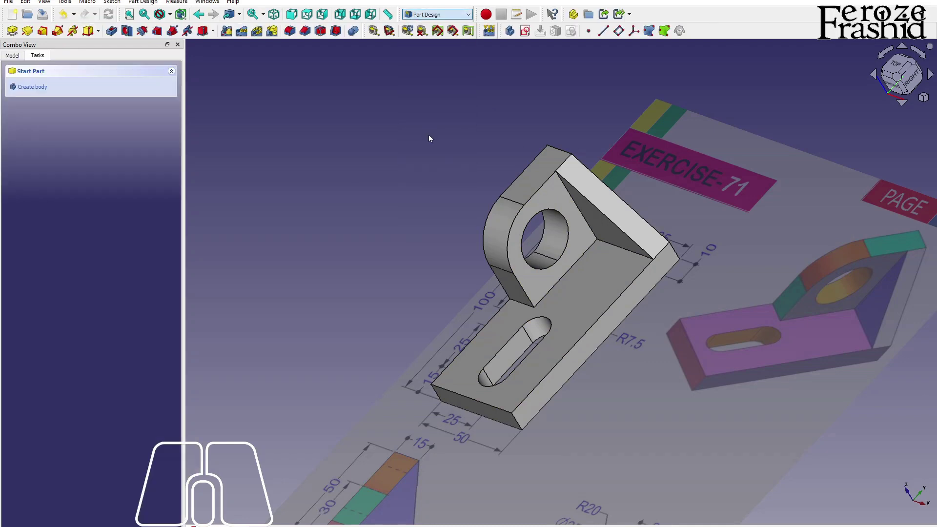
{"action": "left_click", "coordinate": [47, 89]}
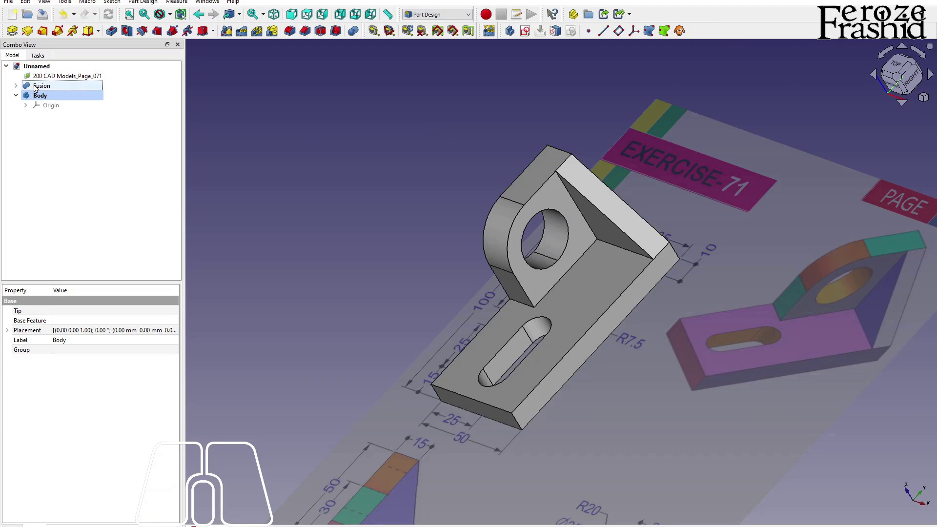
Step: Hide the fused bracket and view the reference drawing straight from the top
{"action": "left_click", "coordinate": [59, 85]}
{"action": "key", "text": "space"}
{"action": "key", "text": "alt"}
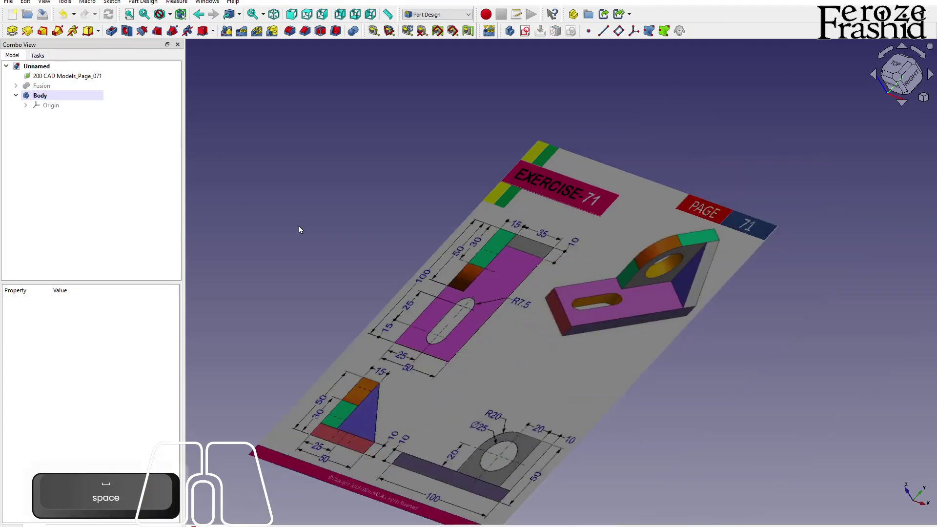
{"action": "key", "text": "alt"}
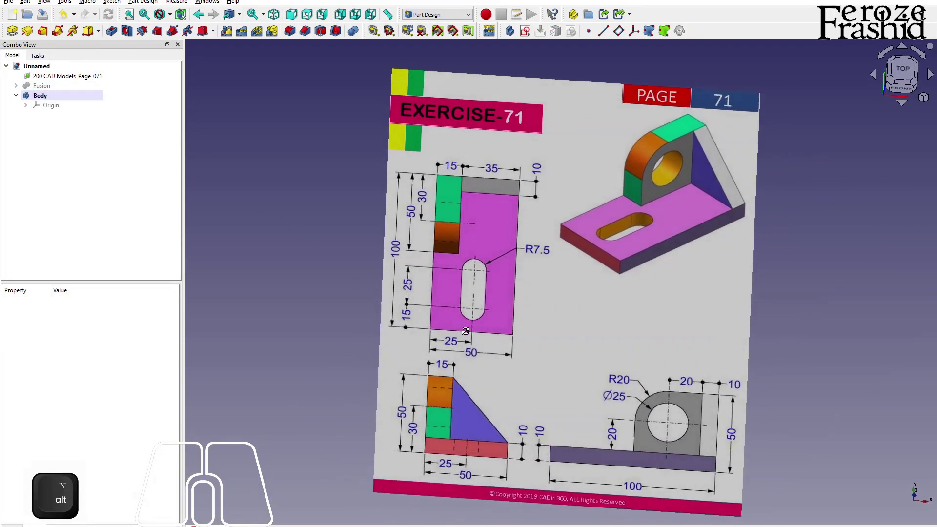
{"action": "left_click", "coordinate": [902, 73]}
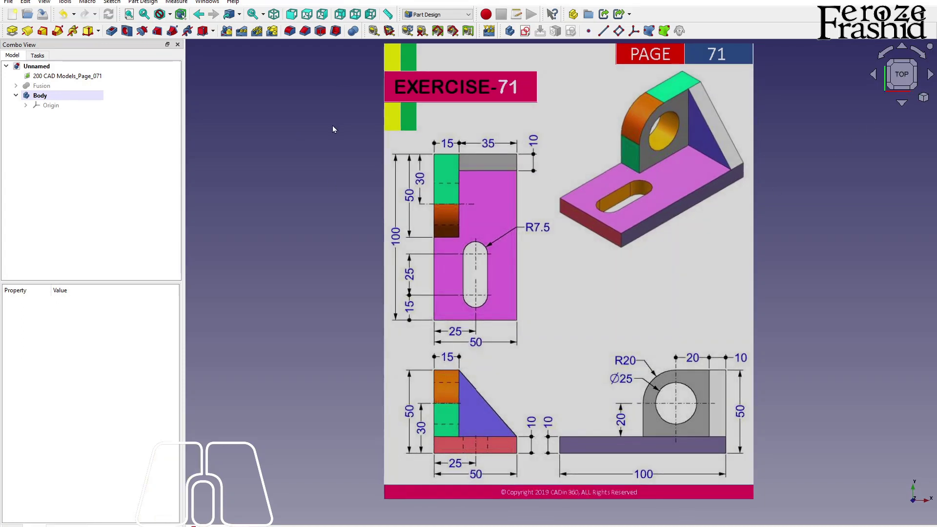
Step: Duplicate the sksBase sketch from the base extrusion, place the copy in the new body and make it visible
{"action": "left_click", "coordinate": [16, 86]}
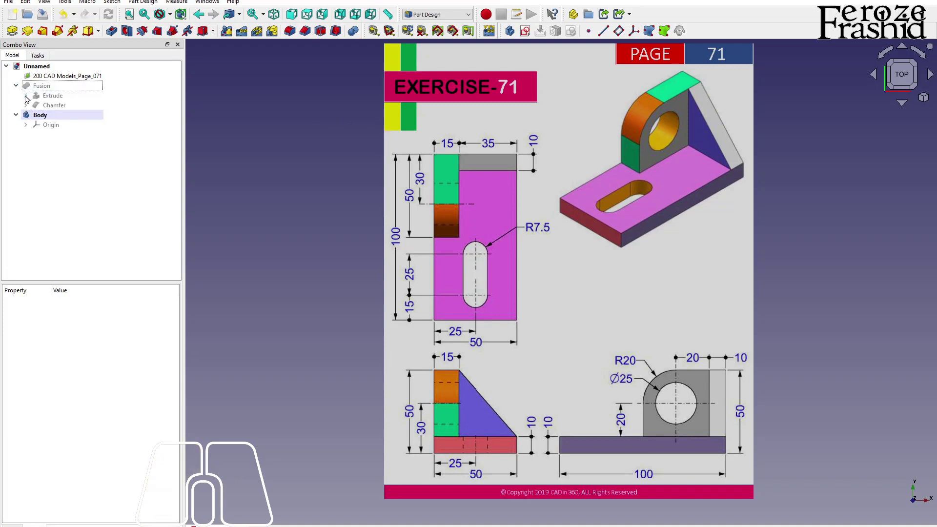
{"action": "left_click", "coordinate": [26, 96]}
{"action": "left_click", "coordinate": [55, 106]}
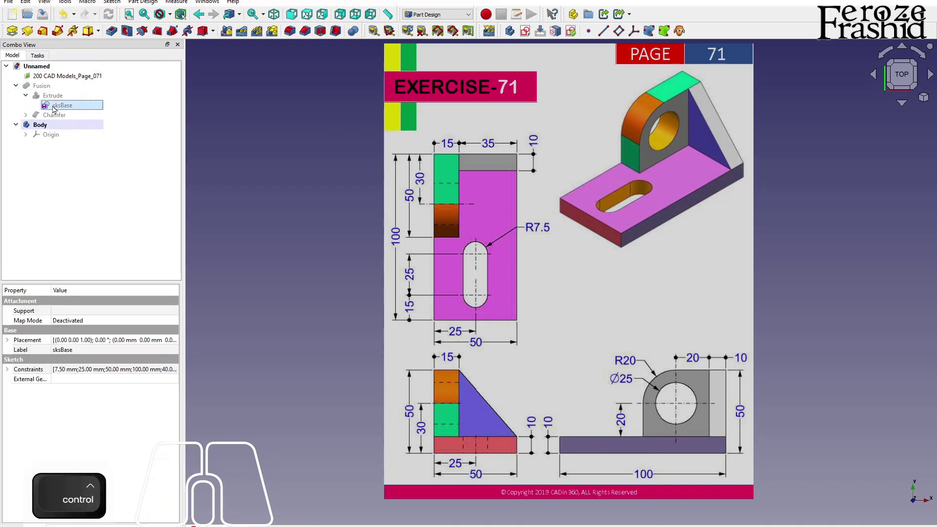
{"action": "key", "text": "ctrl+c"}
{"action": "key", "text": "ctrl+v"}
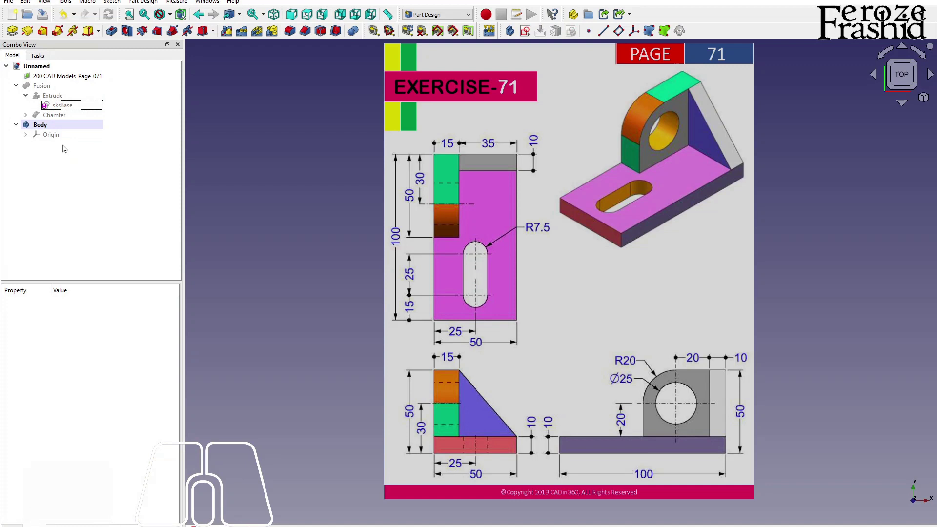
{"action": "left_click", "coordinate": [58, 144]}
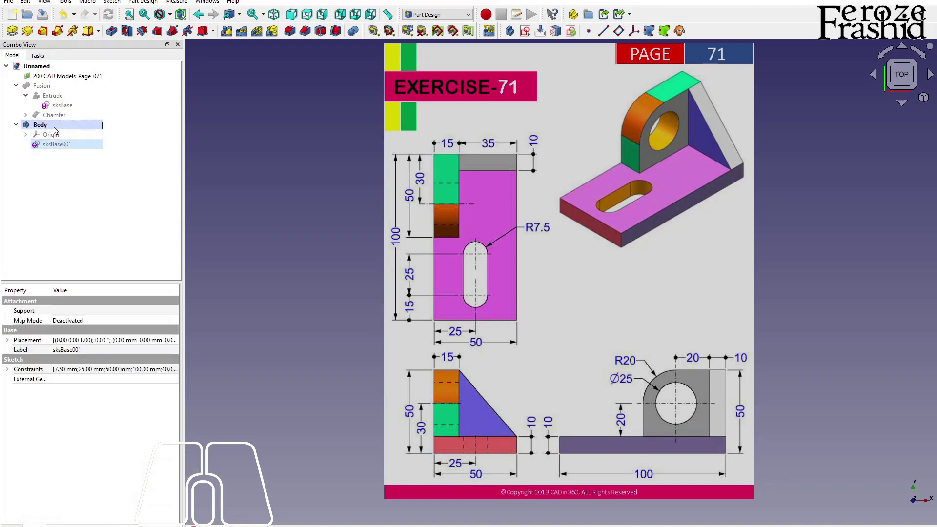
{"action": "left_click", "coordinate": [53, 145]}
{"action": "key", "text": "space"}
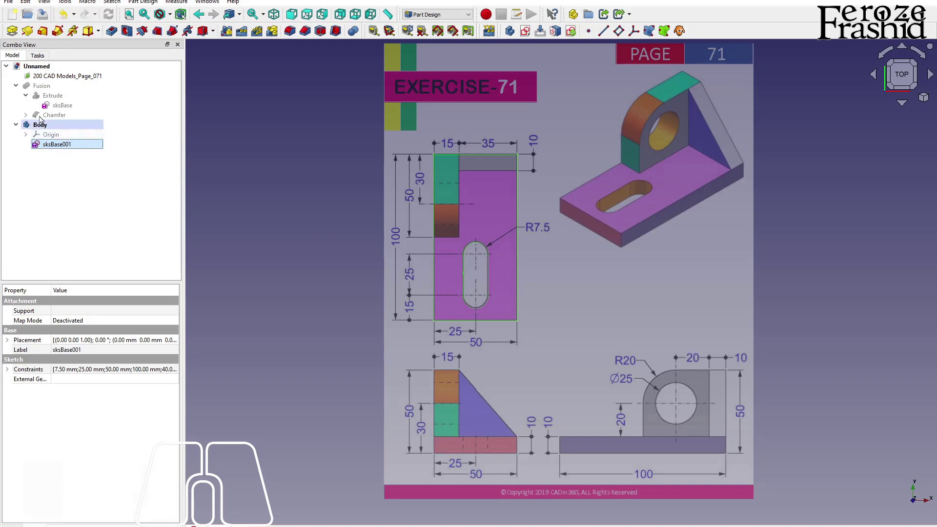
Step: Pad the copied base sketch 10 mm to form the slotted base in the body
{"action": "left_click", "coordinate": [12, 32]}
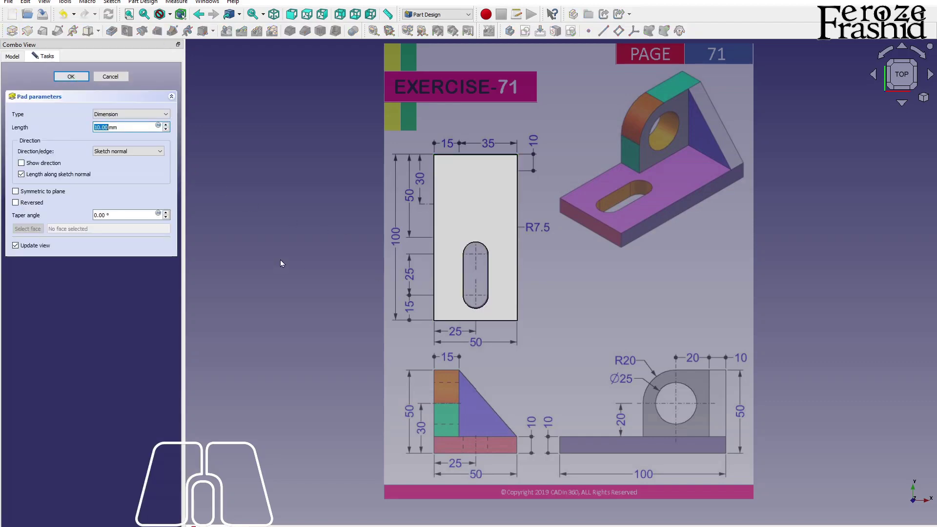
{"action": "key", "text": "Return"}
{"action": "mouse_move", "coordinate": [485, 339]}
{"action": "left_mouse_down", "text": "alt"}
{"action": "mouse_move", "coordinate": [474, 248]}
{"action": "mouse_move", "coordinate": [476, 319]}
{"action": "mouse_move", "coordinate": [537, 315]}
{"action": "mouse_move", "coordinate": [510, 317]}
{"action": "left_mouse_up", "text": "alt"}
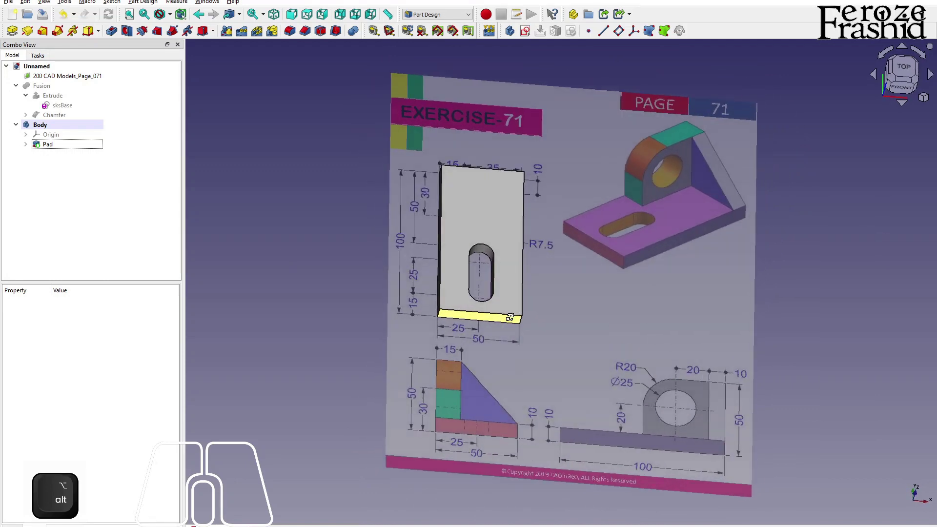
{"action": "left_click", "coordinate": [25, 115]}
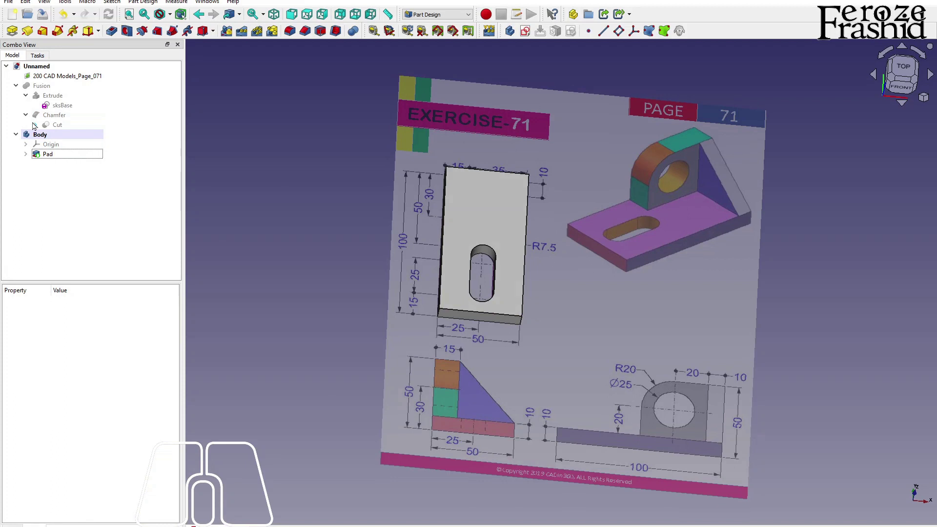
{"action": "left_click", "coordinate": [36, 125]}
{"action": "left_click", "coordinate": [45, 134]}
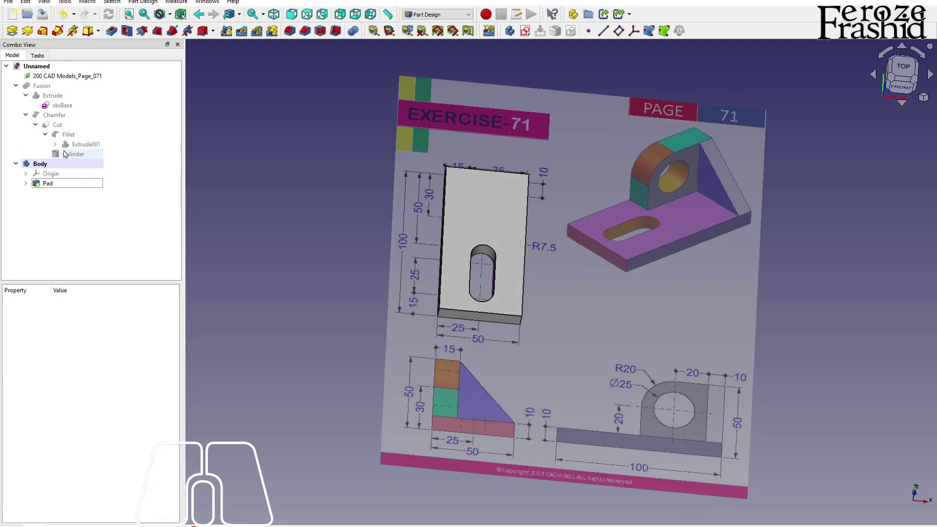
{"action": "left_click", "coordinate": [55, 145]}
{"action": "left_click", "coordinate": [94, 154]}
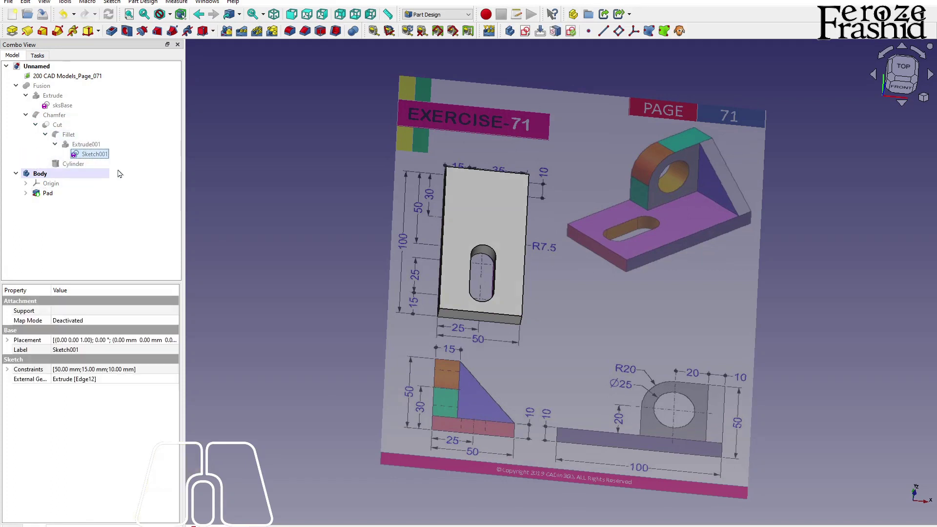
{"action": "key", "text": "ctrl+e"}
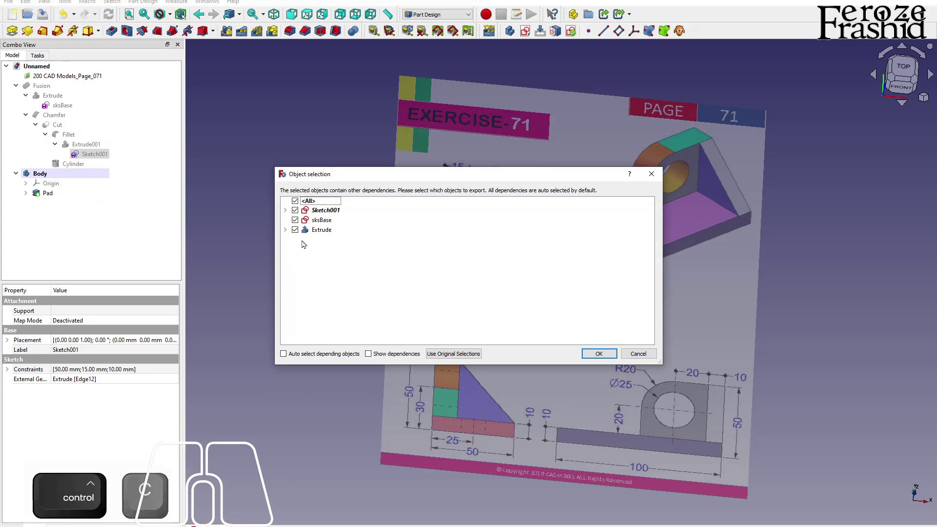
{"action": "left_click", "coordinate": [637, 353]}
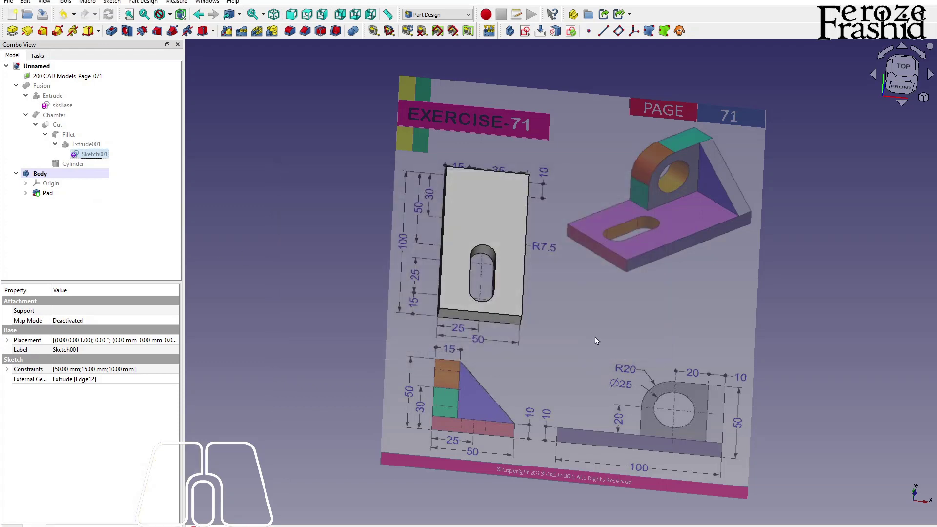
{"action": "left_click", "coordinate": [107, 239]}
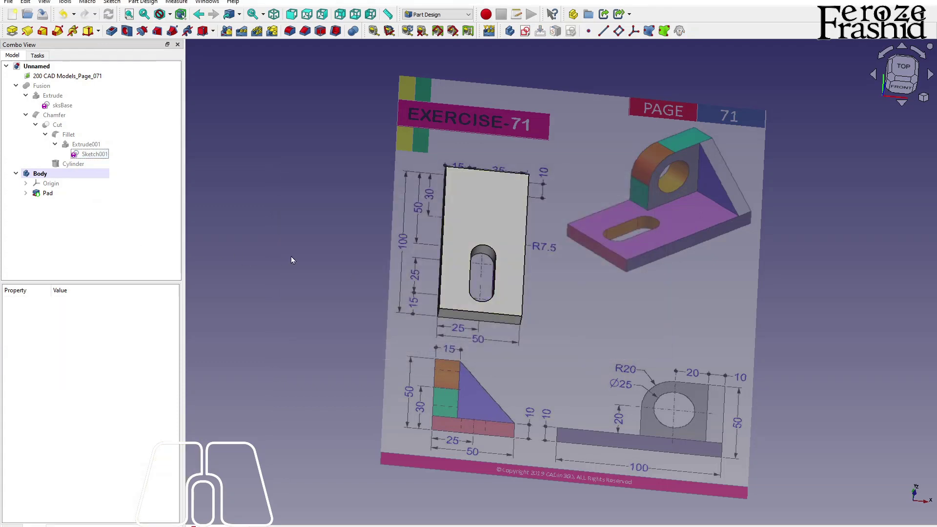
{"action": "left_click", "coordinate": [15, 86]}
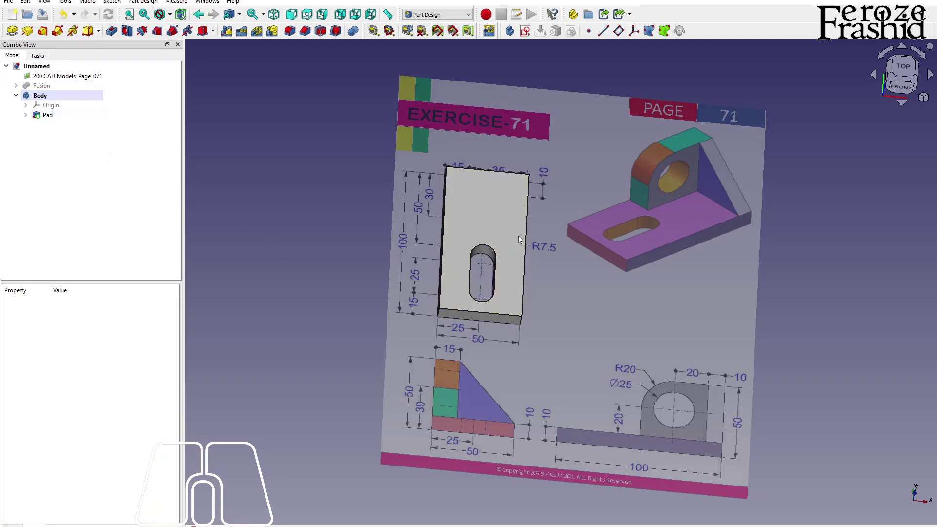
Step: Create a sketch on the XY plane and bring in the base's upper and left edges as external geometry
{"action": "middle_click_drag", "start_coordinate": [459, 236], "coordinate": [446, 259], "text": "alt"}
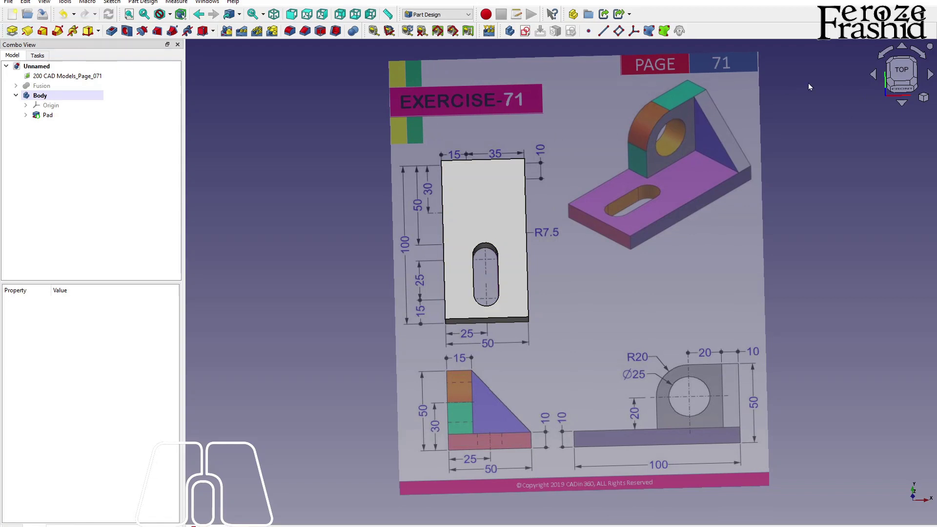
{"action": "key", "text": "2"}
{"action": "left_click", "coordinate": [525, 31]}
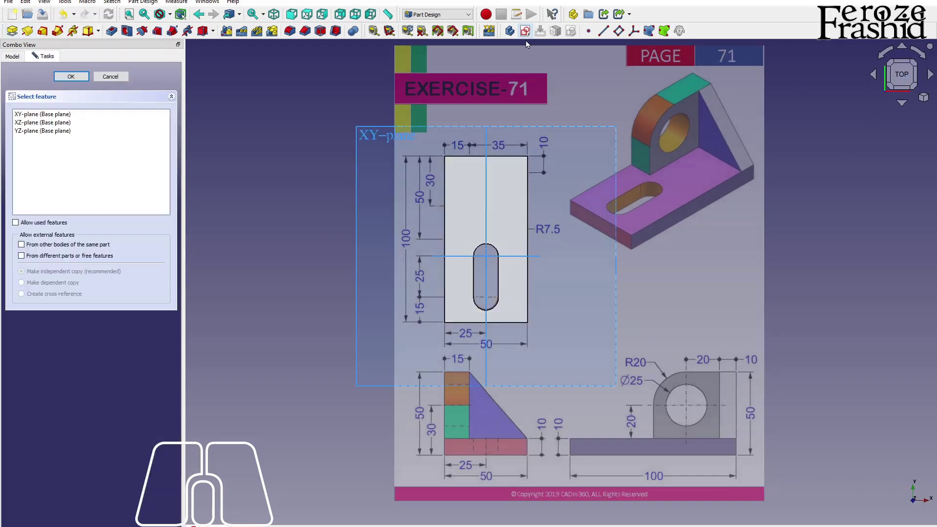
{"action": "left_click", "coordinate": [363, 145]}
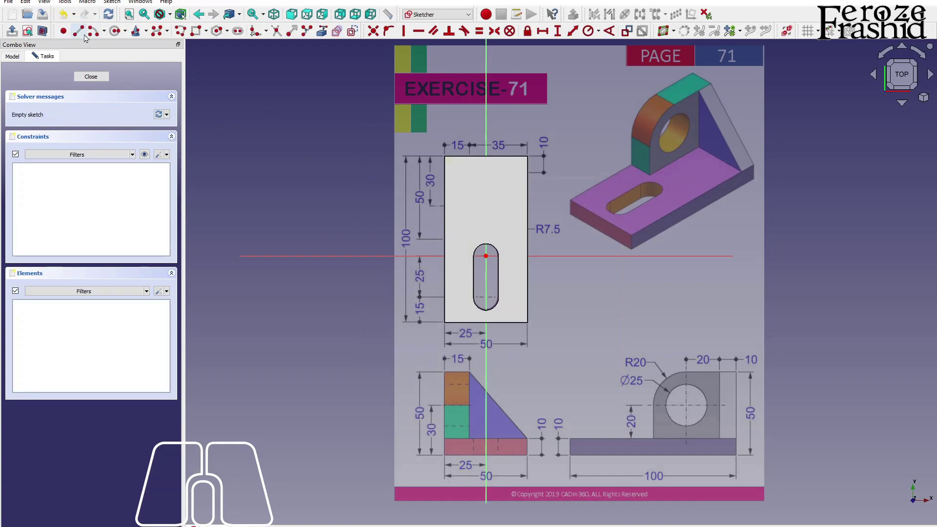
{"action": "left_click", "coordinate": [455, 157]}
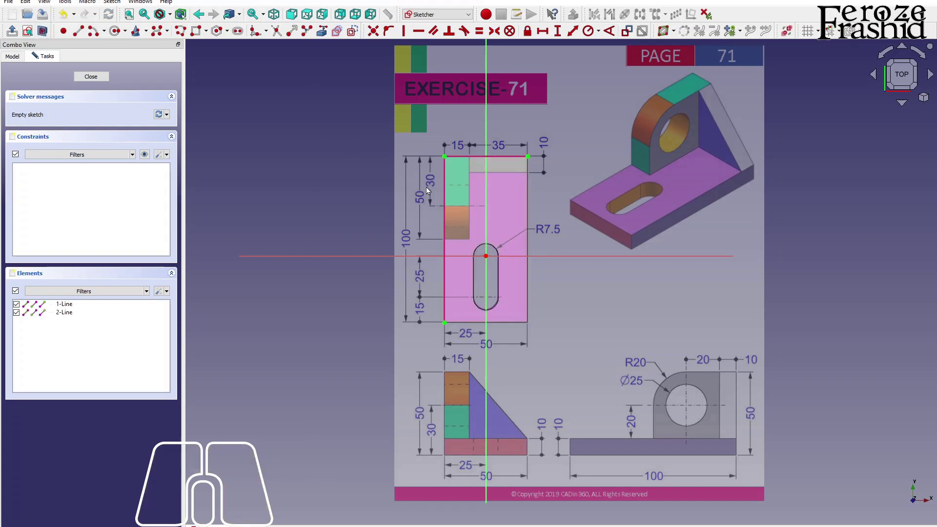
Step: Sketch the fully constrained L-shaped upright profile in the base's upper-left corner, with equal outer sides and 15 mm and 10 mm leg thicknesses
{"action": "left_click", "coordinate": [196, 31]}
{"action": "left_click", "coordinate": [444, 240]}
{"action": "left_click", "coordinate": [469, 240]}
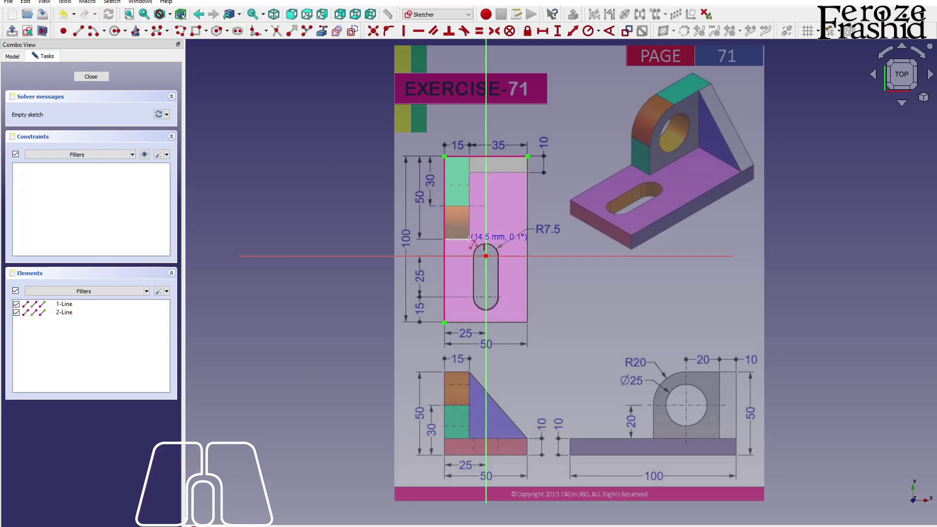
{"action": "left_click", "coordinate": [469, 171]}
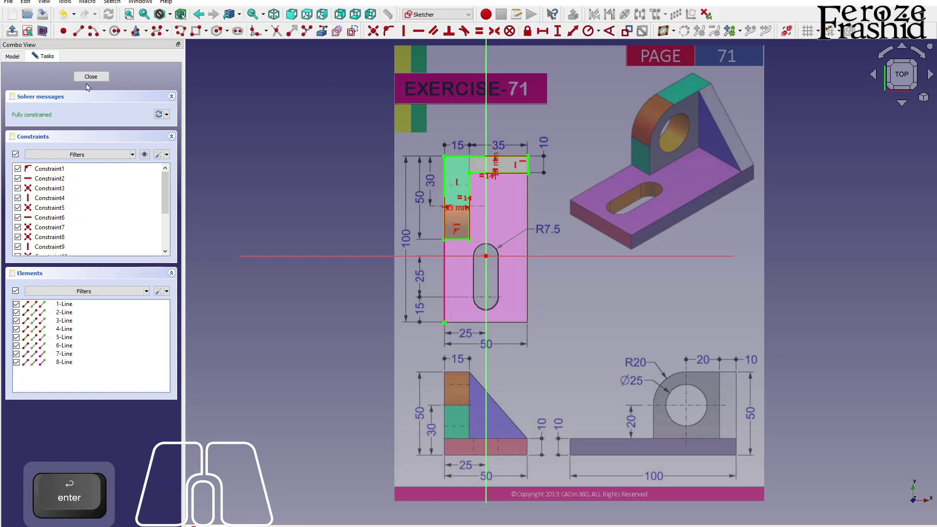
{"action": "left_click", "coordinate": [91, 77]}
Step: Pad the L-shaped sketch 50 mm to form the upright walls
{"action": "left_click", "coordinate": [75, 124]}
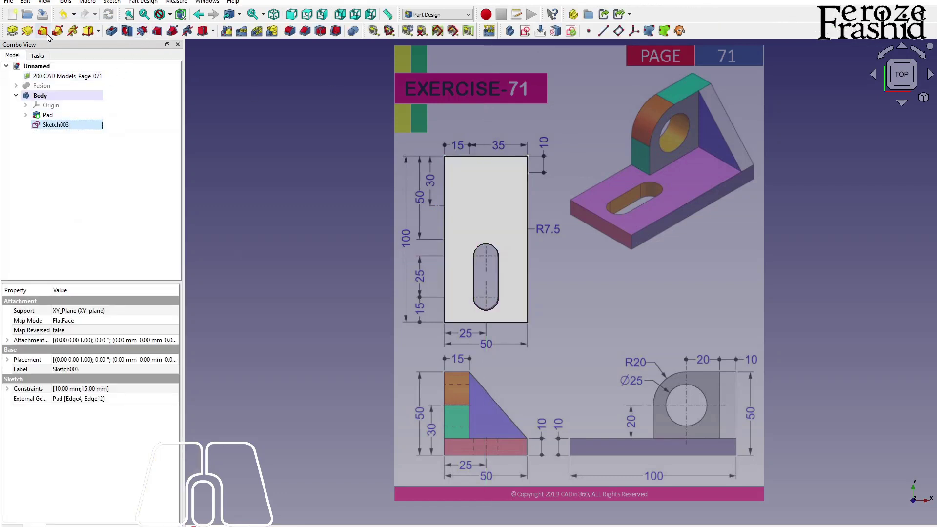
{"action": "left_click", "coordinate": [13, 33]}
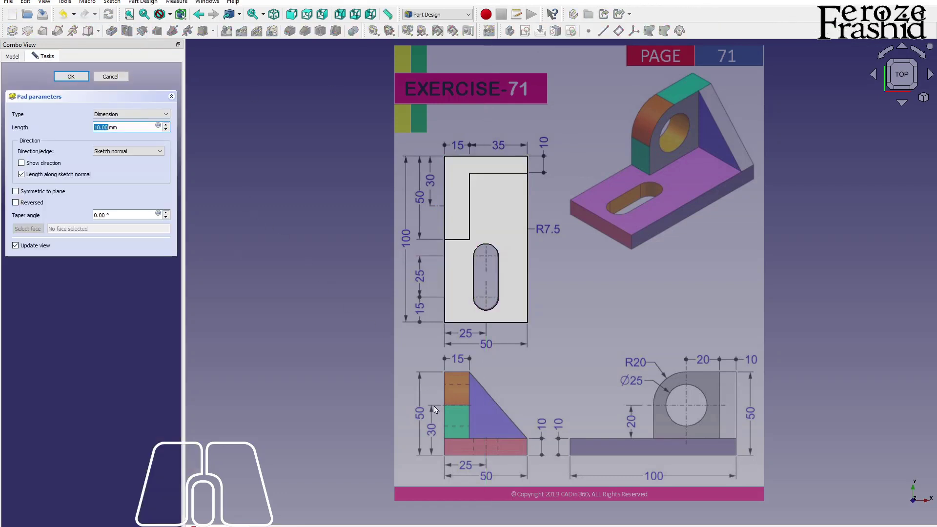
{"action": "type", "text": "50"}
{"action": "key", "text": "Return"}
{"action": "middle_click_drag", "start_coordinate": [595, 424], "coordinate": [515, 254], "text": "alt"}
{"action": "middle_click_drag", "start_coordinate": [623, 313], "coordinate": [500, 327], "text": "alt"}
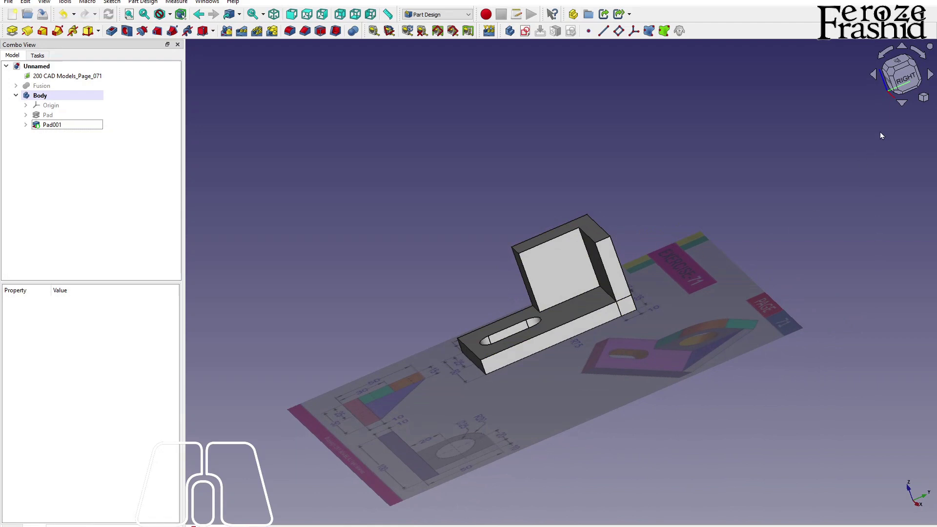
Step: Create a sketch on the YZ plane and bring in the 15 mm thick wall's top and free vertical edges as external geometry
{"action": "left_click", "coordinate": [904, 76]}
{"action": "left_click", "coordinate": [600, 98]}
{"action": "left_click", "coordinate": [525, 30]}
{"action": "left_click", "coordinate": [412, 222]}
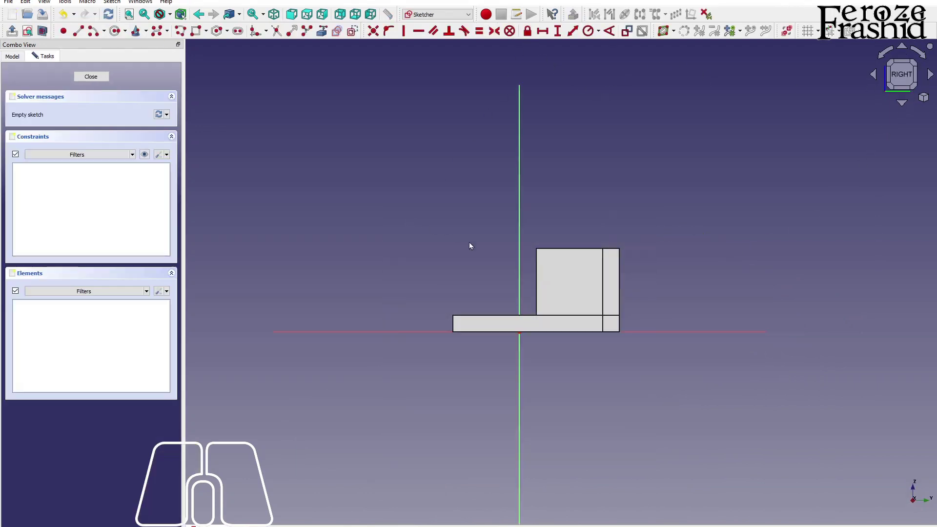
{"action": "scroll", "coordinate": [590, 257], "scroll_direction": "up", "scroll_amount": 3}
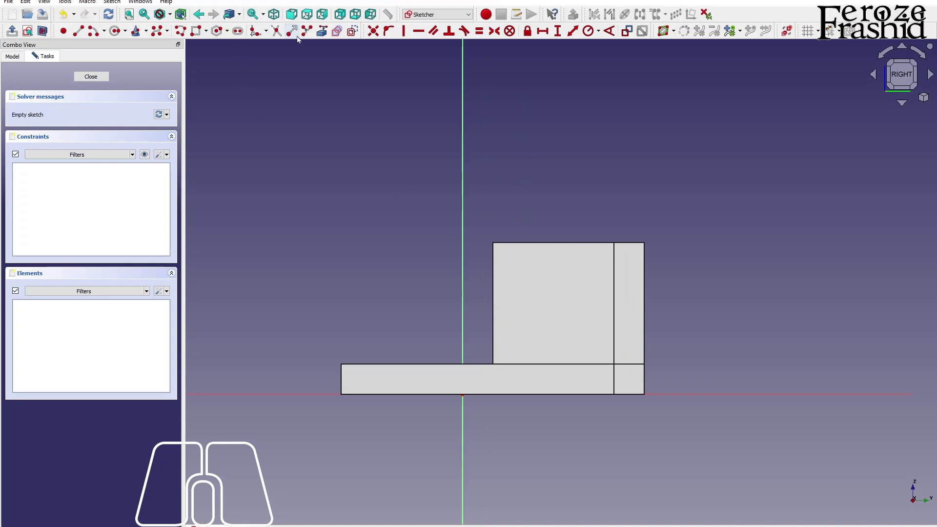
{"action": "left_click", "coordinate": [575, 242]}
{"action": "left_click", "coordinate": [493, 276]}
{"action": "right_click", "coordinate": [535, 204]}
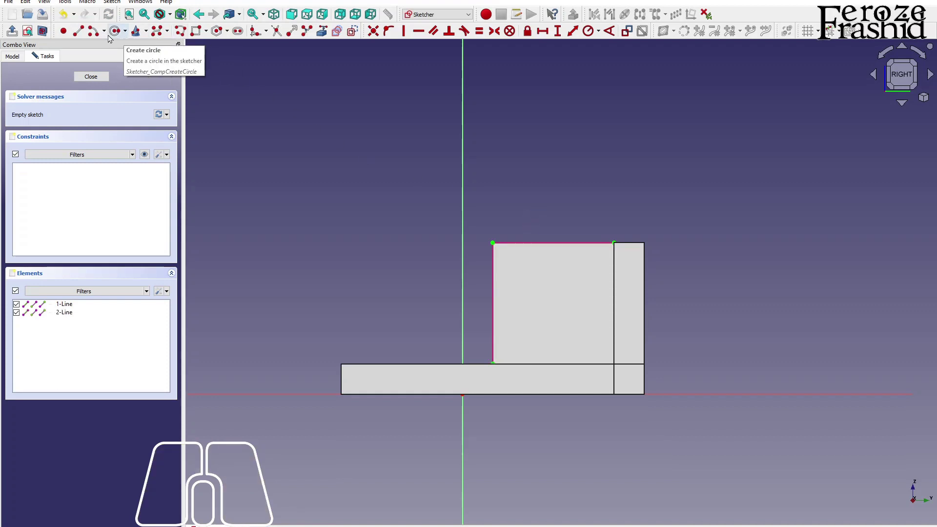
Step: Draw a centre-based arc of about 14.4 mm radius across the wall's upper free corner, ending on the two referenced edges
{"action": "left_click", "coordinate": [94, 38]}
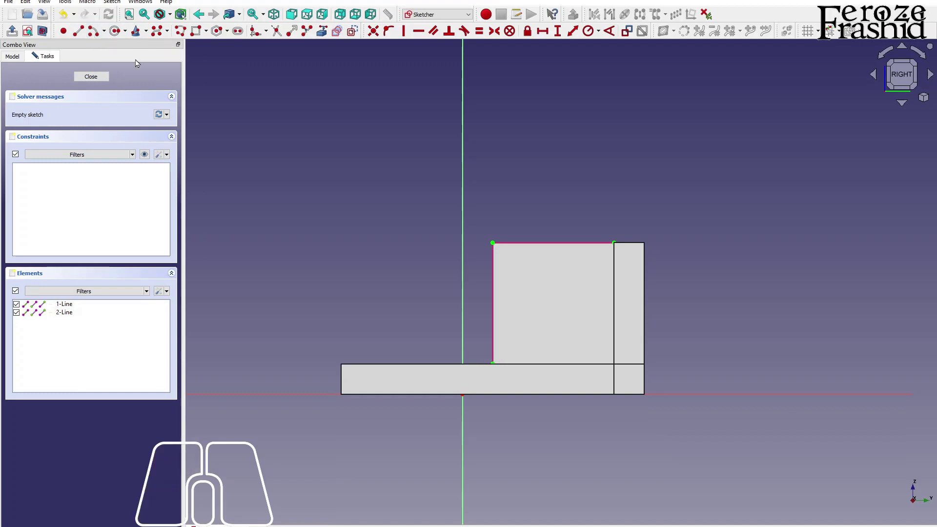
{"action": "left_click", "coordinate": [537, 287]}
{"action": "left_click", "coordinate": [494, 288]}
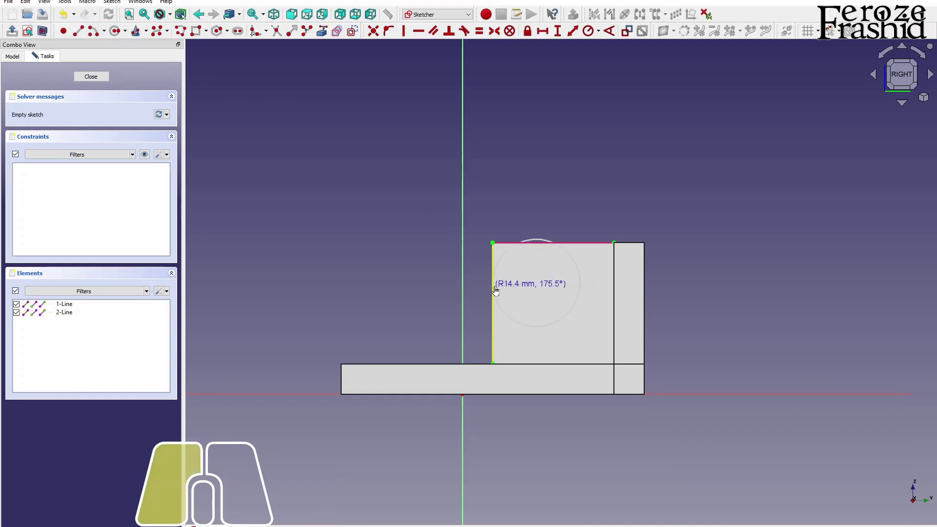
{"action": "left_click", "coordinate": [538, 243]}
{"action": "right_click", "coordinate": [544, 228]}
{"action": "left_click_drag", "start_coordinate": [540, 248], "coordinate": [526, 256]}
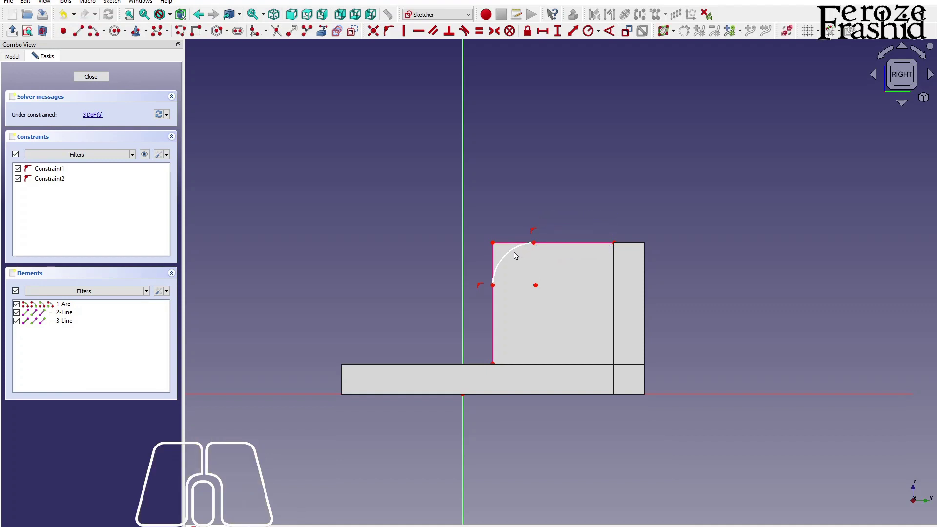
Step: Constrain the corner arc's radius to 15 mm
{"action": "left_click", "coordinate": [515, 254]}
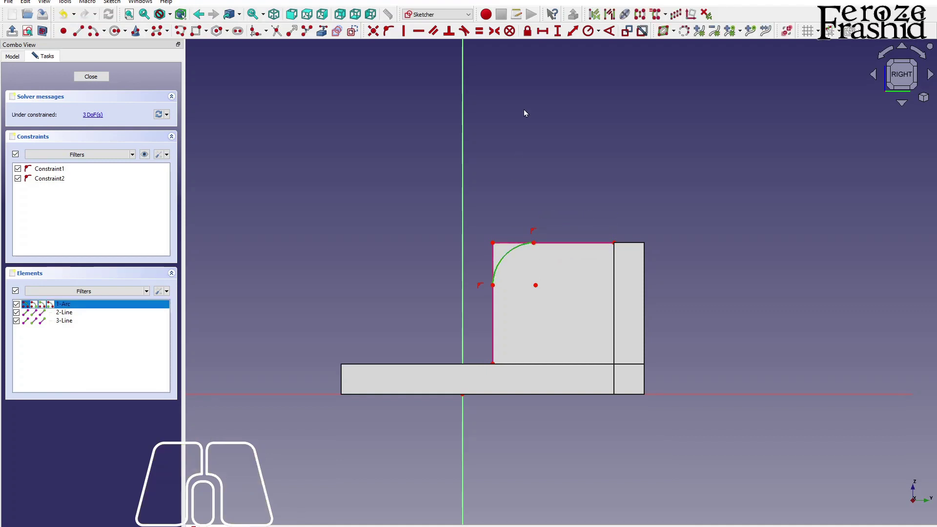
{"action": "left_click", "coordinate": [589, 35]}
{"action": "type", "text": "15"}
{"action": "key", "text": "Return"}
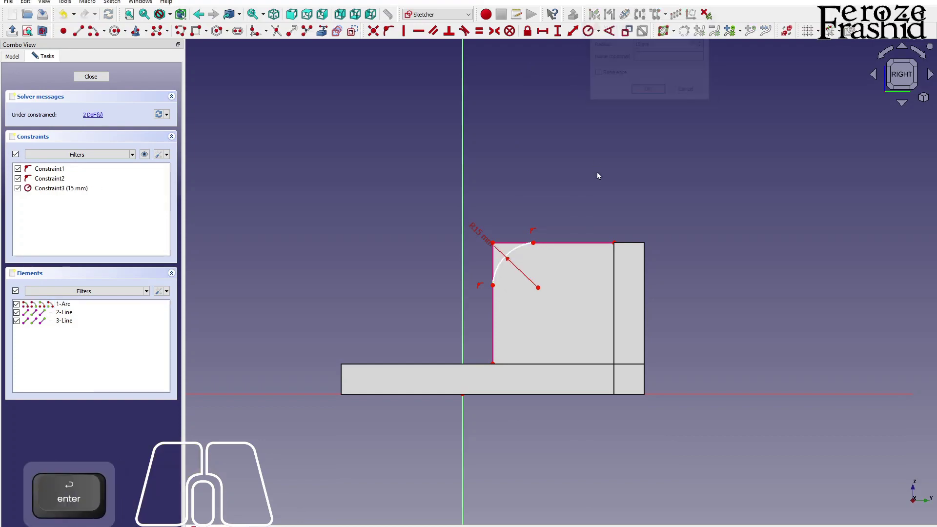
Step: Set the corner arc's radius to 20 mm to match the reference drawing
{"action": "mouse_move", "coordinate": [349, 256]}
{"action": "left_mouse_down", "text": "alt"}
{"action": "mouse_move", "coordinate": [430, 341]}
{"action": "mouse_move", "coordinate": [518, 378]}
{"action": "mouse_move", "coordinate": [424, 402]}
{"action": "mouse_move", "coordinate": [341, 356]}
{"action": "left_mouse_up", "text": "alt"}
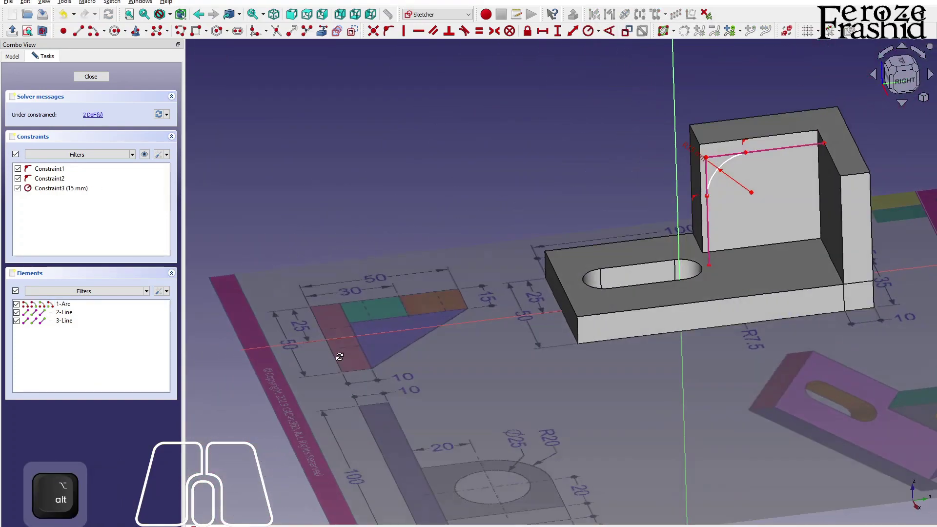
{"action": "left_click", "coordinate": [719, 172]}
{"action": "left_click", "coordinate": [695, 157]}
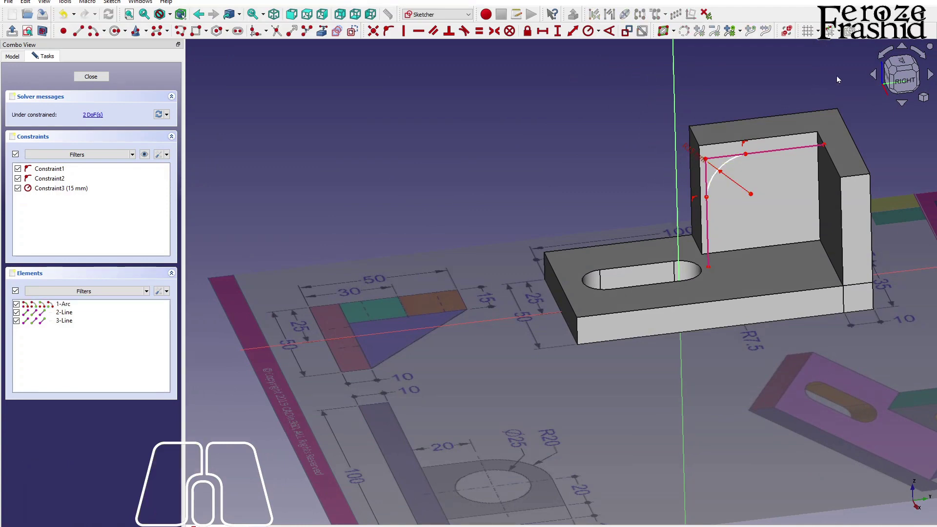
{"action": "left_click", "coordinate": [903, 80]}
{"action": "double_click", "coordinate": [740, 240]}
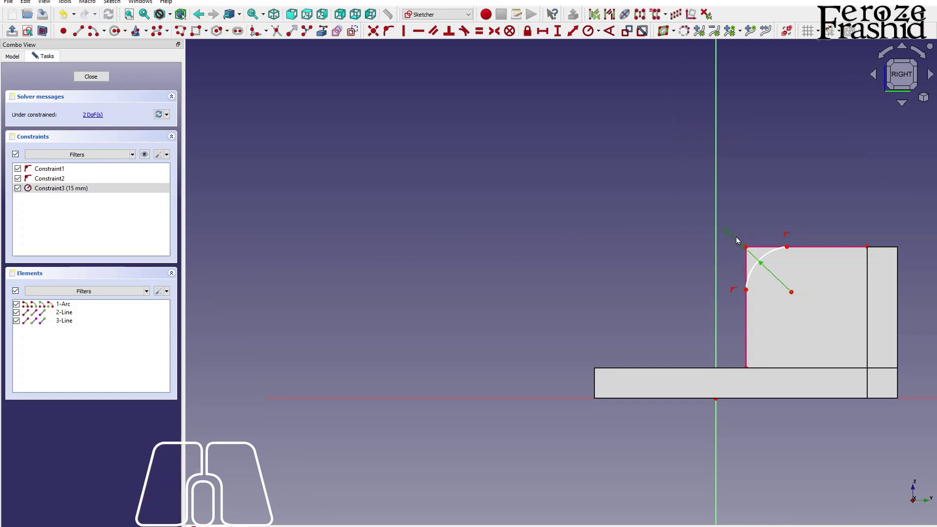
{"action": "type", "text": "20"}
{"action": "key", "text": "Return"}
Step: Align the arc's upper endpoint vertically and its side endpoint horizontally with the arc's centre
{"action": "scroll", "coordinate": [736, 236], "scroll_direction": "down", "scroll_amount": 2}
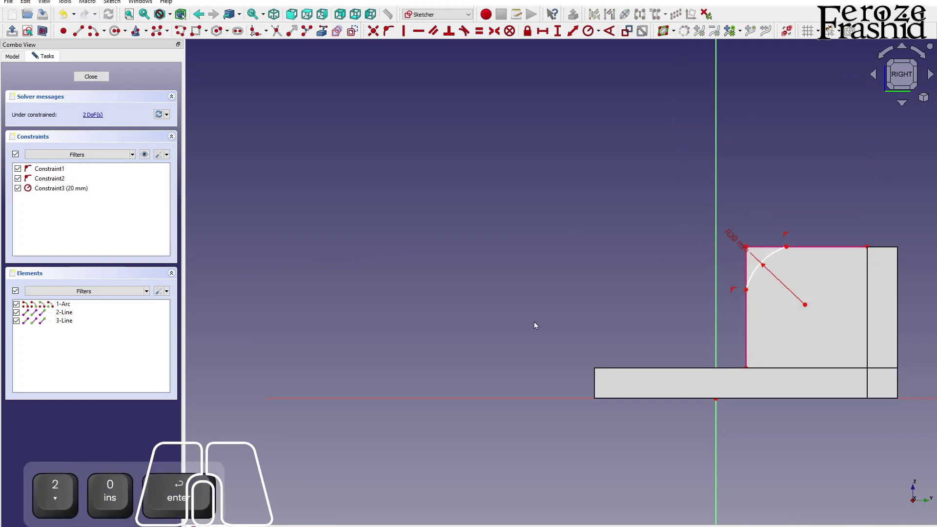
{"action": "scroll", "coordinate": [703, 273], "scroll_direction": "up", "scroll_amount": 3}
{"action": "left_click", "coordinate": [694, 262]}
{"action": "left_click", "coordinate": [715, 330]}
{"action": "left_click", "coordinate": [404, 31]}
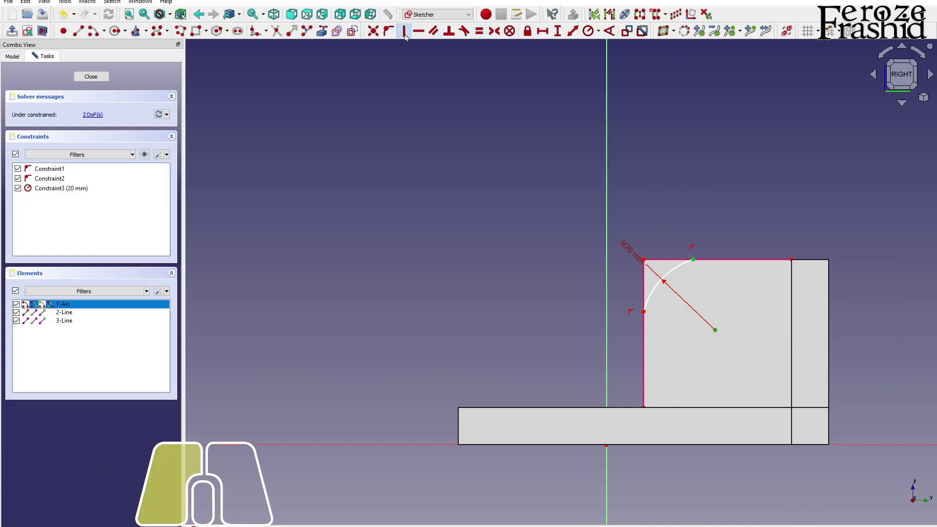
{"action": "left_click", "coordinate": [644, 320]}
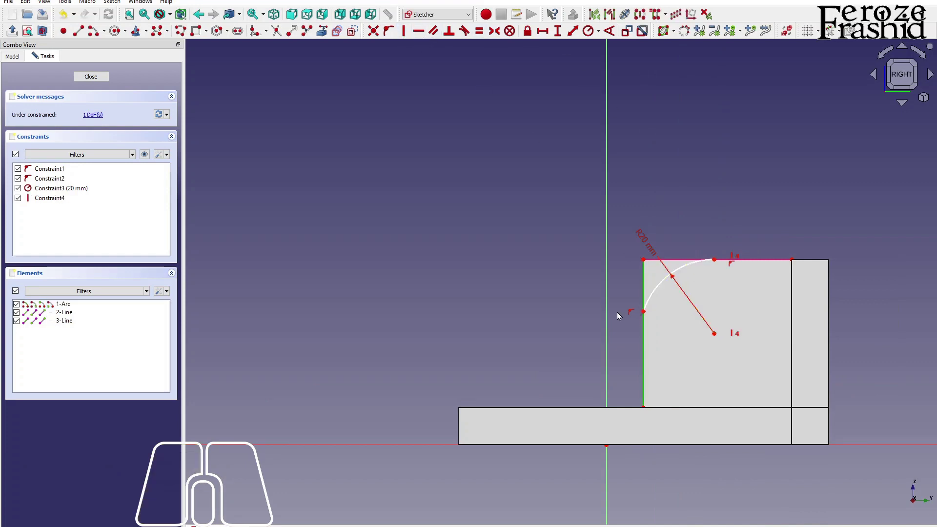
{"action": "left_click", "coordinate": [645, 316]}
{"action": "left_click", "coordinate": [714, 334]}
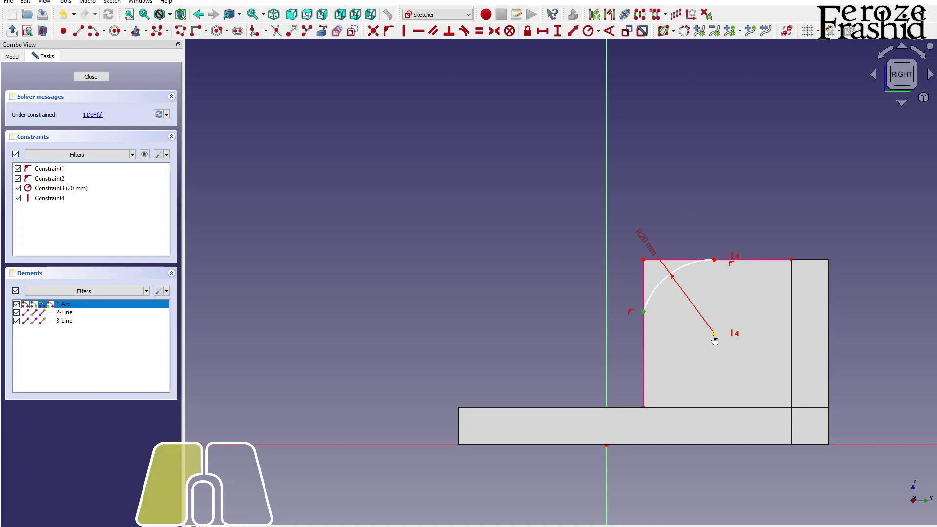
{"action": "left_click", "coordinate": [419, 32]}
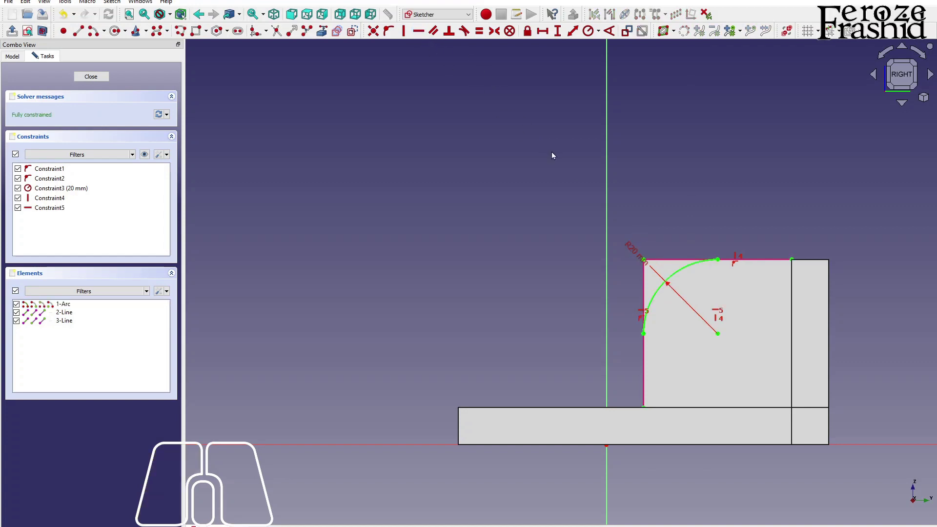
Step: Draw a circle on the arc's centre and constrain its radius to 15 mm
{"action": "left_click", "coordinate": [718, 334]}
{"action": "left_click", "coordinate": [702, 293]}
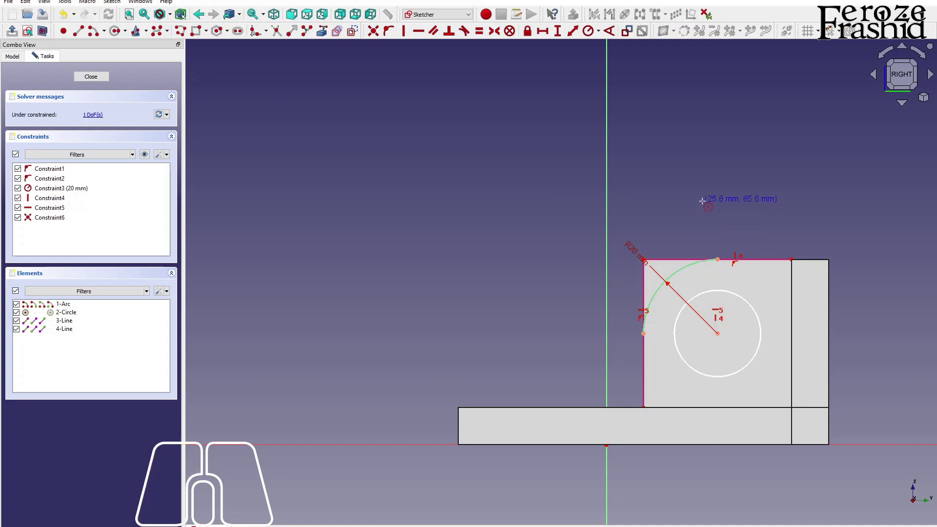
{"action": "left_click", "coordinate": [726, 291]}
{"action": "left_click", "coordinate": [587, 32]}
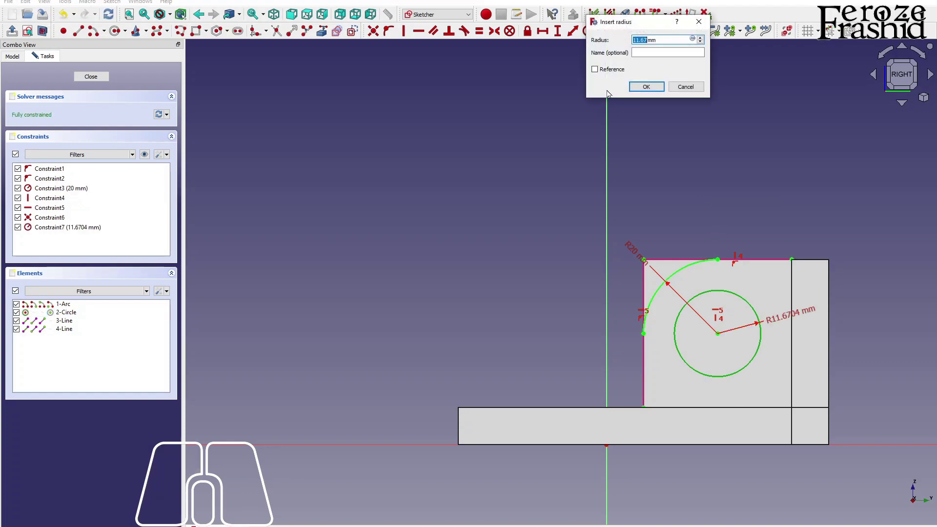
{"action": "type", "text": "15"}
{"action": "key", "text": "Return"}
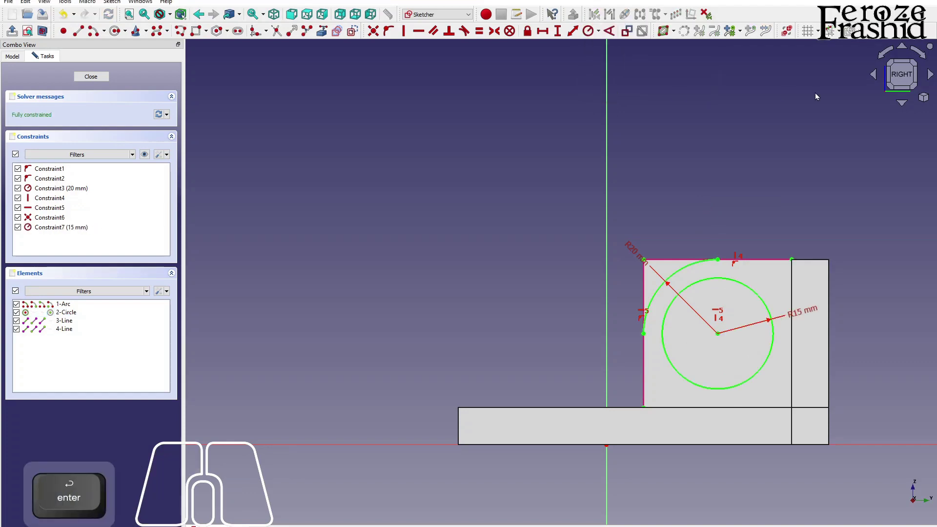
Step: Set the circle's radius to 12.5 mm to match the Ø25 hole in the reference drawing
{"action": "left_click_drag", "start_coordinate": [503, 257], "coordinate": [620, 309], "text": "alt"}
{"action": "scroll", "coordinate": [489, 237], "scroll_direction": "down", "scroll_amount": 3}
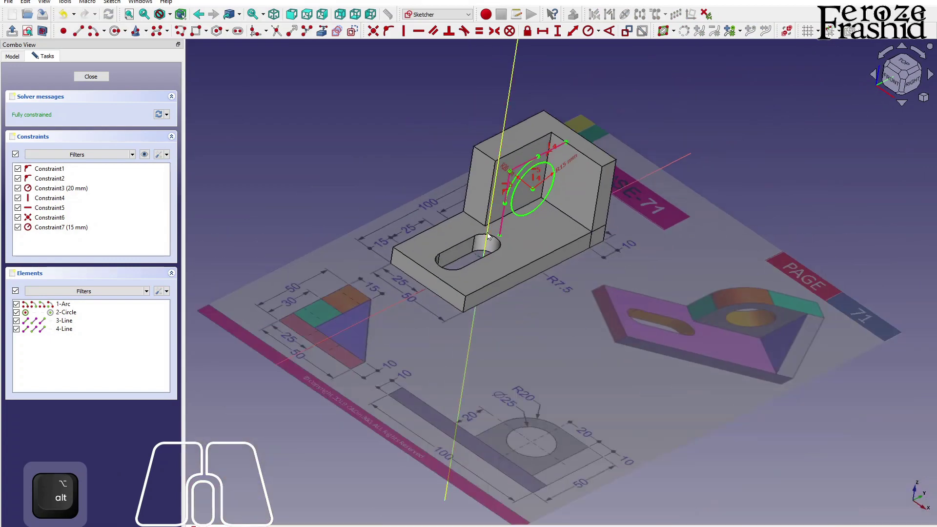
{"action": "left_click_drag", "start_coordinate": [489, 237], "coordinate": [539, 405], "text": "alt"}
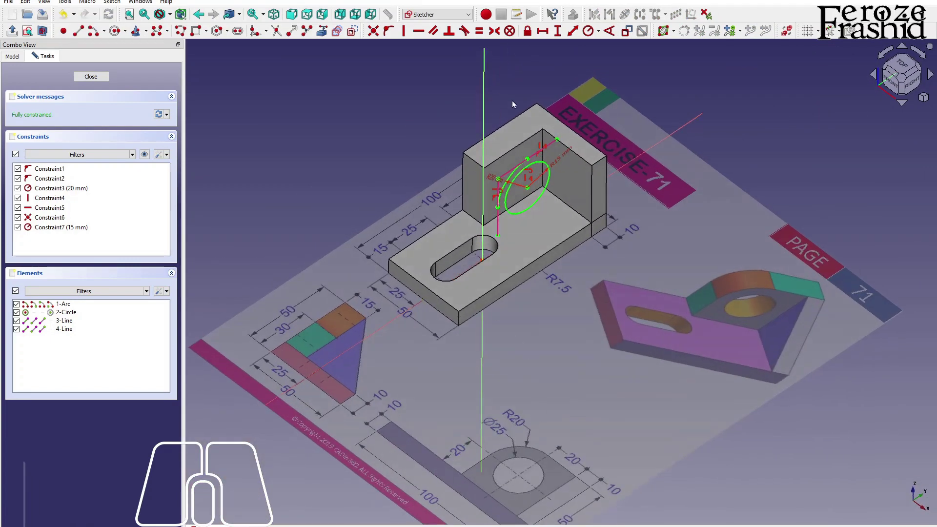
{"action": "left_click", "coordinate": [910, 86]}
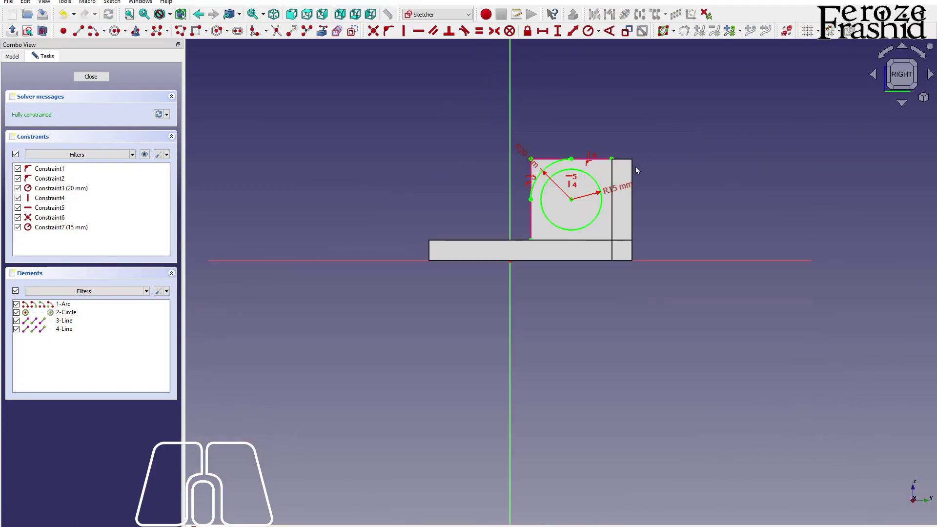
{"action": "double_click", "coordinate": [625, 190]}
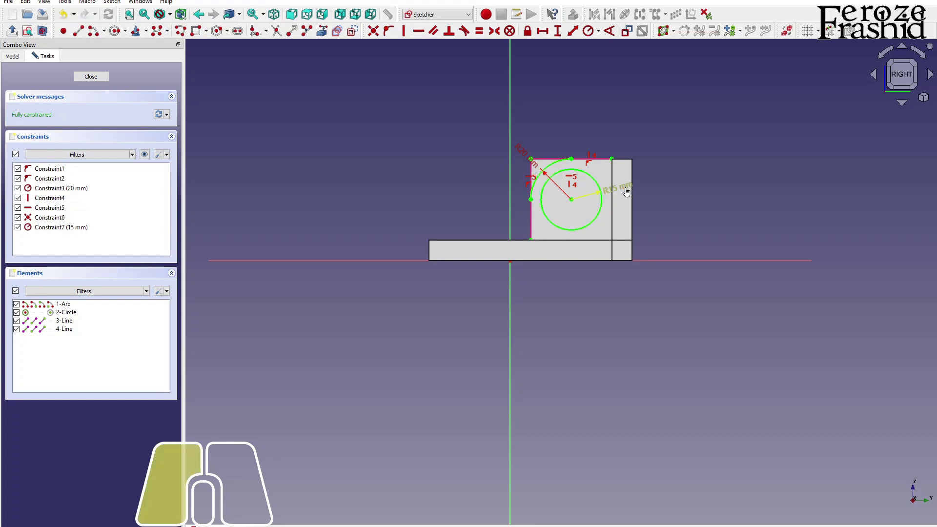
{"action": "type", "text": "12"}
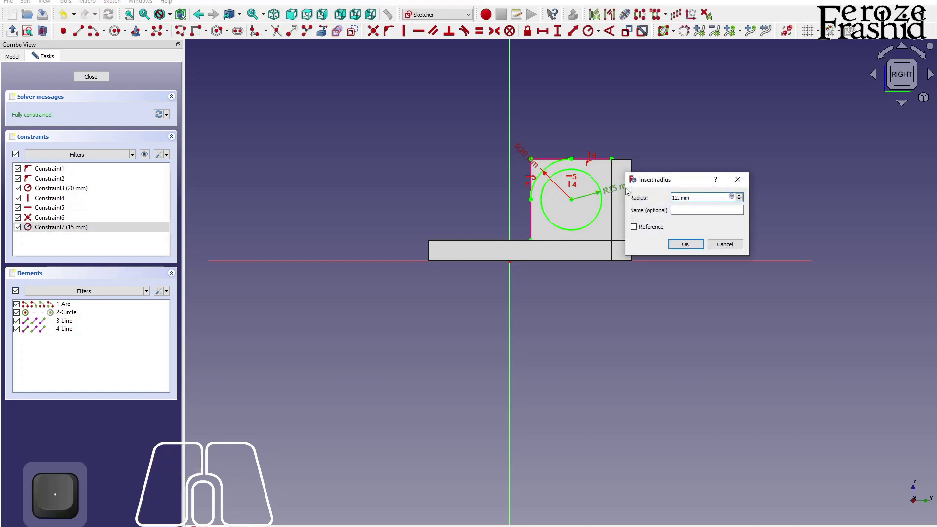
{"action": "type", "text": ".5"}
{"action": "key", "text": "Return"}
Step: Draw a polyline from the arc's side endpoint through the outer corner to the arc's upper endpoint
{"action": "scroll", "coordinate": [607, 188], "scroll_direction": "up", "scroll_amount": 3}
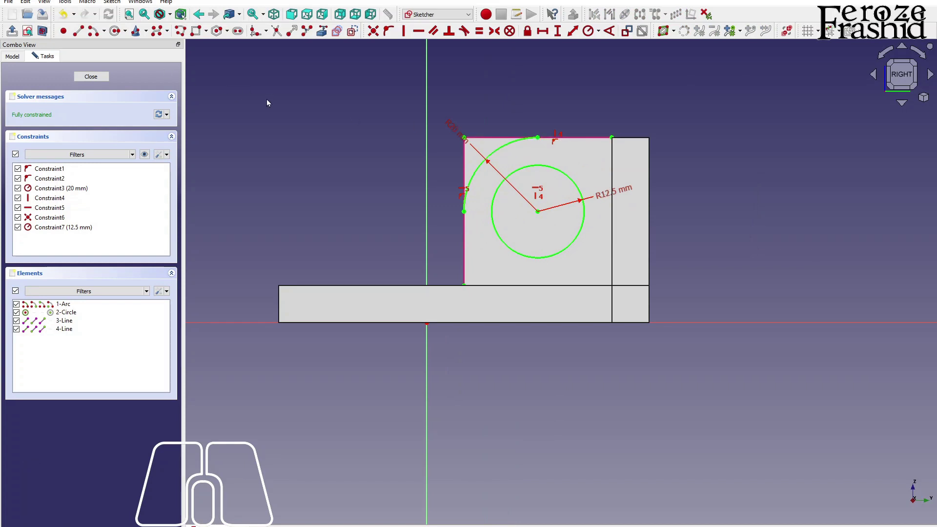
{"action": "left_click", "coordinate": [181, 32]}
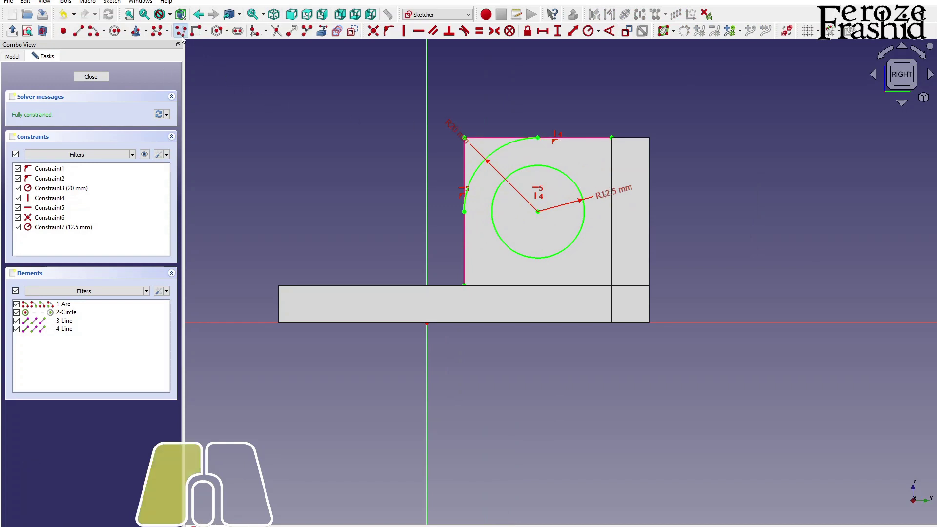
{"action": "left_click", "coordinate": [463, 211]}
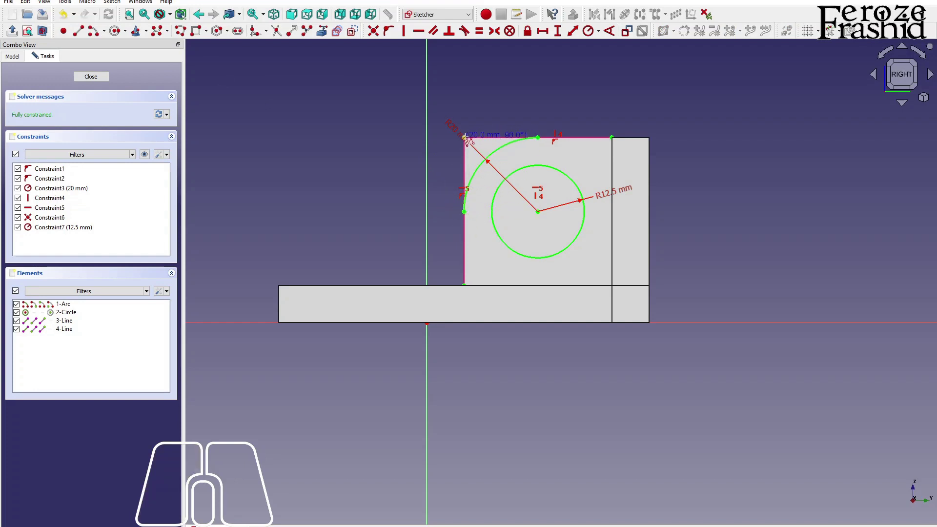
{"action": "left_click", "coordinate": [463, 137]}
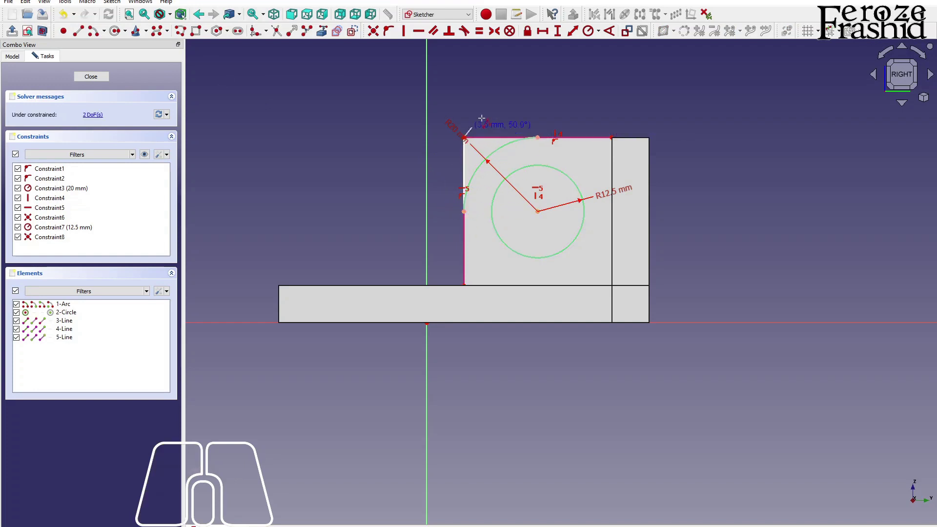
{"action": "left_click", "coordinate": [538, 138]}
{"action": "right_click", "coordinate": [546, 113]}
{"action": "right_click", "coordinate": [550, 111]}
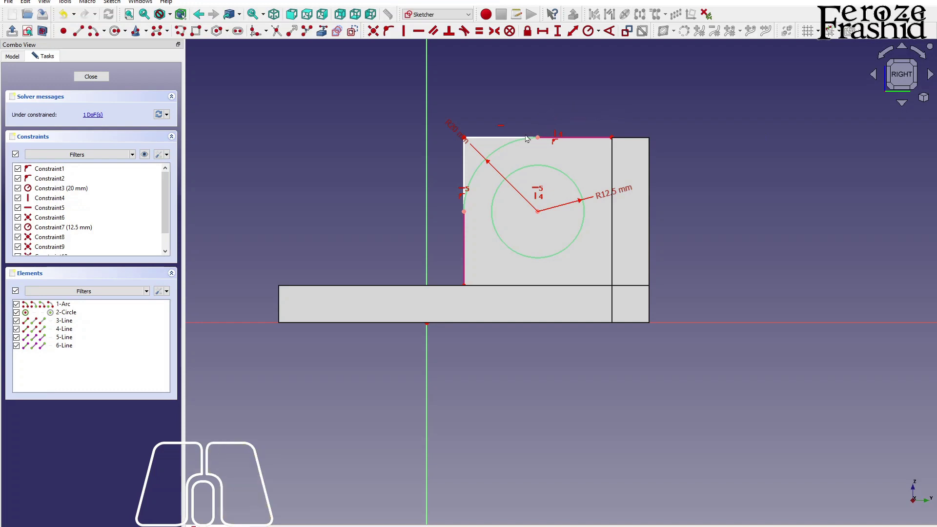
Step: Try to make the polyline's displaced corner coincident with the reference corner while the horizontal constraint is kept
{"action": "mouse_move", "coordinate": [484, 139]}
{"action": "left_mouse_down"}
{"action": "mouse_move", "coordinate": [493, 144]}
{"action": "mouse_move", "coordinate": [447, 160]}
{"action": "mouse_move", "coordinate": [459, 131]}
{"action": "mouse_move", "coordinate": [481, 146]}
{"action": "left_mouse_up"}
{"action": "scroll", "coordinate": [466, 140], "scroll_direction": "up", "scroll_amount": 1}
{"action": "scroll", "coordinate": [467, 140], "scroll_direction": "up", "scroll_amount": 1}
{"action": "left_click", "coordinate": [373, 30]}
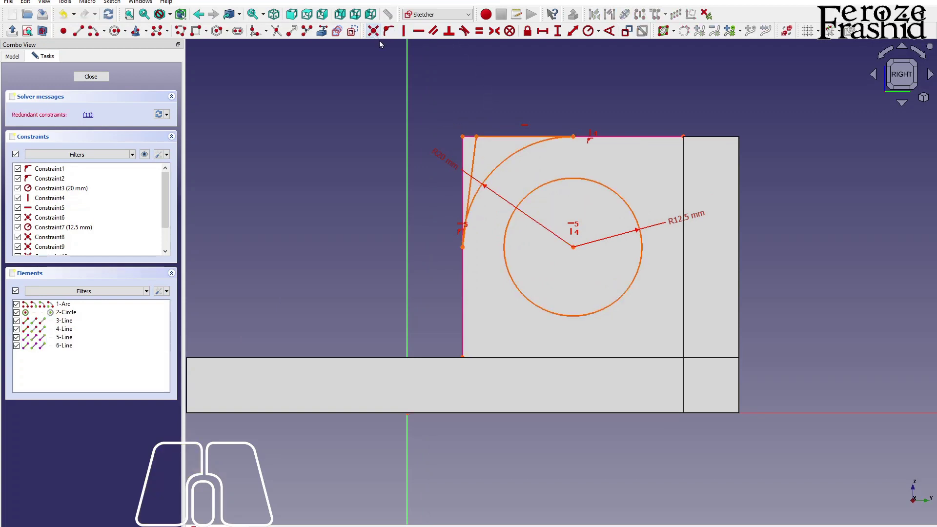
{"action": "key", "text": "ctrl+z"}
Step: Remove the upper line's horizontal constraint, make the polyline's corner coincident with the reference corner, and close the sketch
{"action": "left_click", "coordinate": [525, 128]}
{"action": "left_click_drag", "start_coordinate": [453, 123], "coordinate": [488, 155], "text": "ctrl"}
{"action": "left_click", "coordinate": [403, 31]}
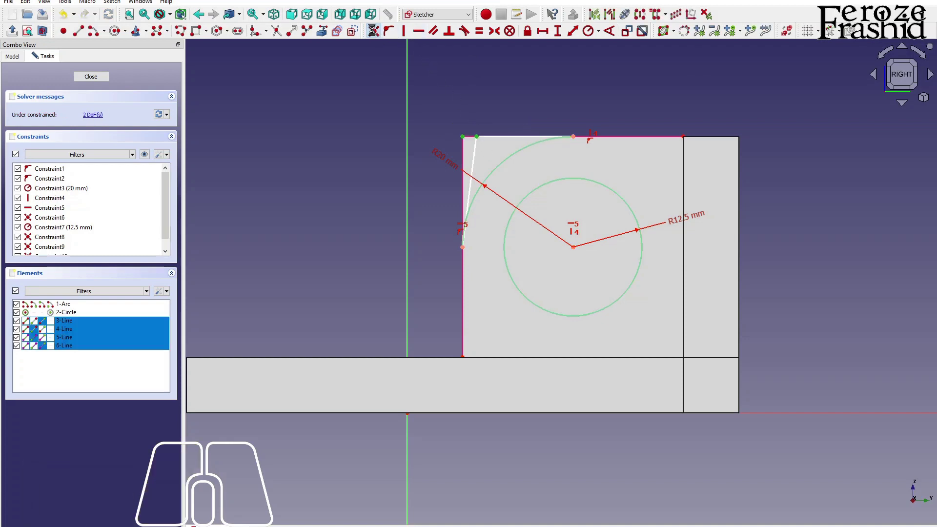
{"action": "scroll", "coordinate": [564, 192], "scroll_direction": "down", "scroll_amount": 3}
{"action": "mouse_move", "coordinate": [521, 217]}
{"action": "left_mouse_down", "text": "alt"}
{"action": "mouse_move", "coordinate": [545, 253]}
{"action": "mouse_move", "coordinate": [630, 279]}
{"action": "mouse_move", "coordinate": [591, 266]}
{"action": "left_mouse_up", "text": "alt"}
{"action": "left_click", "coordinate": [91, 77]}
Step: Pocket the rounded-corner and hole sketch through all of the upright
{"action": "mouse_move", "coordinate": [467, 326]}
{"action": "left_mouse_down", "text": "alt"}
{"action": "mouse_move", "coordinate": [598, 388]}
{"action": "mouse_move", "coordinate": [513, 303]}
{"action": "left_mouse_up", "text": "alt"}
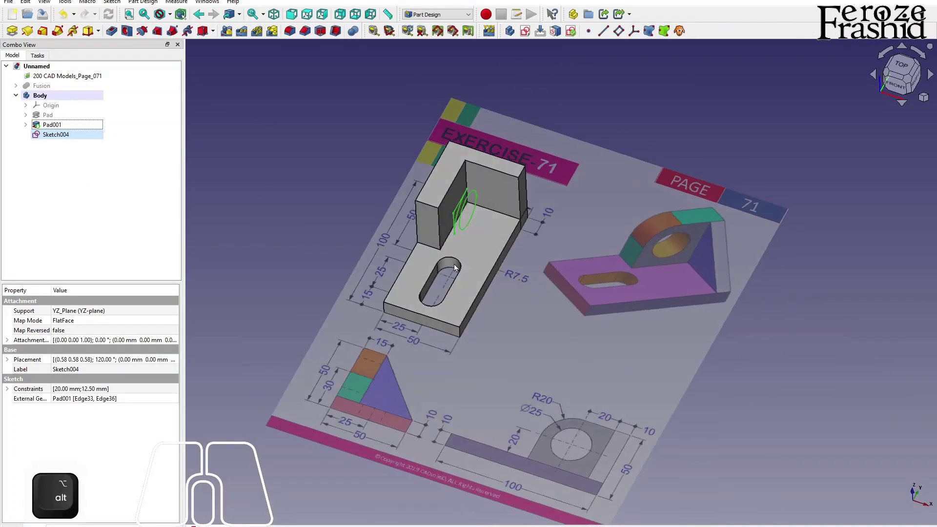
{"action": "scroll", "coordinate": [434, 204], "scroll_direction": "up", "scroll_amount": 4}
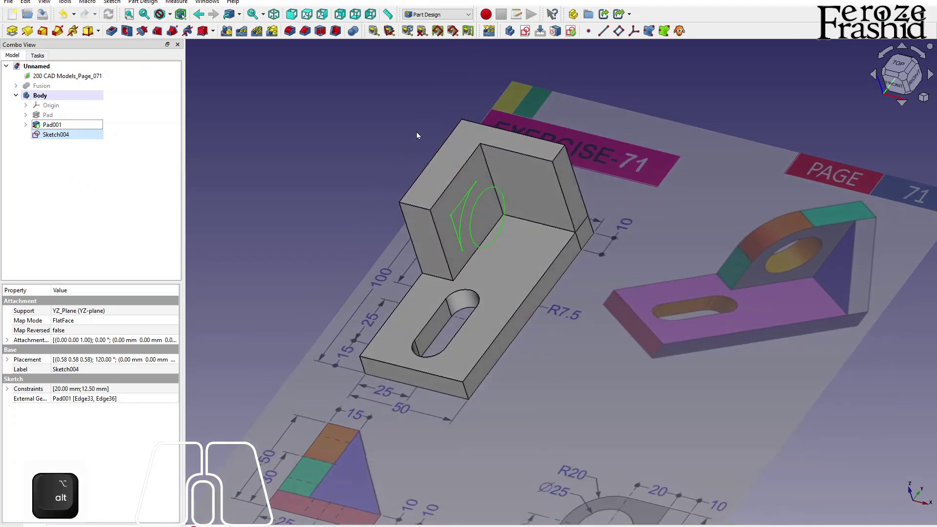
{"action": "left_click", "coordinate": [69, 134]}
{"action": "left_click", "coordinate": [113, 32]}
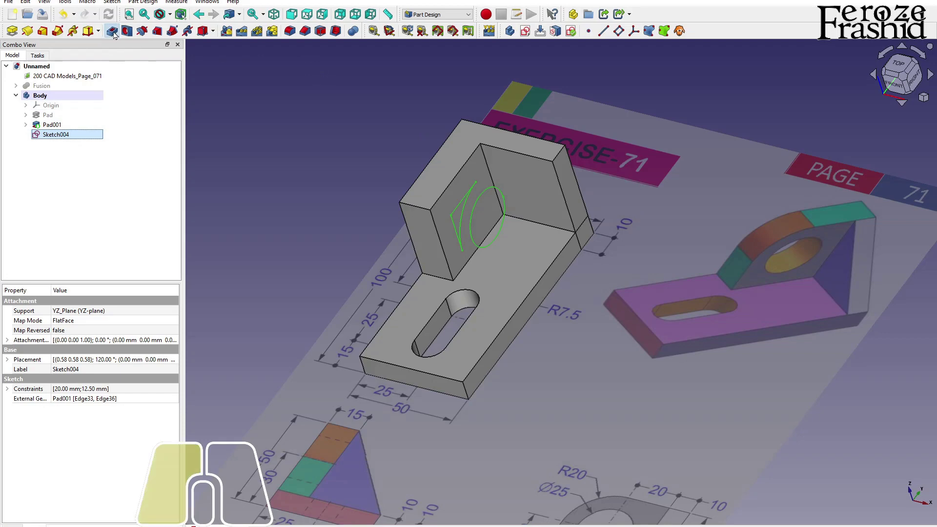
{"action": "left_click", "coordinate": [112, 114]}
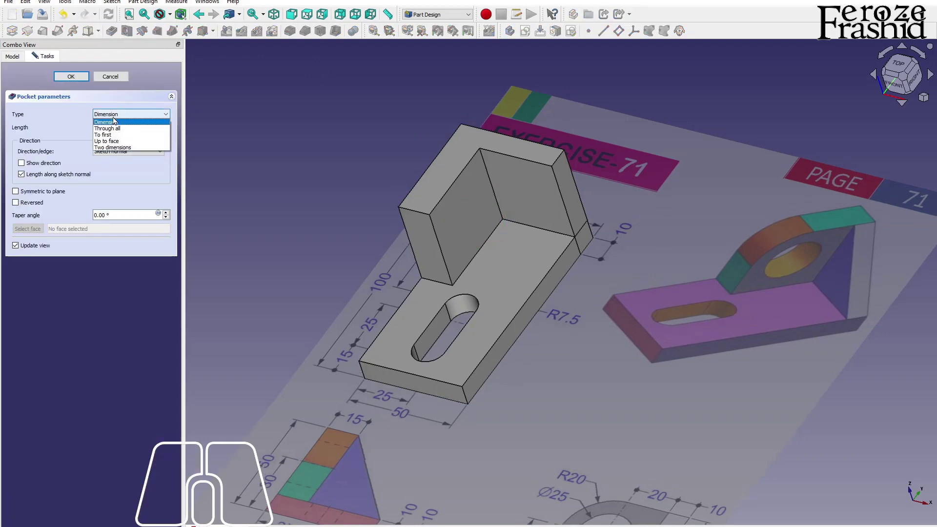
{"action": "left_click", "coordinate": [118, 124]}
{"action": "middle_click_drag", "start_coordinate": [351, 215], "coordinate": [311, 203], "text": "alt"}
{"action": "left_click", "coordinate": [75, 77]}
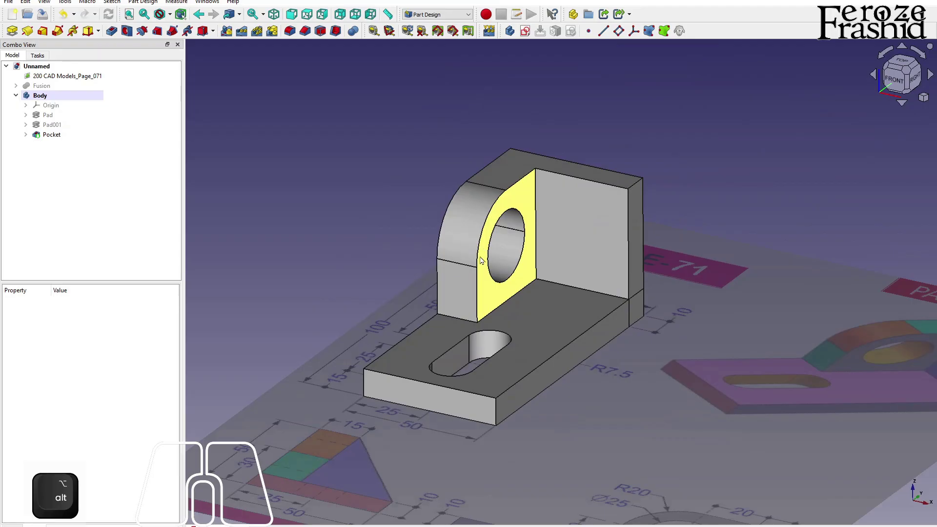
Step: Try to chamfer the rear wall's short upper edge at its free end with two distances, 35 mm and 50 mm
{"action": "middle_click_drag", "start_coordinate": [439, 273], "coordinate": [447, 309], "text": "alt"}
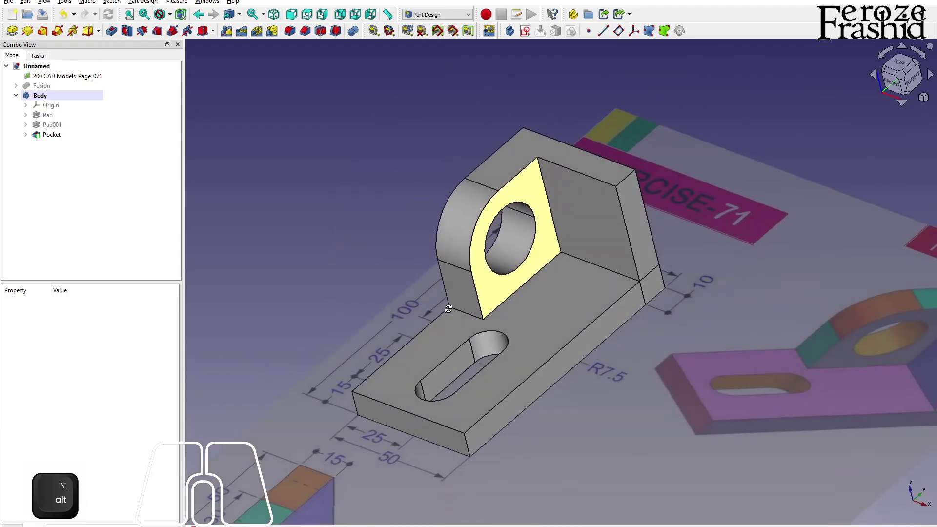
{"action": "left_click", "coordinate": [626, 180]}
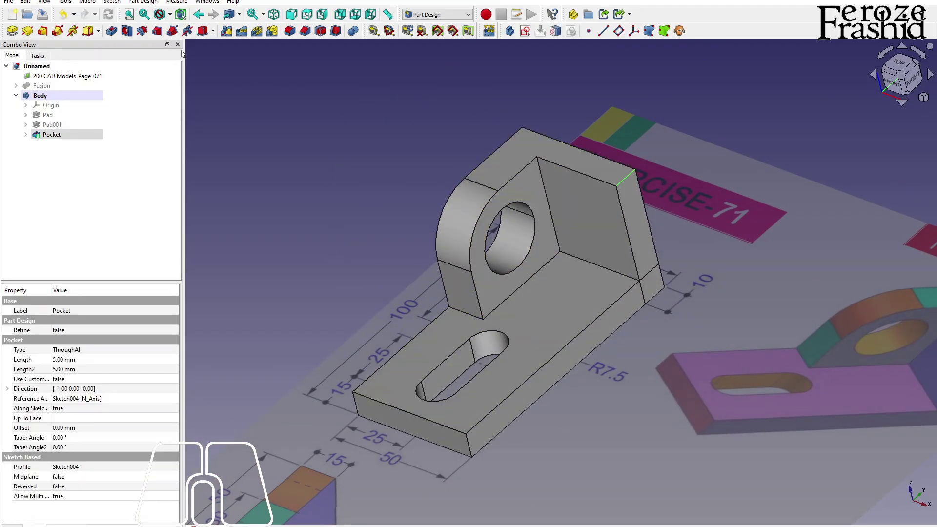
{"action": "left_click", "coordinate": [306, 32]}
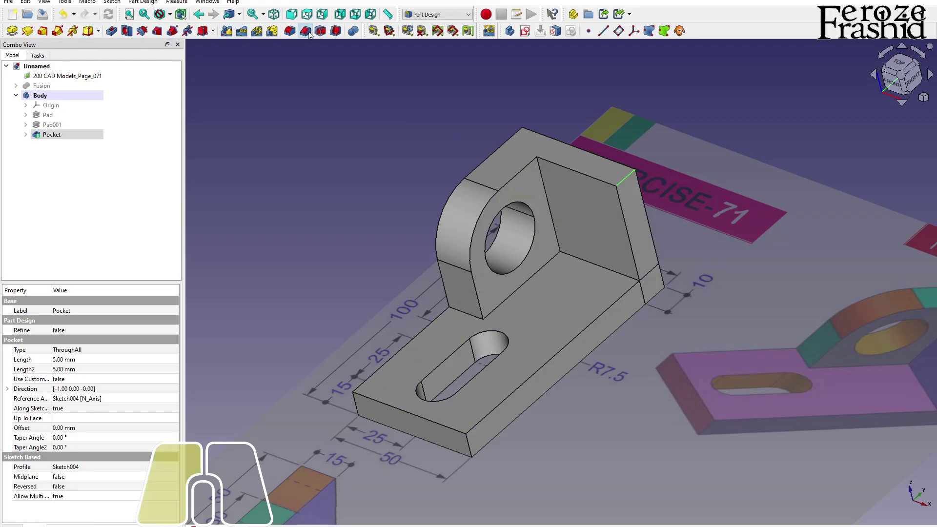
{"action": "left_click", "coordinate": [65, 263]}
{"action": "left_click", "coordinate": [64, 273]}
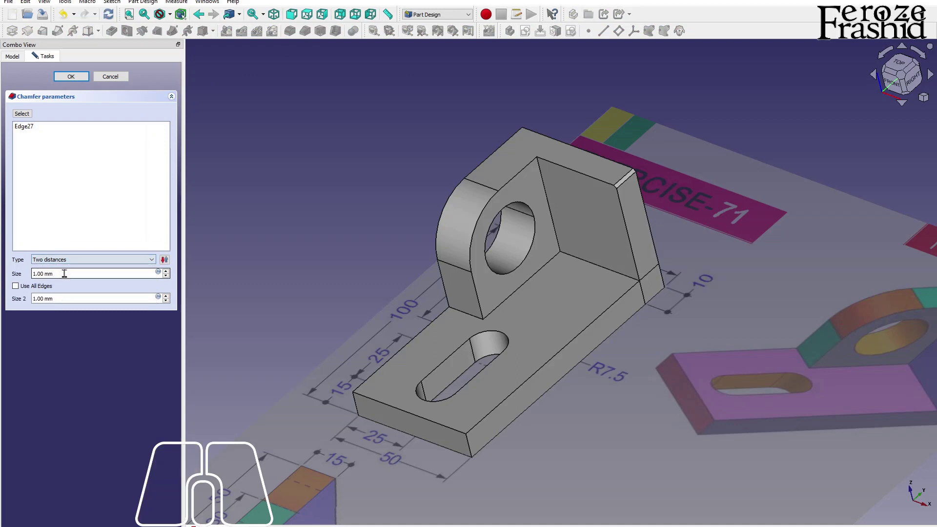
{"action": "double_click", "coordinate": [38, 276]}
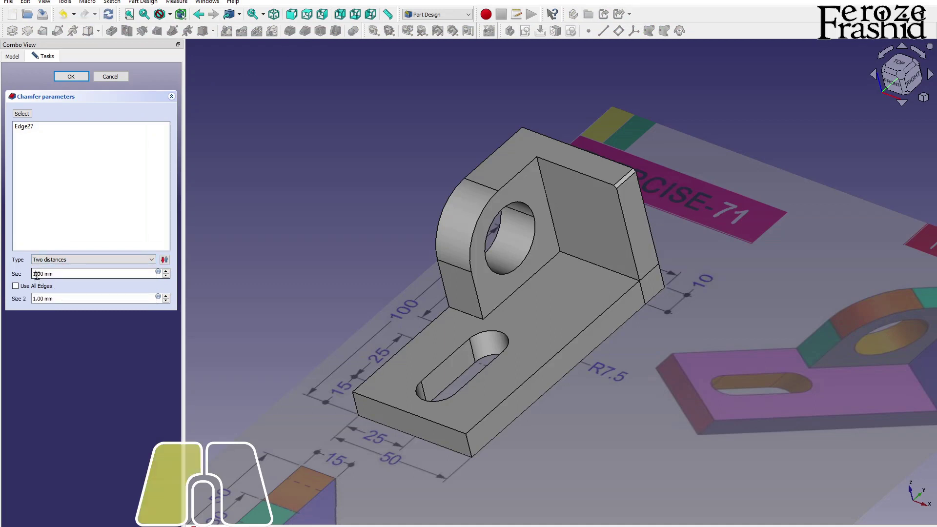
{"action": "type", "text": "35"}
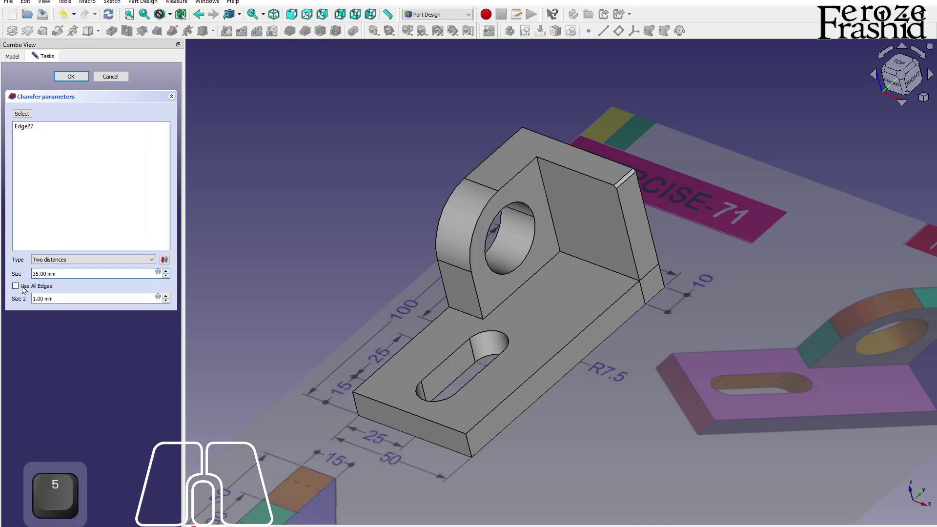
{"action": "double_click", "coordinate": [34, 299]}
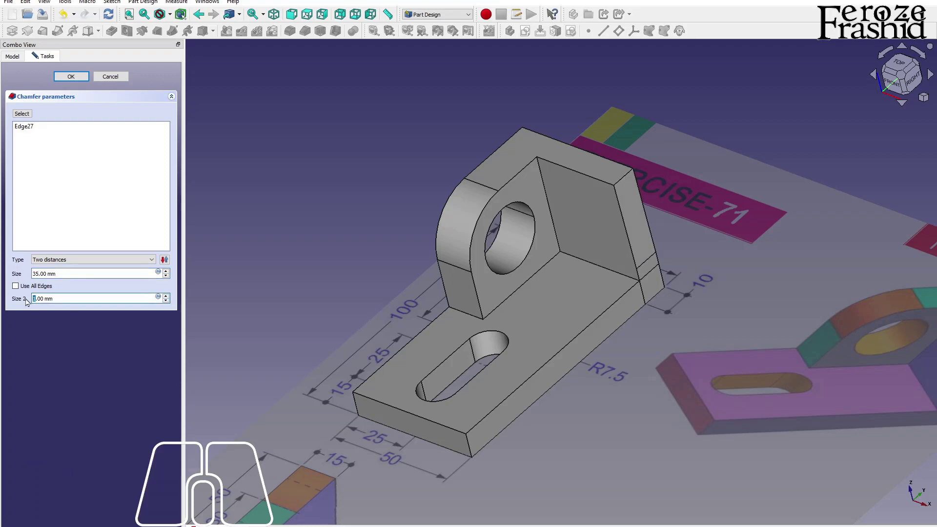
{"action": "type", "text": "50"}
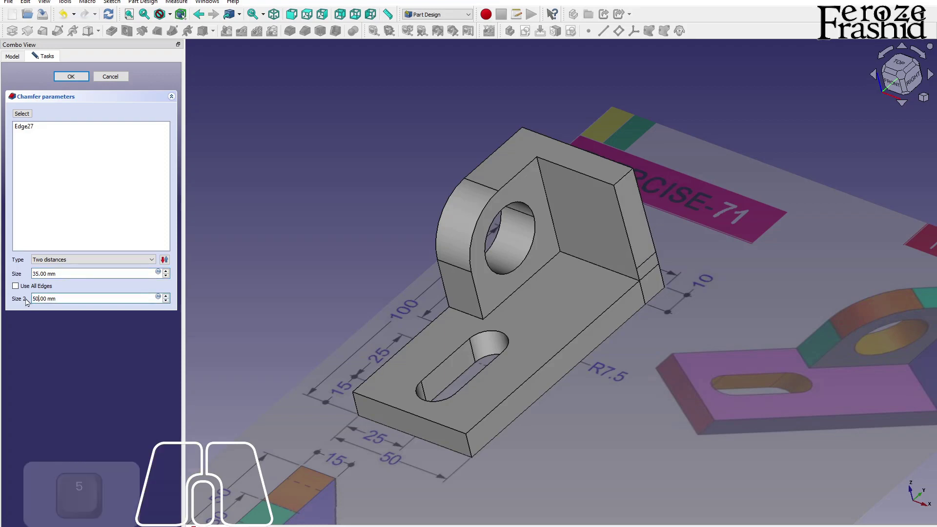
{"action": "left_click", "coordinate": [65, 80]}
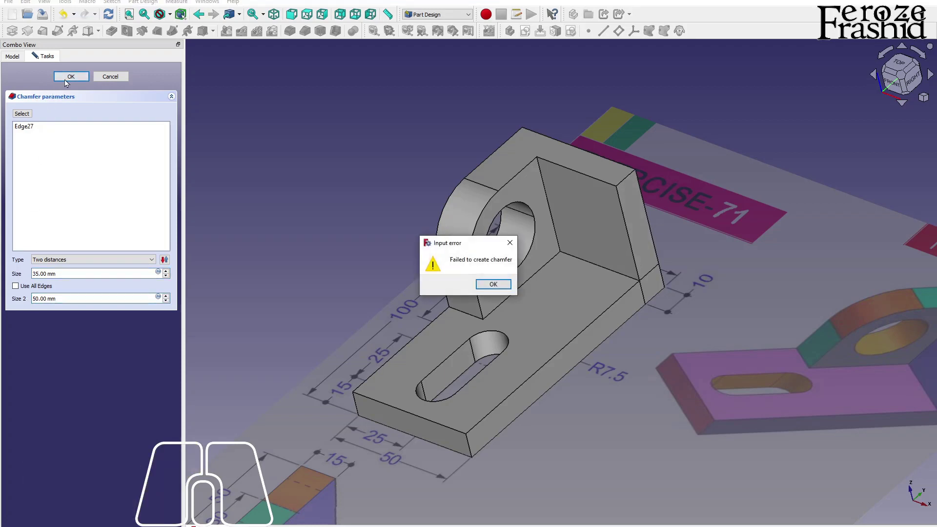
{"action": "left_click", "coordinate": [489, 287]}
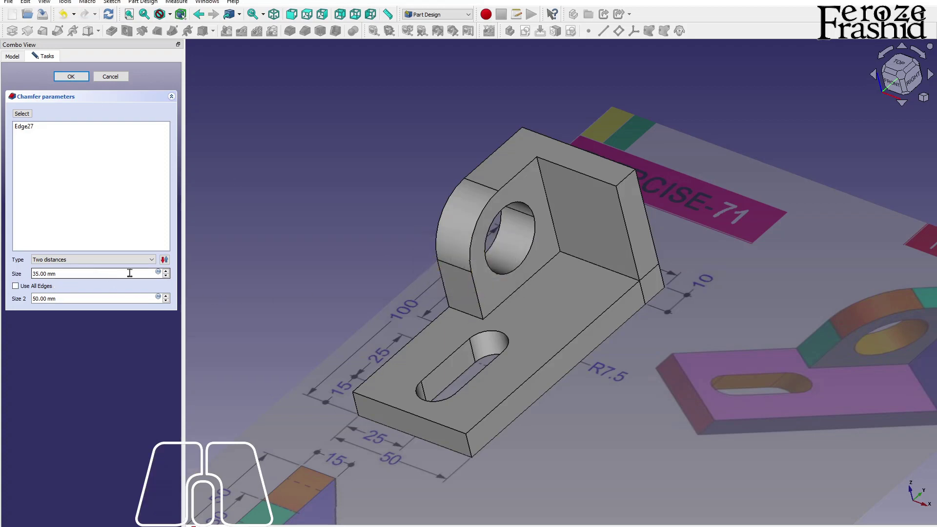
Step: Flip the chamfer direction and try the chamfer with the second distance set to 40 mm
{"action": "left_click", "coordinate": [164, 260]}
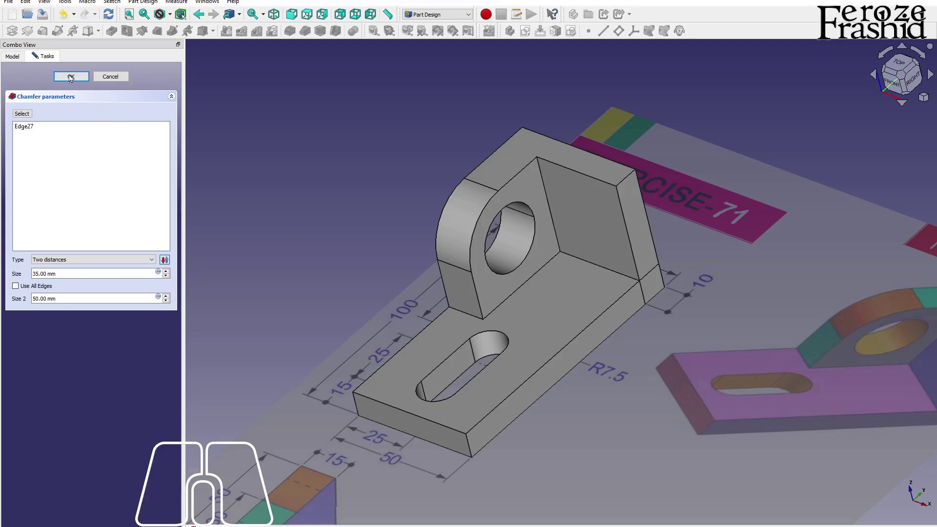
{"action": "left_click", "coordinate": [33, 299]}
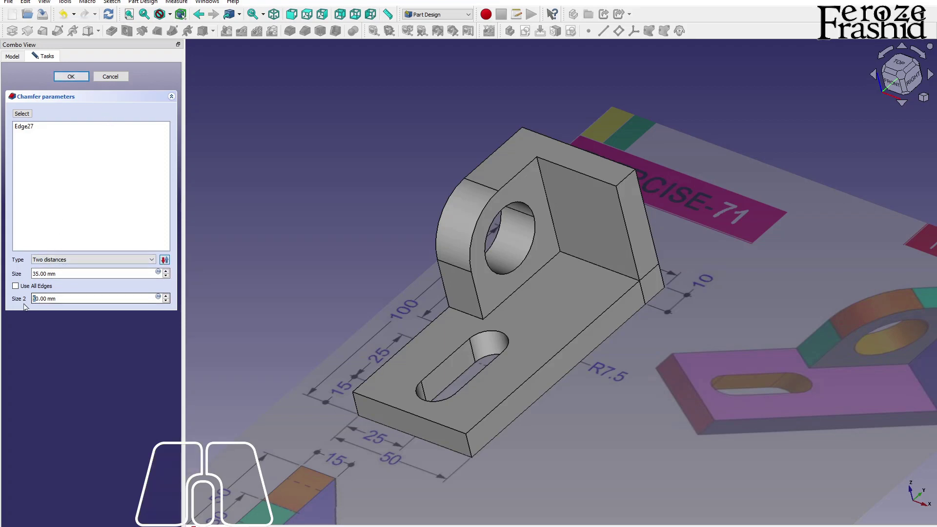
{"action": "type", "text": "4"}
{"action": "left_click", "coordinate": [71, 76]}
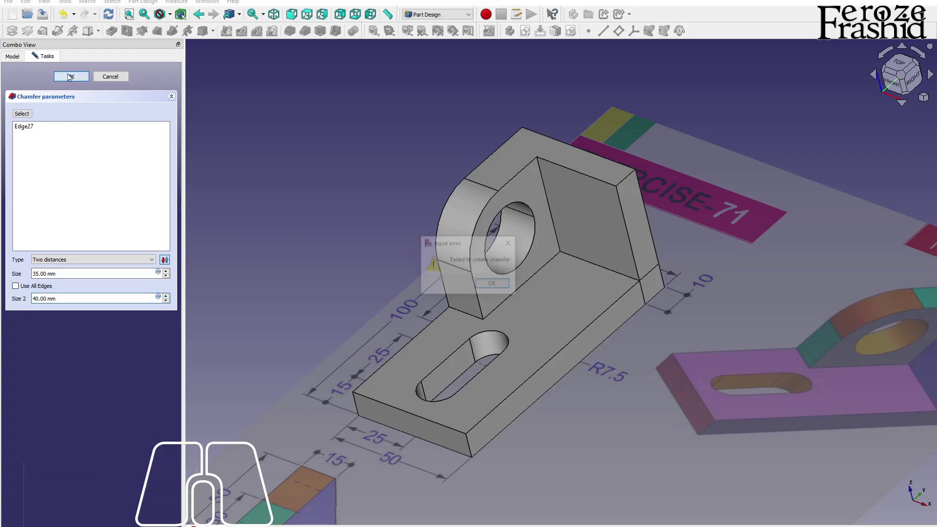
{"action": "left_click", "coordinate": [494, 284]}
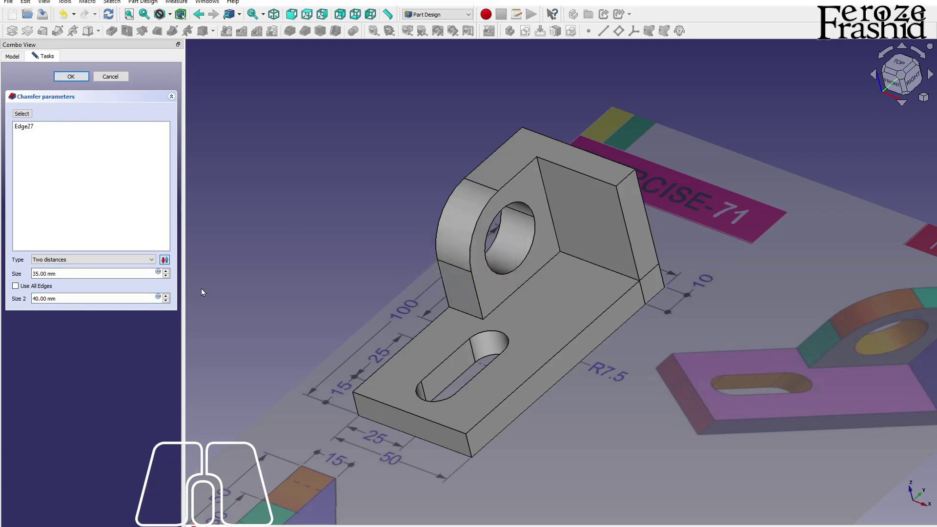
Step: Retry the 35 mm by 40 mm chamfer in both flip directions, then cancel it
{"action": "left_click", "coordinate": [162, 259]}
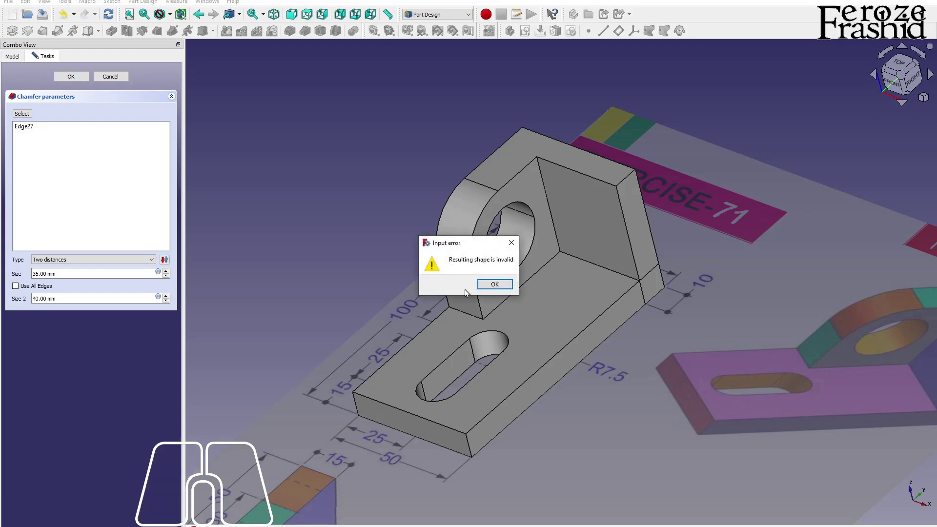
{"action": "left_click", "coordinate": [494, 284]}
{"action": "left_click", "coordinate": [164, 259]}
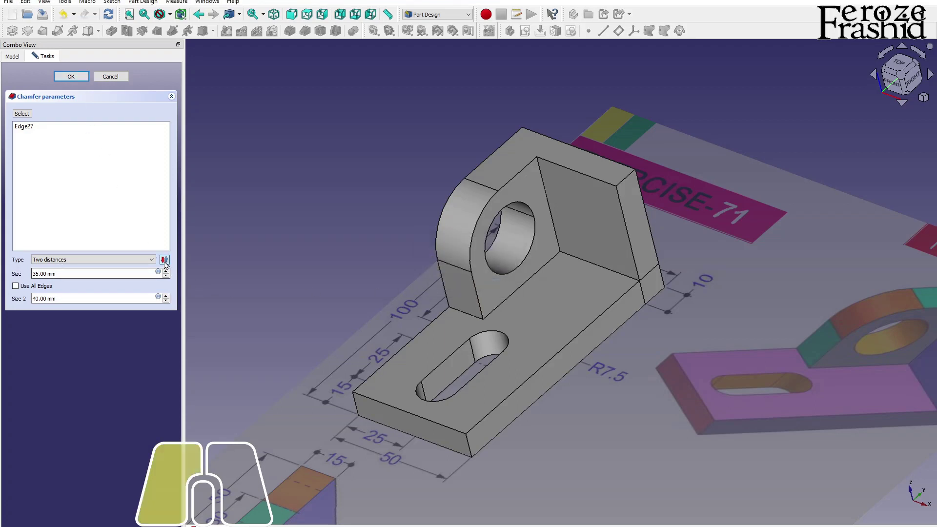
{"action": "left_click", "coordinate": [79, 79]}
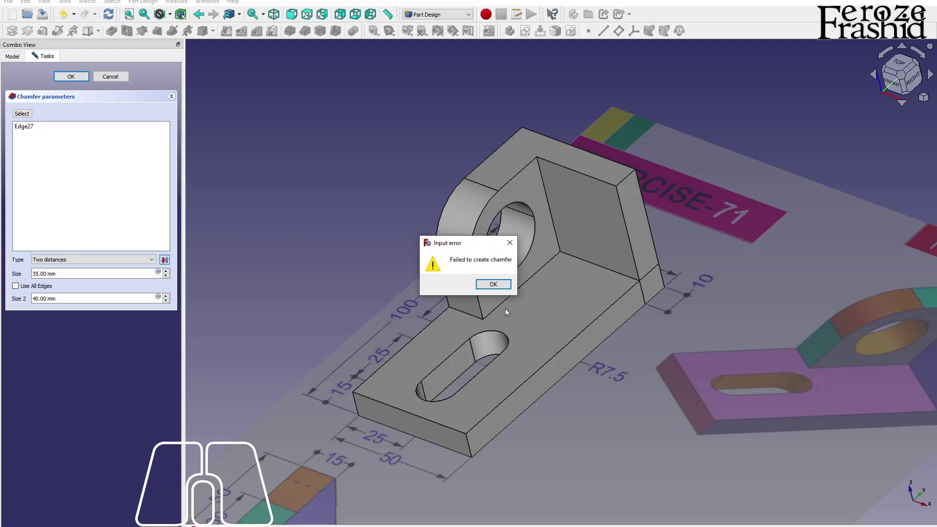
{"action": "left_click", "coordinate": [492, 283]}
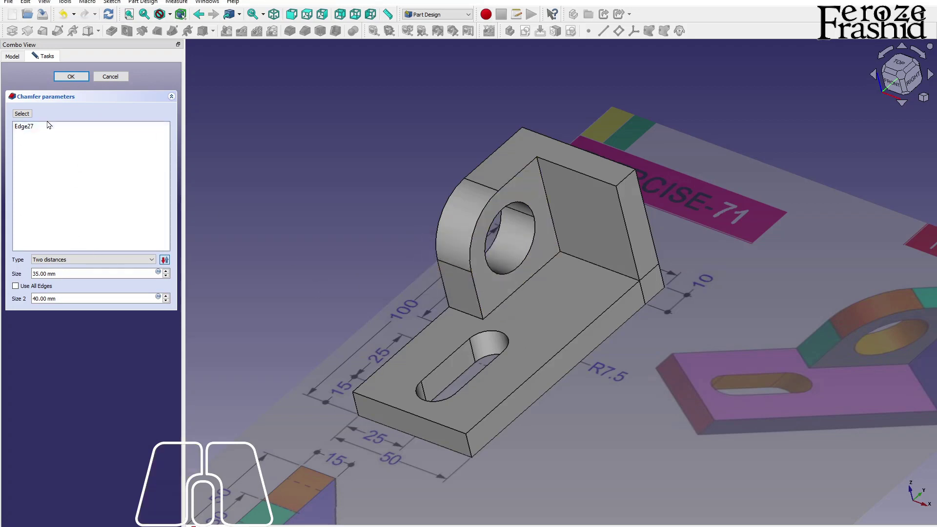
{"action": "left_click", "coordinate": [111, 76]}
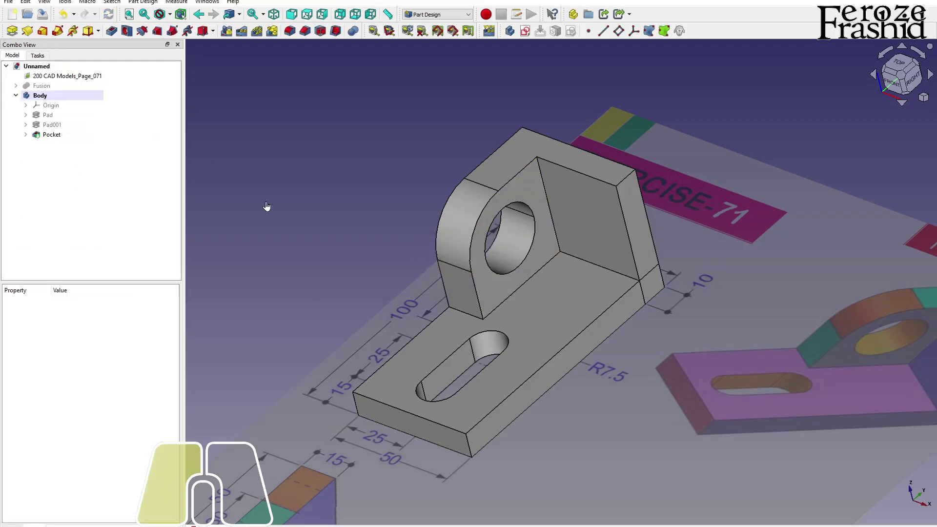
Step: Chamfer the rear wall's short upper edge at its free end with two distances, 10 mm and 15 mm
{"action": "left_click", "coordinate": [624, 182]}
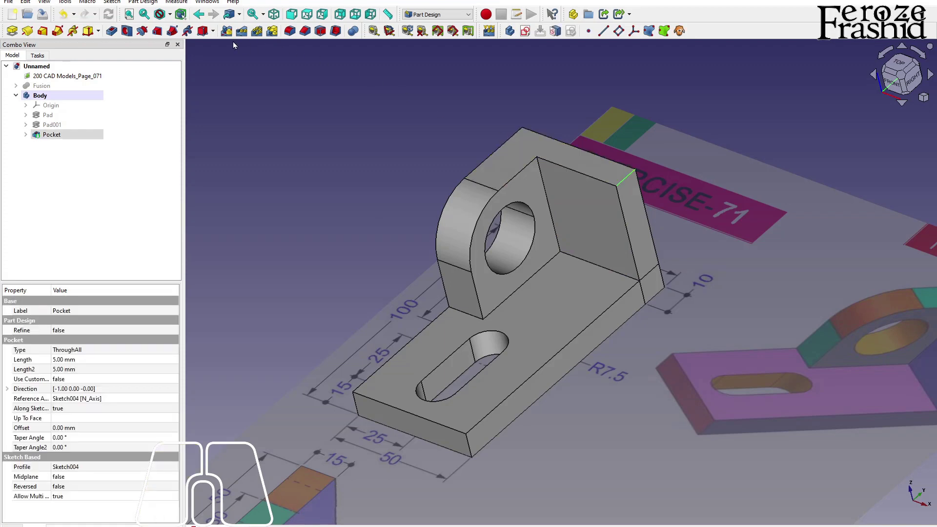
{"action": "left_click", "coordinate": [305, 31]}
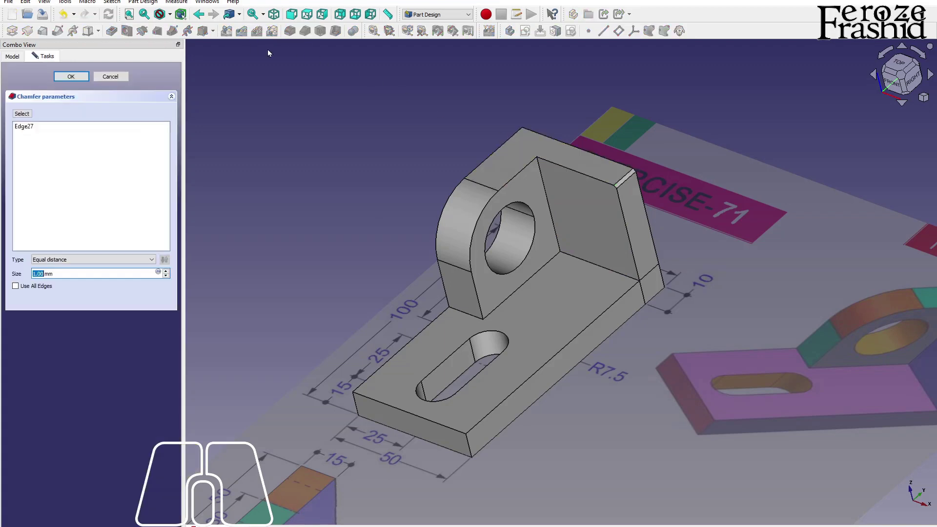
{"action": "left_click", "coordinate": [54, 260]}
{"action": "left_click", "coordinate": [55, 263]}
{"action": "left_click", "coordinate": [55, 262]}
{"action": "left_click", "coordinate": [57, 274]}
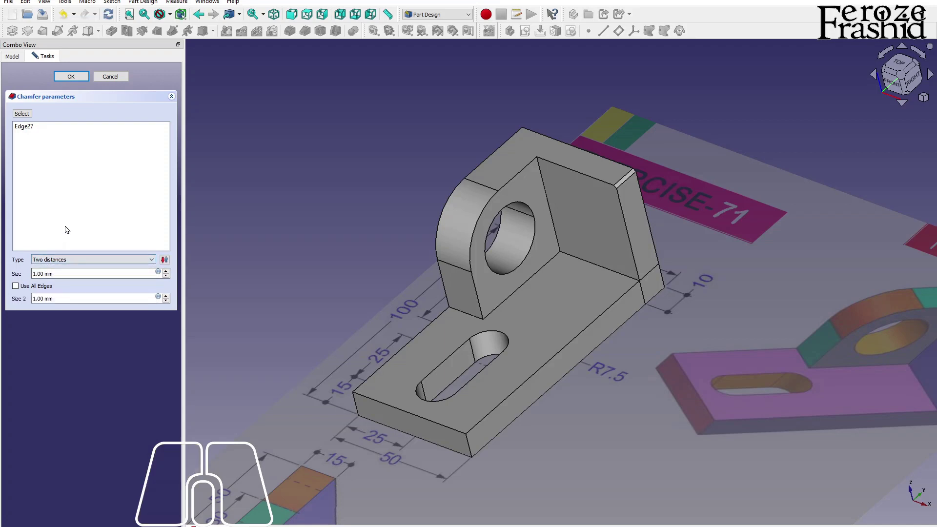
{"action": "left_click", "coordinate": [34, 273]}
{"action": "type", "text": "10"}
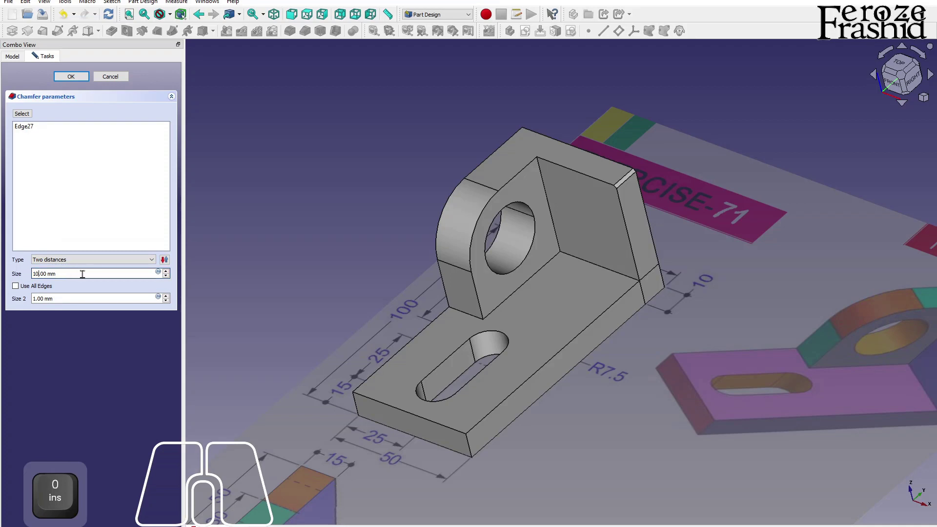
{"action": "left_click", "coordinate": [35, 300]}
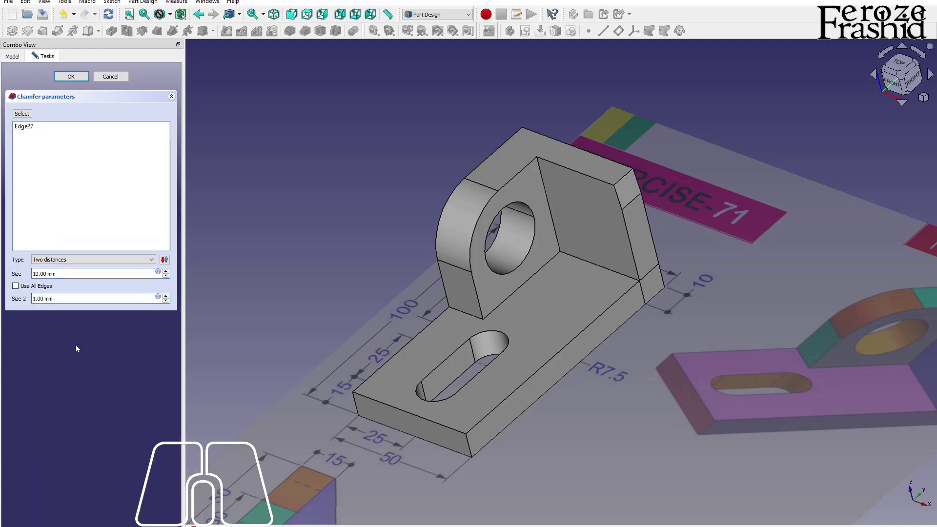
{"action": "type", "text": "5"}
{"action": "left_click", "coordinate": [71, 77]}
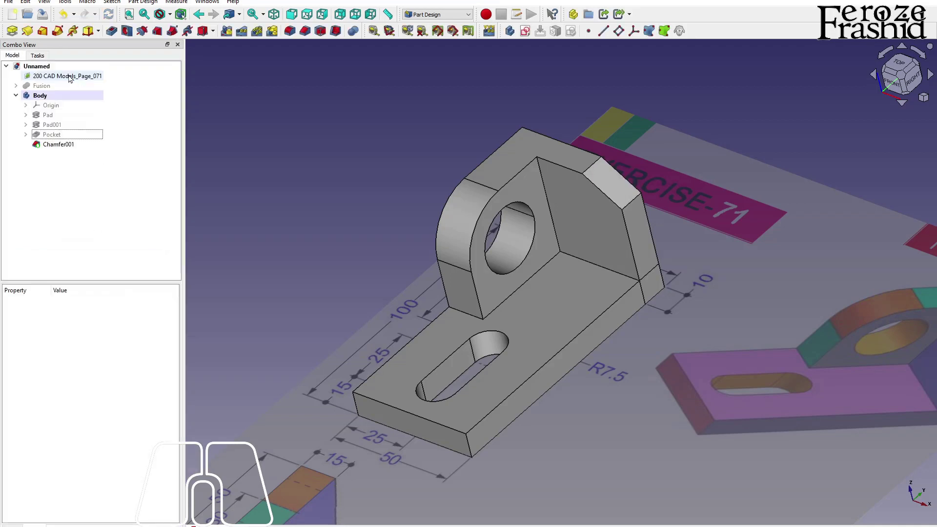
Step: Try 25 mm and 40 mm as the first distance of the rear wall chamfer
{"action": "left_click", "coordinate": [49, 146]}
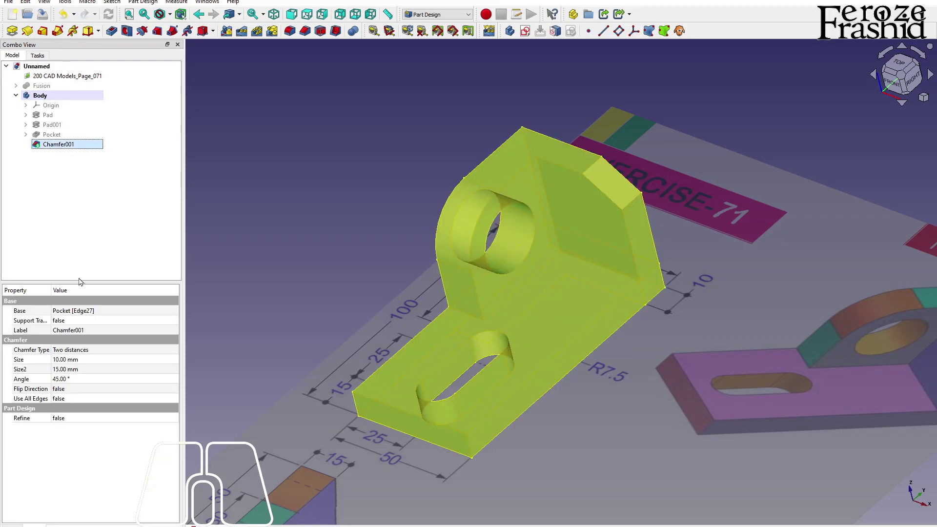
{"action": "left_click", "coordinate": [56, 359]}
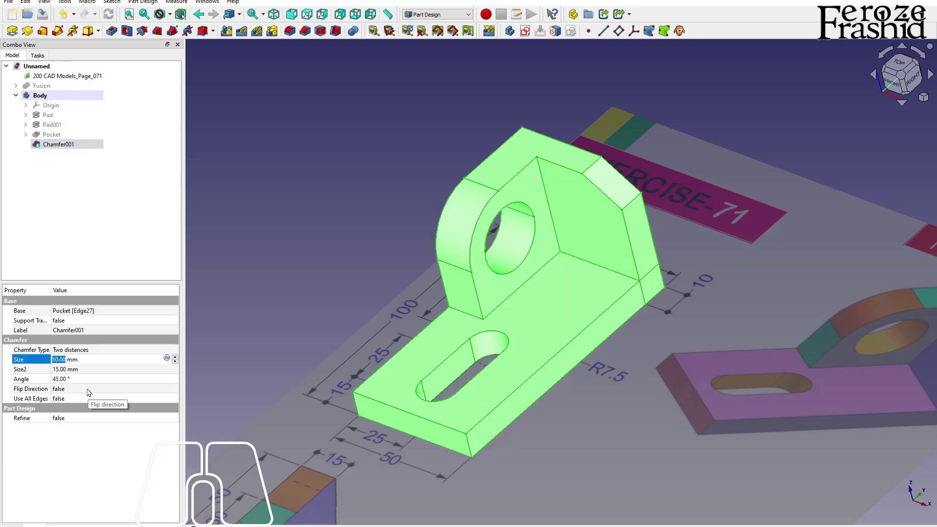
{"action": "type", "text": "25"}
{"action": "key", "text": "Return"}
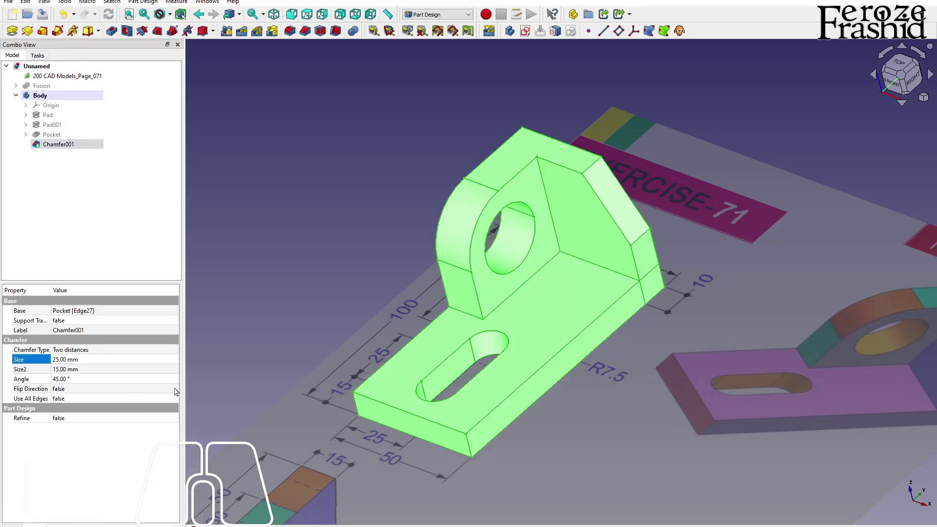
{"action": "left_click", "coordinate": [61, 361]}
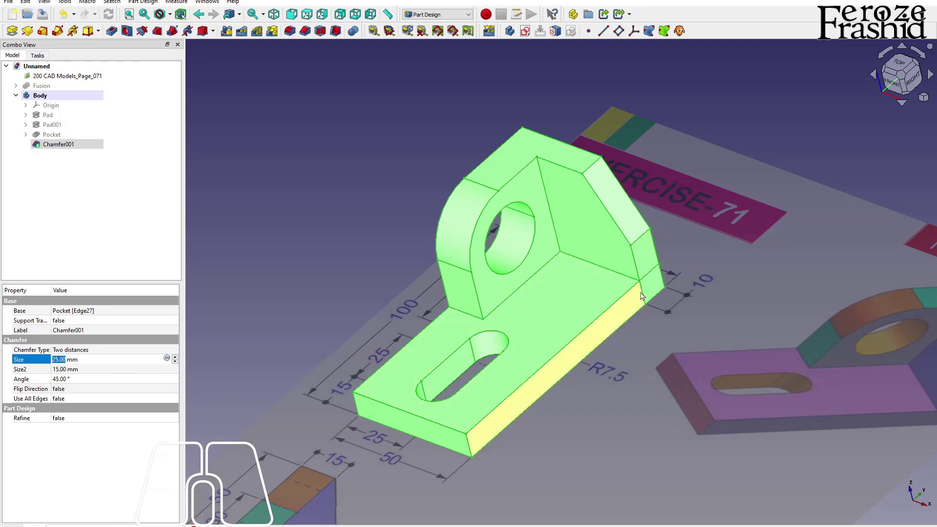
{"action": "type", "text": "40"}
{"action": "key", "text": "Return"}
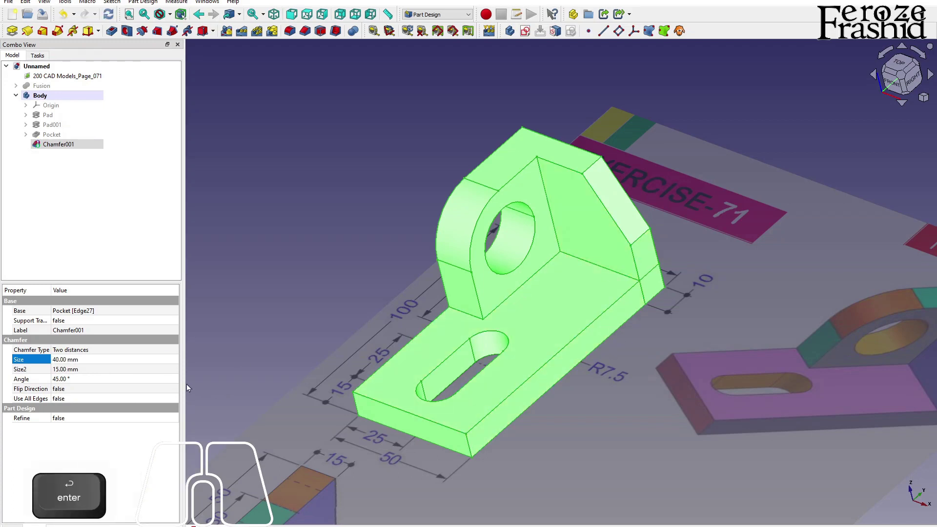
{"action": "left_click", "coordinate": [268, 339]}
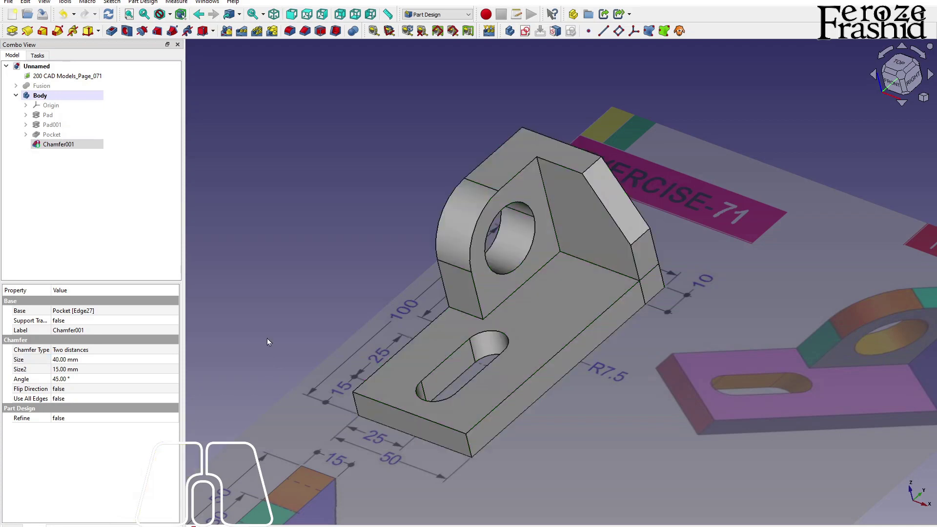
Step: Set the first distance of the rear wall chamfer to 39.99 mm
{"action": "left_click", "coordinate": [62, 145]}
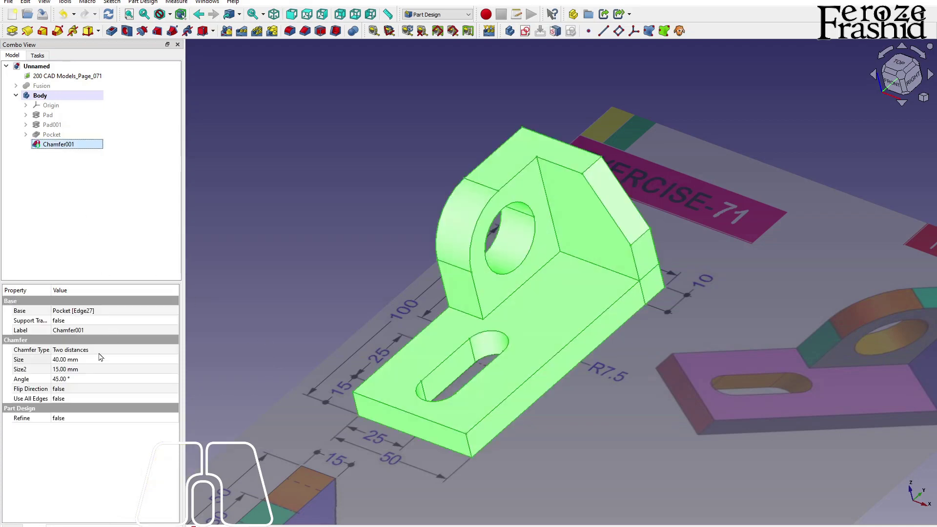
{"action": "left_click", "coordinate": [61, 359]}
{"action": "type", "text": "39."}
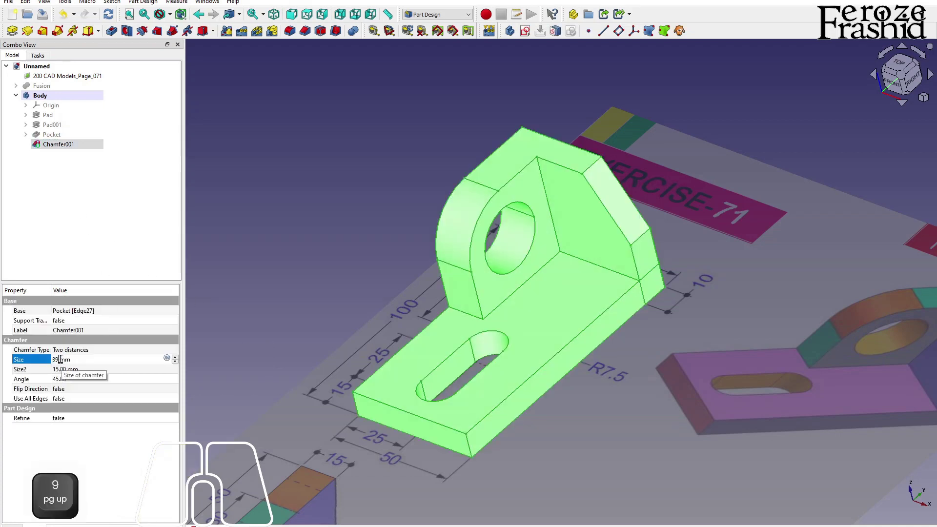
{"action": "type", "text": "99"}
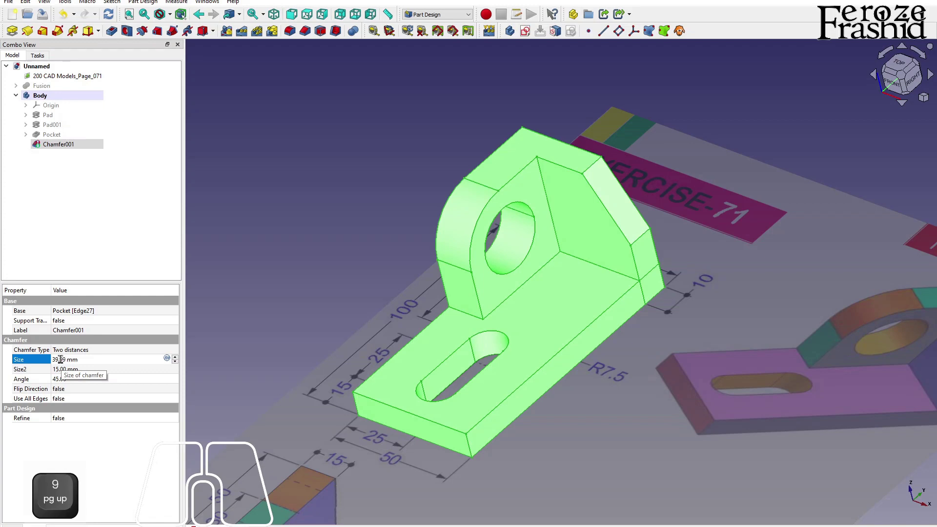
{"action": "key", "text": "Return"}
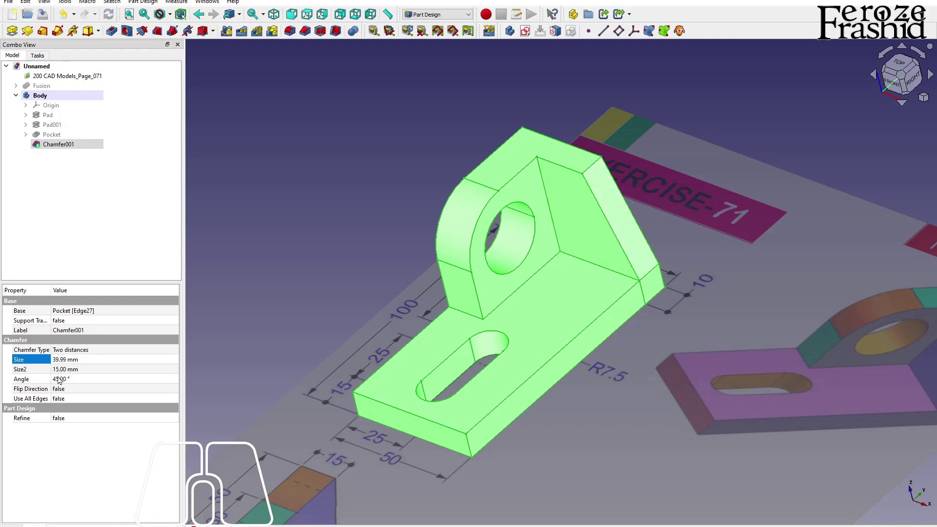
Step: Set the second distance of the rear wall chamfer to 25 mm and adjust it to 35 mm
{"action": "left_click", "coordinate": [58, 372]}
{"action": "type", "text": "25"}
{"action": "key", "text": "Return"}
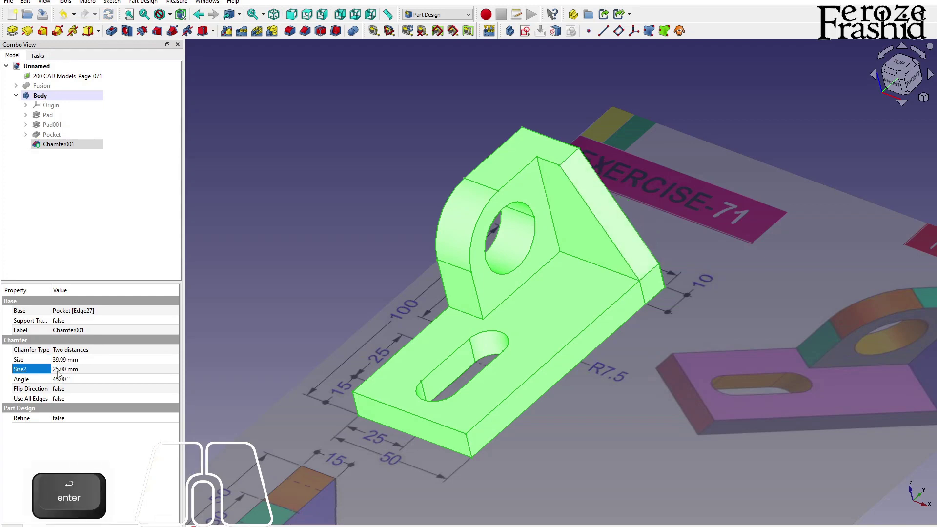
{"action": "left_click", "coordinate": [57, 371]}
{"action": "type", "text": "35"}
{"action": "key", "text": "Return"}
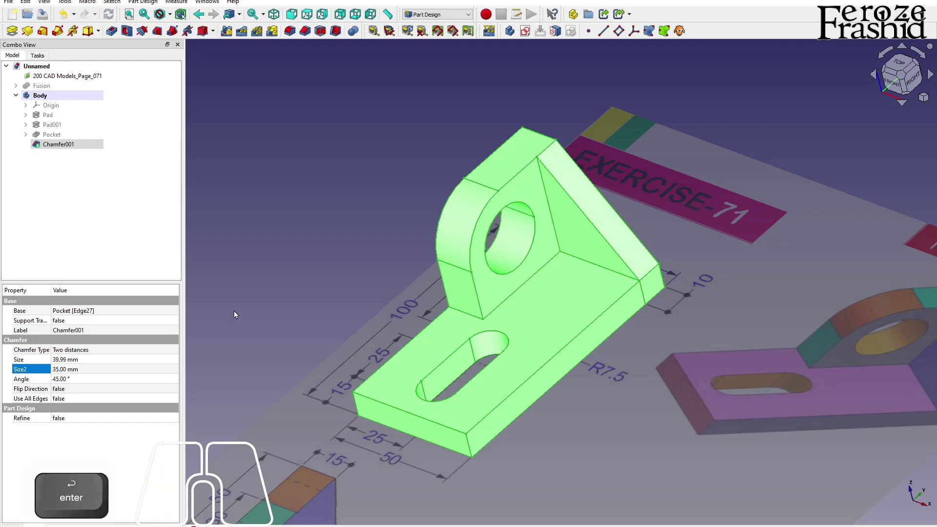
{"action": "left_click", "coordinate": [234, 305]}
Step: Inspect the bracket from several angles against the reference drawing and review the chamfer's properties
{"action": "left_click_drag", "start_coordinate": [409, 345], "coordinate": [442, 343], "text": "alt"}
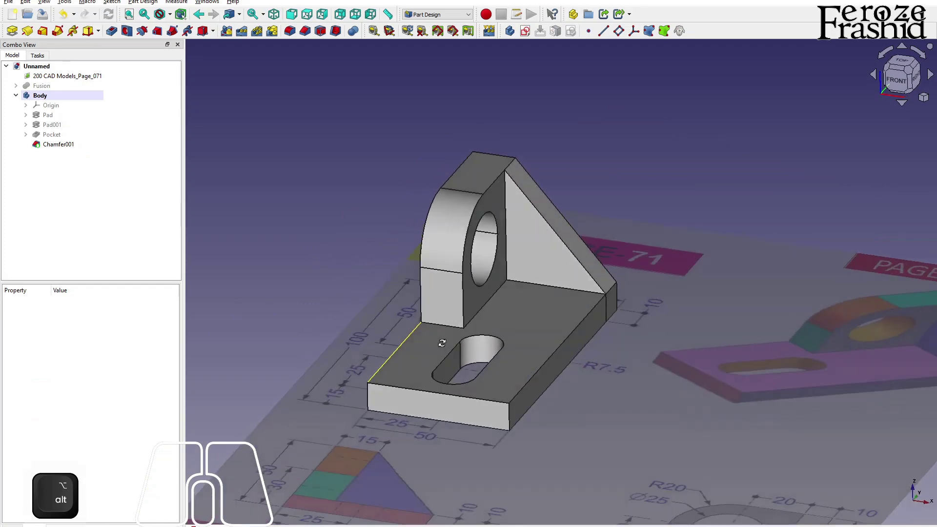
{"action": "mouse_move", "coordinate": [619, 295]}
{"action": "left_mouse_down", "text": "alt"}
{"action": "mouse_move", "coordinate": [557, 311]}
{"action": "mouse_move", "coordinate": [791, 297]}
{"action": "mouse_move", "coordinate": [698, 320]}
{"action": "mouse_move", "coordinate": [669, 358]}
{"action": "mouse_move", "coordinate": [628, 331]}
{"action": "mouse_move", "coordinate": [608, 387]}
{"action": "mouse_move", "coordinate": [743, 341]}
{"action": "mouse_move", "coordinate": [644, 318]}
{"action": "left_mouse_up", "text": "alt"}
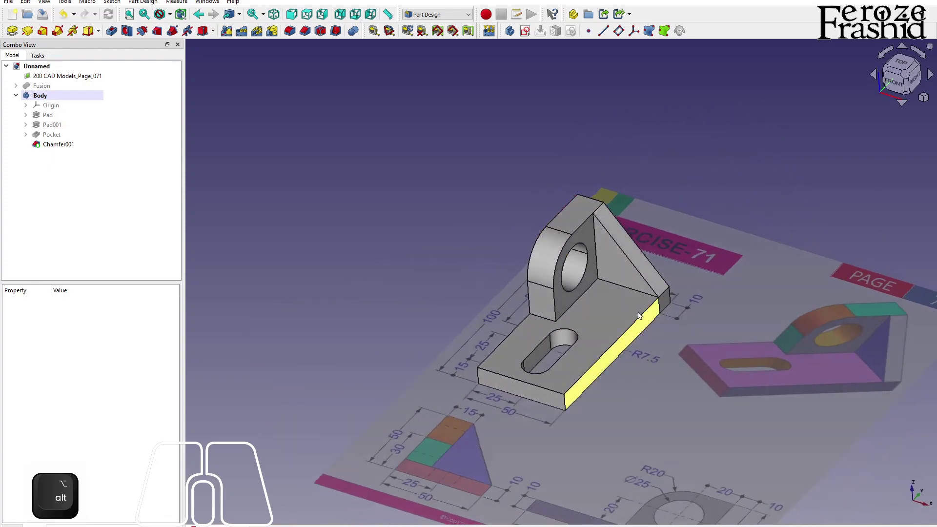
{"action": "scroll", "coordinate": [645, 318], "scroll_direction": "up", "scroll_amount": 3}
{"action": "left_click_drag", "start_coordinate": [598, 281], "coordinate": [645, 349], "text": "alt"}
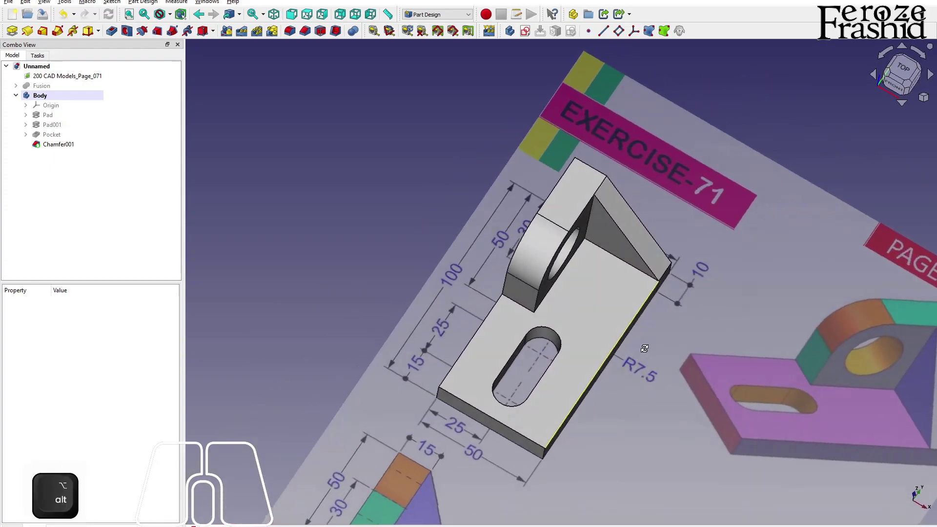
{"action": "scroll", "coordinate": [652, 342], "scroll_direction": "down", "scroll_amount": 3}
{"action": "scroll", "coordinate": [611, 344], "scroll_direction": "up", "scroll_amount": 5}
{"action": "left_click_drag", "start_coordinate": [625, 324], "coordinate": [554, 211], "text": "alt"}
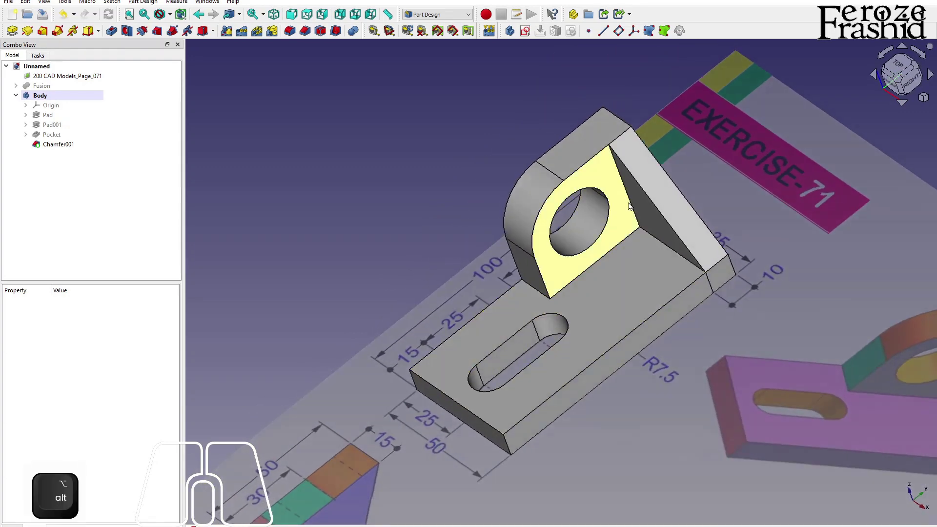
{"action": "mouse_move", "coordinate": [630, 207]}
{"action": "left_mouse_down", "text": "alt"}
{"action": "mouse_move", "coordinate": [708, 321]}
{"action": "mouse_move", "coordinate": [693, 309]}
{"action": "mouse_move", "coordinate": [630, 341]}
{"action": "mouse_move", "coordinate": [544, 446]}
{"action": "mouse_move", "coordinate": [502, 383]}
{"action": "mouse_move", "coordinate": [491, 337]}
{"action": "left_mouse_up", "text": "alt"}
{"action": "left_click", "coordinate": [59, 144]}
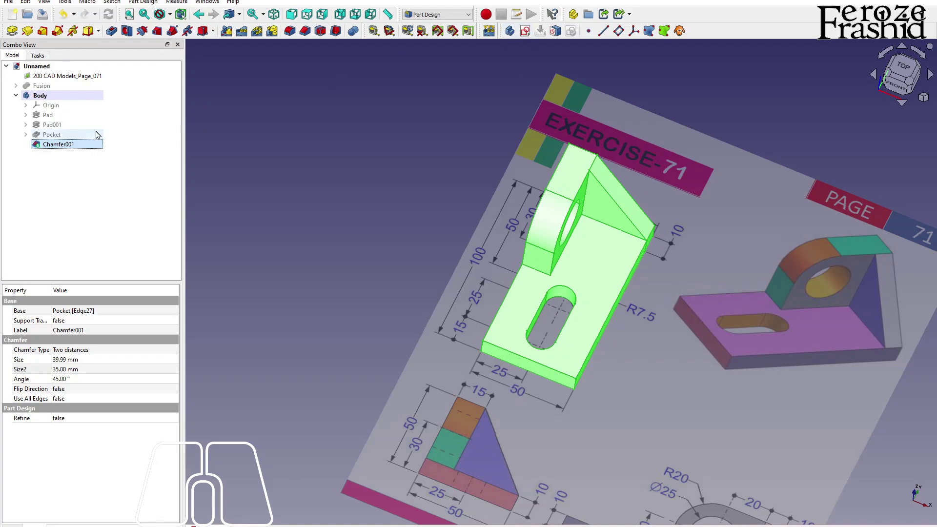
{"action": "left_click", "coordinate": [294, 214]}
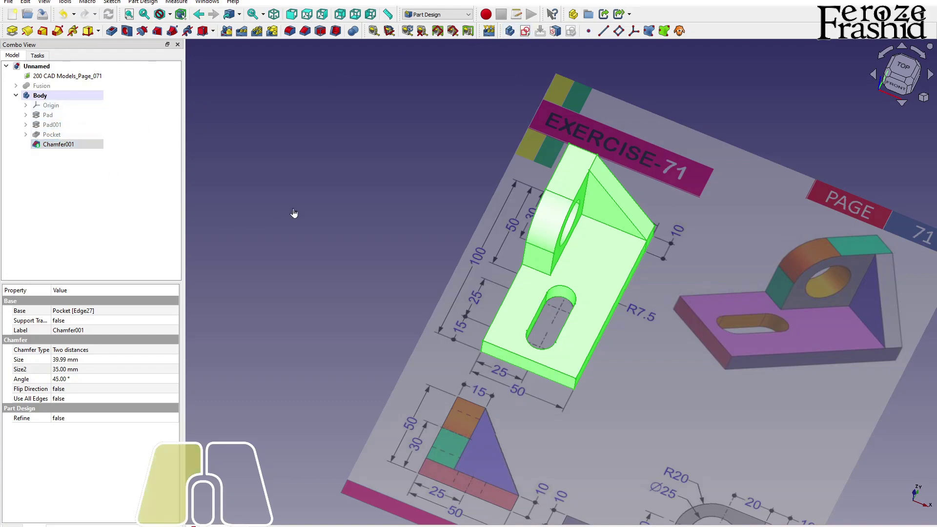
Step: Examine the upright, its hole, the base slot and the sloped rear wall up close and from above
{"action": "left_click_drag", "start_coordinate": [668, 331], "coordinate": [596, 300], "text": "alt"}
{"action": "scroll", "coordinate": [509, 197], "scroll_direction": "up", "scroll_amount": 3, "text": "alt"}
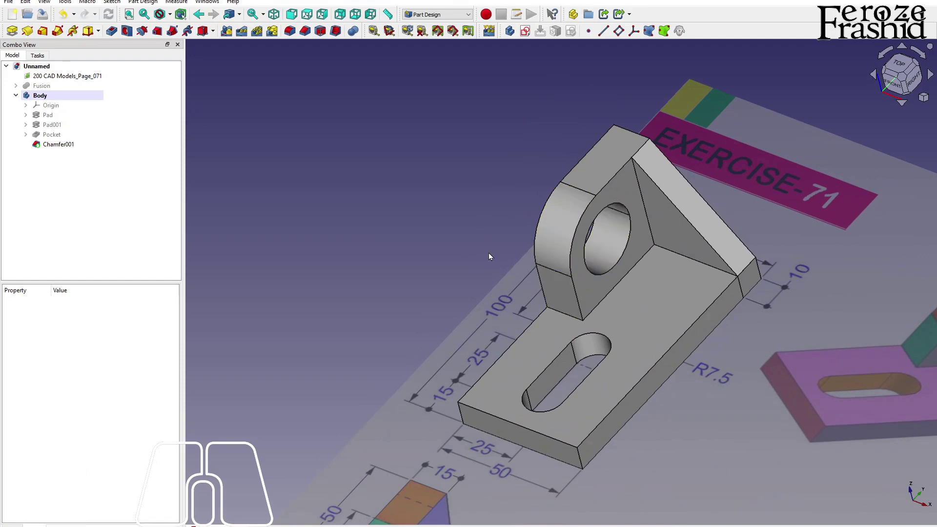
{"action": "scroll", "coordinate": [592, 321], "scroll_direction": "down", "scroll_amount": 3}
{"action": "scroll", "coordinate": [525, 325], "scroll_direction": "up", "scroll_amount": 3}
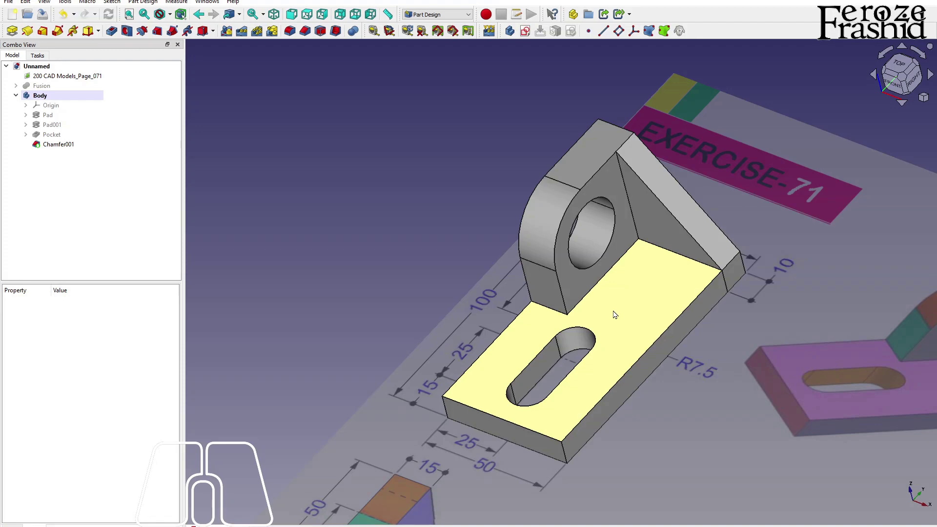
{"action": "scroll", "coordinate": [611, 241], "scroll_direction": "up", "scroll_amount": 2}
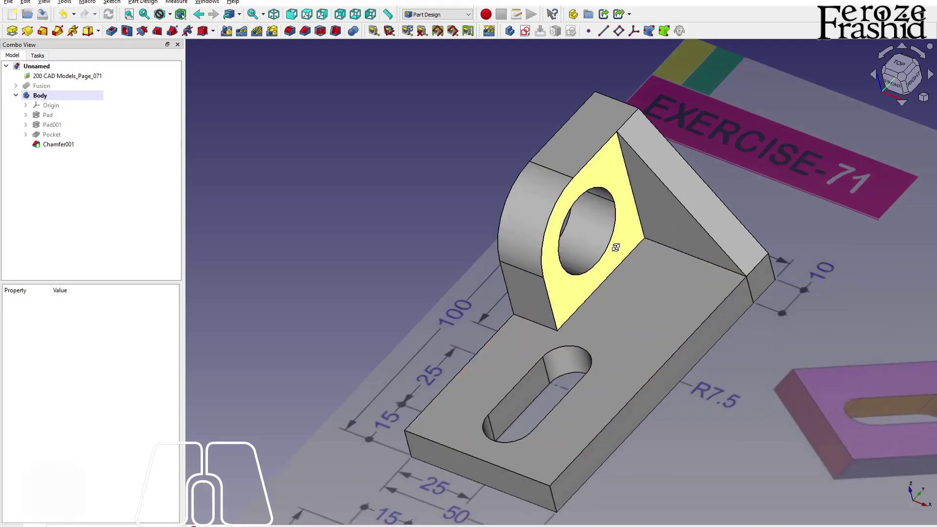
{"action": "scroll", "coordinate": [605, 251], "scroll_direction": "up", "scroll_amount": 2}
{"action": "key", "text": "alt"}
{"action": "scroll", "coordinate": [580, 243], "scroll_direction": "down", "scroll_amount": 2}
{"action": "left_click_drag", "start_coordinate": [590, 274], "coordinate": [579, 366], "text": "alt"}
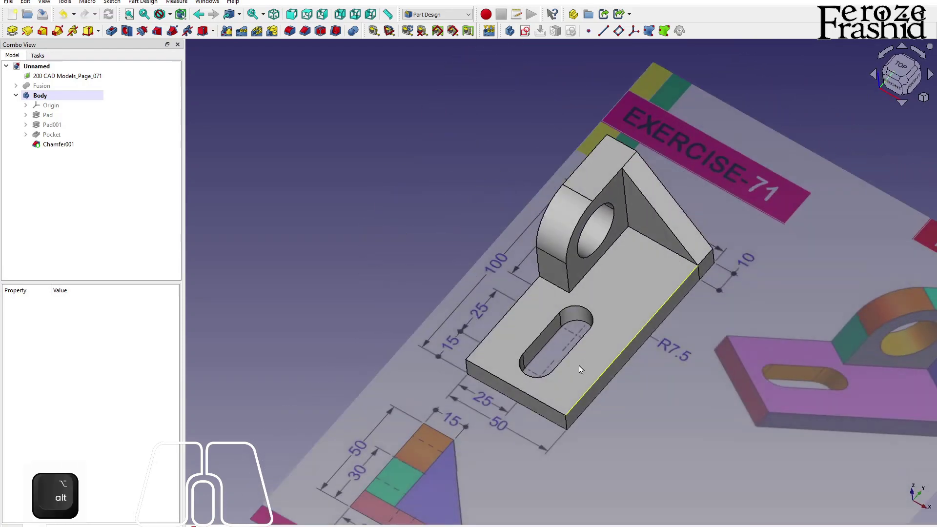